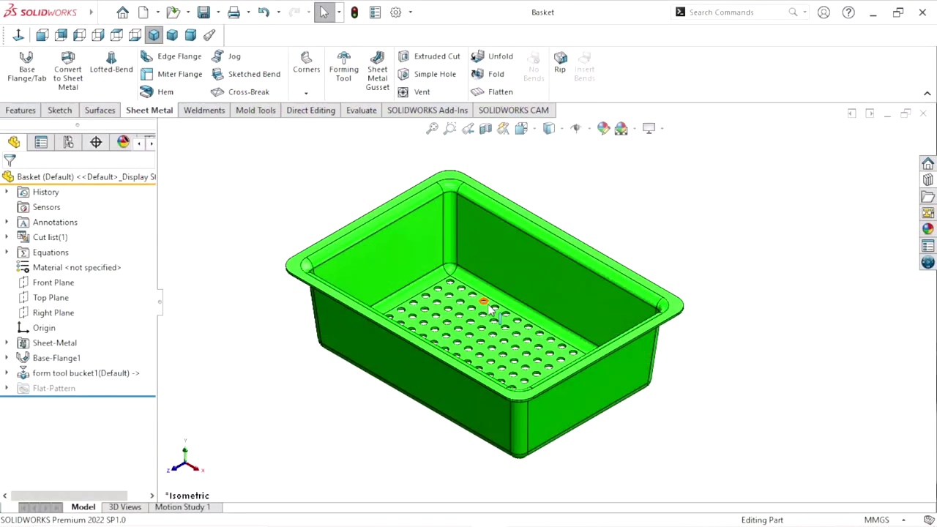
Inspect the finished Basket model from a few angles, then start a new blank part (Part4).
mouse_move(483, 299)
middle_down()
mouse_move(449, 391)
mouse_move(468, 395)
mouse_move(470, 428)
mouse_move(539, 298)
mouse_move(593, 233)
mouse_move(591, 334)
mouse_move(575, 288)
mouse_move(652, 279)
mouse_move(660, 356)
mouse_move(362, 259)
mouse_move(368, 205)
mouse_move(423, 216)
mouse_move(424, 271)
mouse_move(544, 318)
mouse_move(600, 298)
mouse_move(514, 328)
mouse_move(564, 425)
mouse_move(638, 311)
mouse_move(641, 197)
mouse_move(561, 307)
mouse_move(659, 253)
mouse_move(675, 347)
middle_up()
key(ctrl+7)
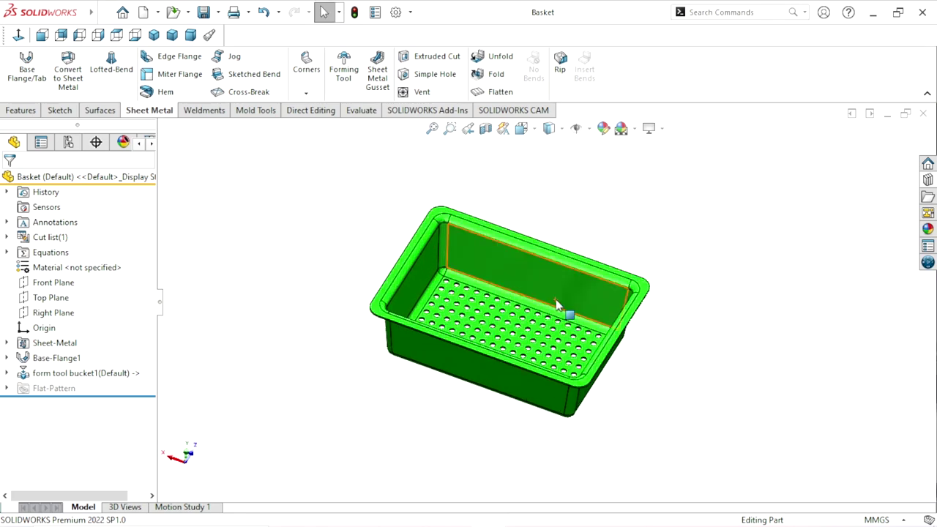
scroll(616, 292, down, 3)
key(ctrl+n)
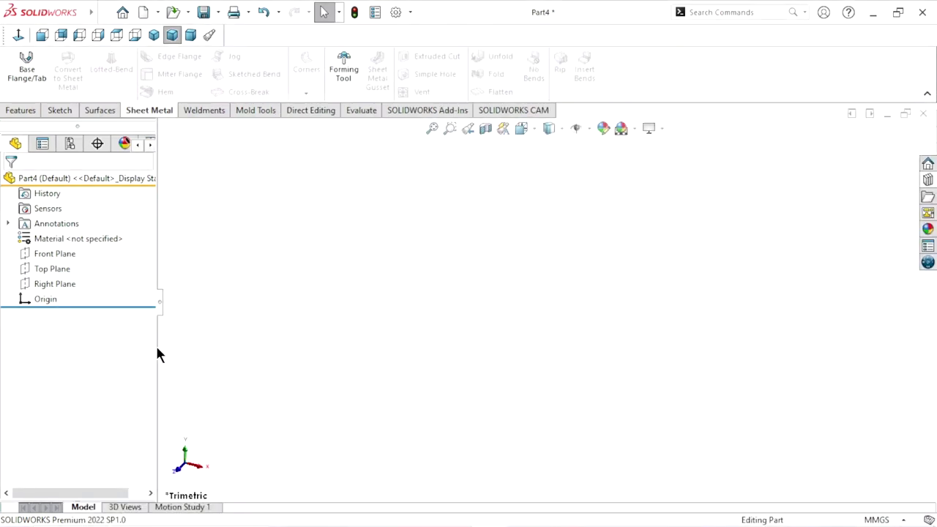
Sketch a center rectangle from the origin on the Top Plane.
click(48, 268)
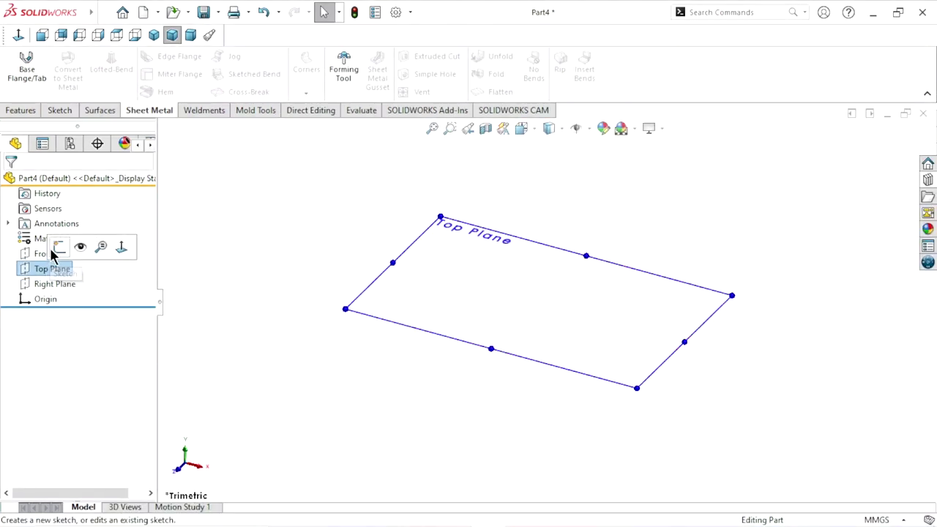
click(59, 249)
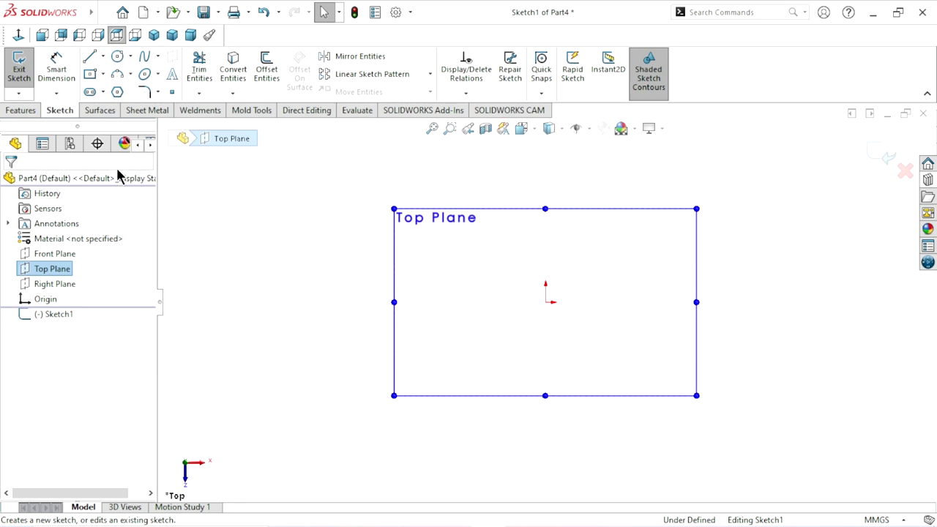
click(90, 76)
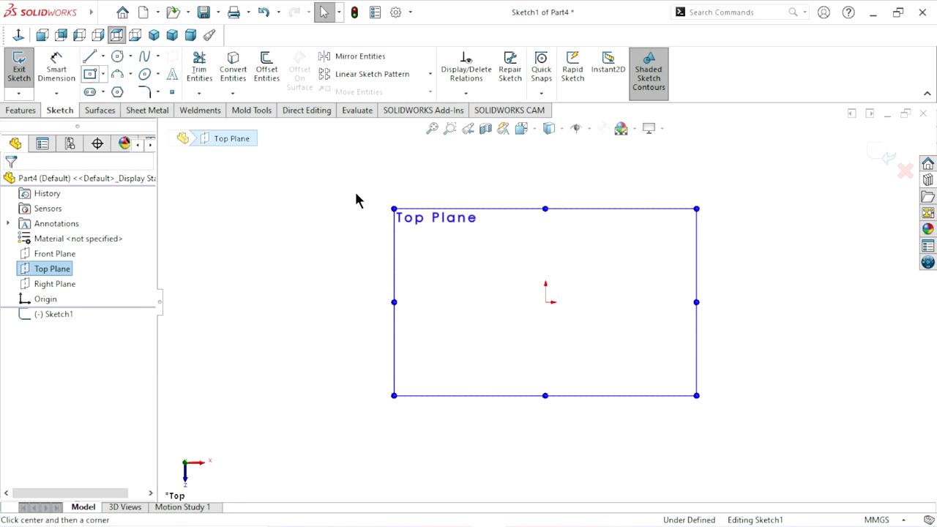
click(545, 302)
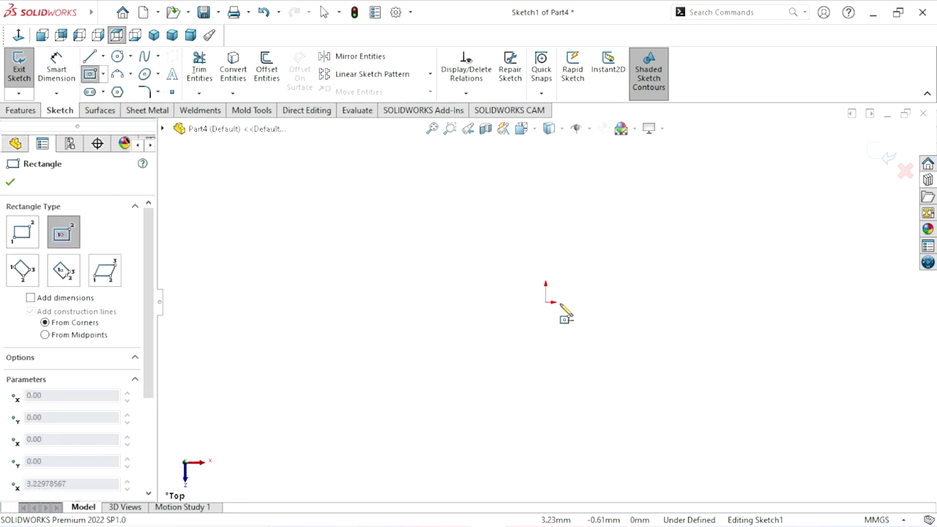
click(701, 201)
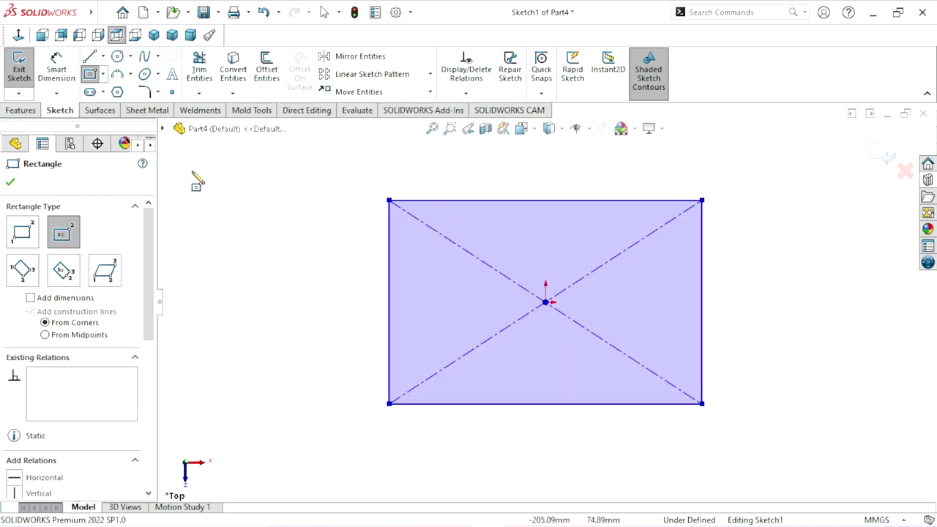
Dimension the rectangle 150 mm tall and 210 mm wide, fully defining Sketch1.
click(61, 79)
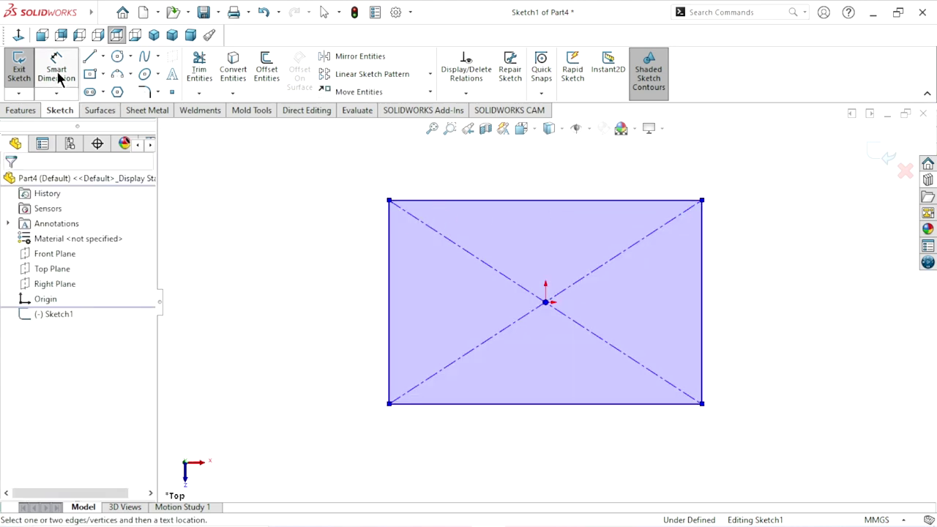
click(389, 269)
click(344, 289)
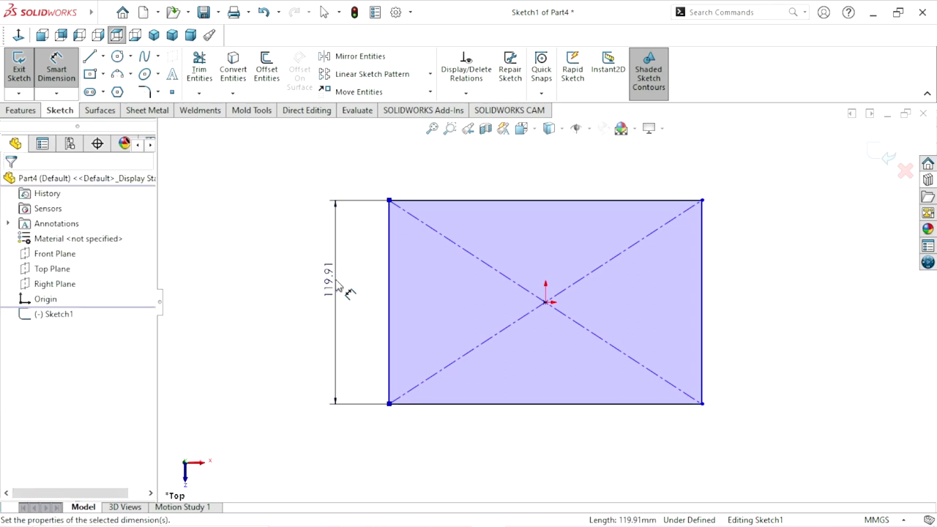
text(150)
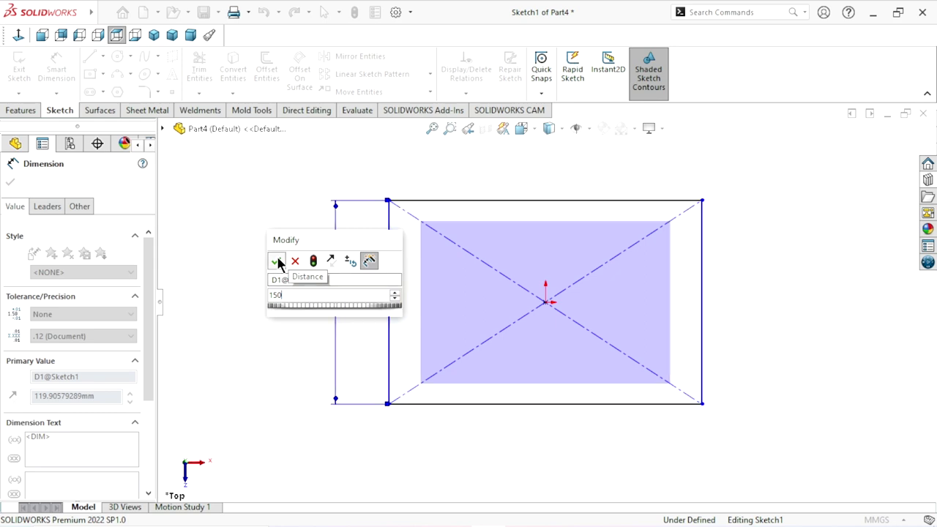
click(277, 261)
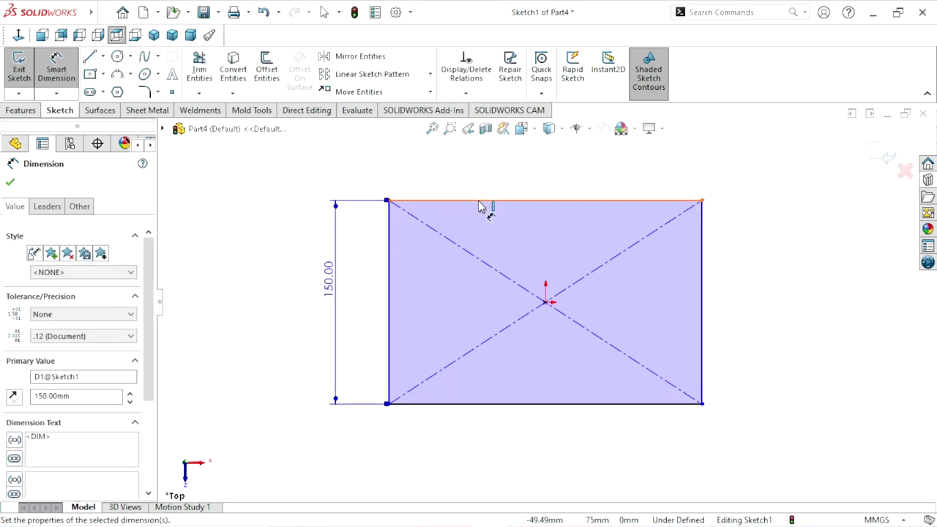
click(511, 197)
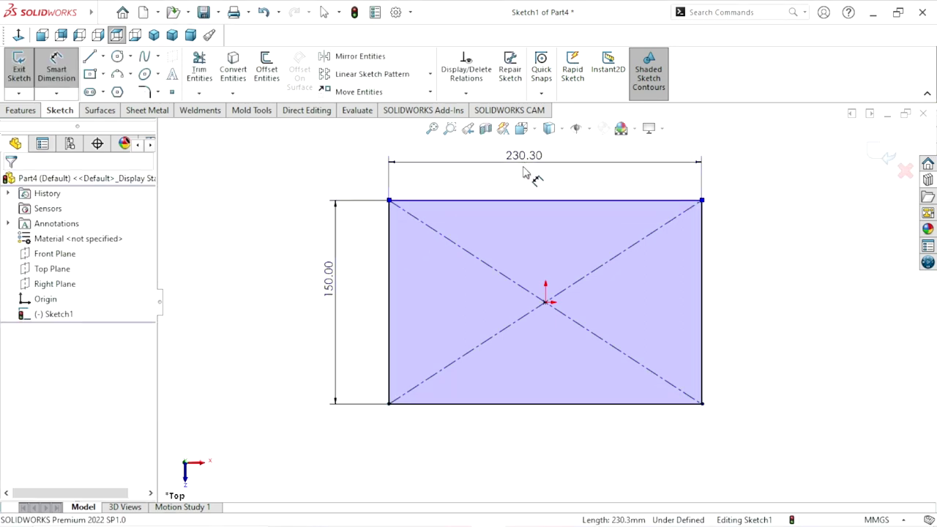
click(523, 172)
text(210)
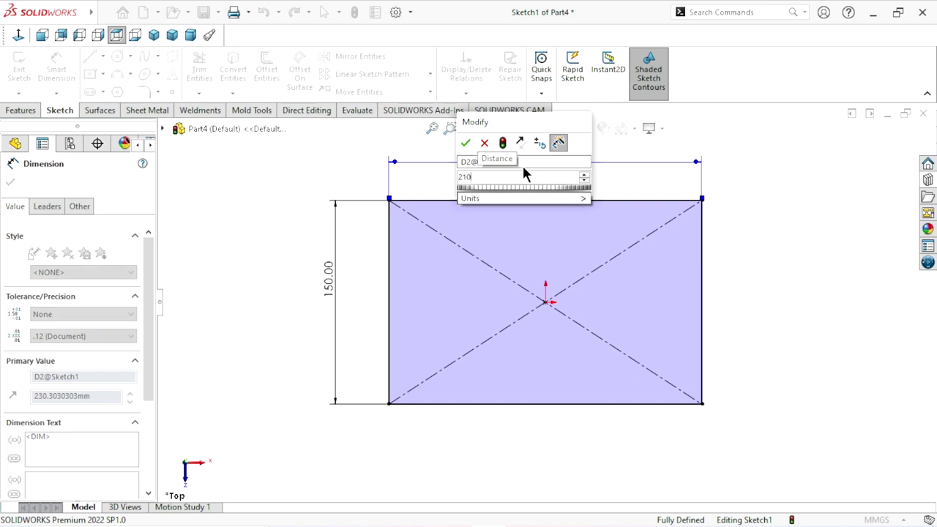
click(466, 142)
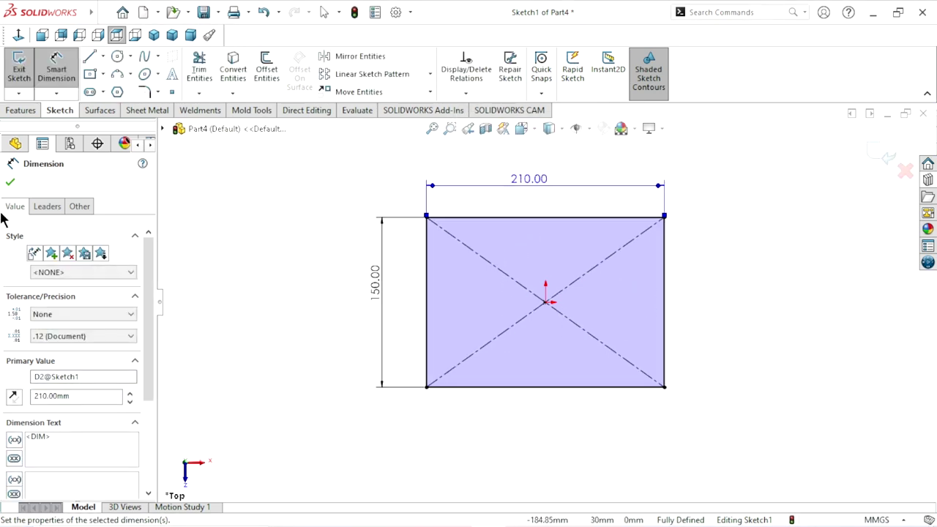
click(10, 183)
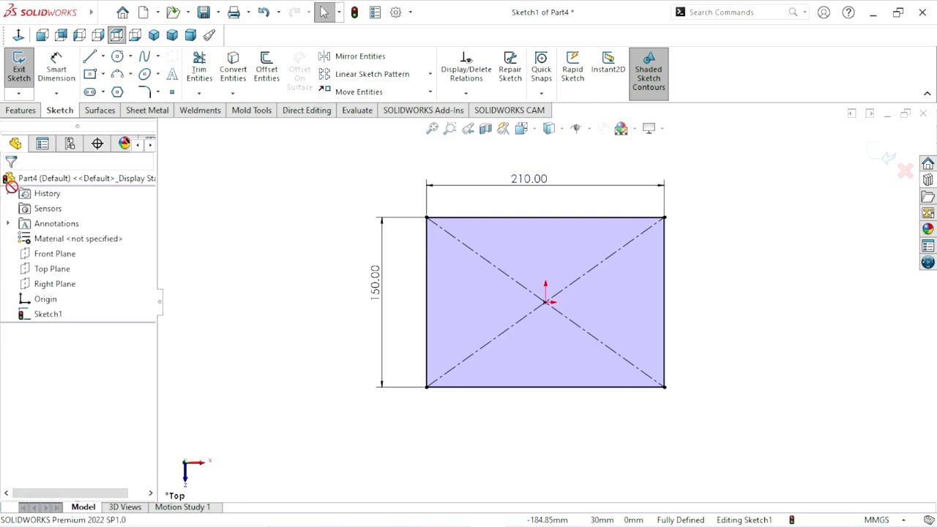
click(28, 109)
Extrude the rectangle 10 mm downward into a plate (Boss-Extrude1).
click(27, 87)
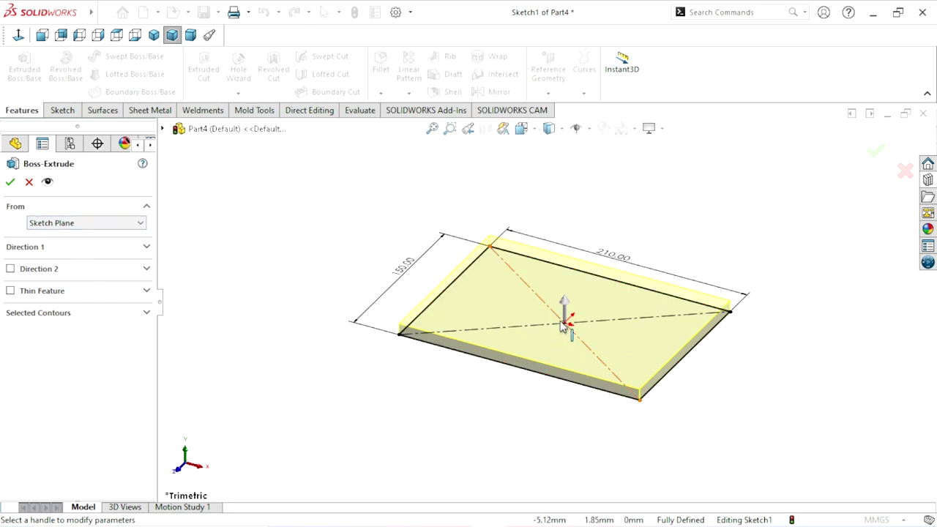
scroll(319, 317, down, 2)
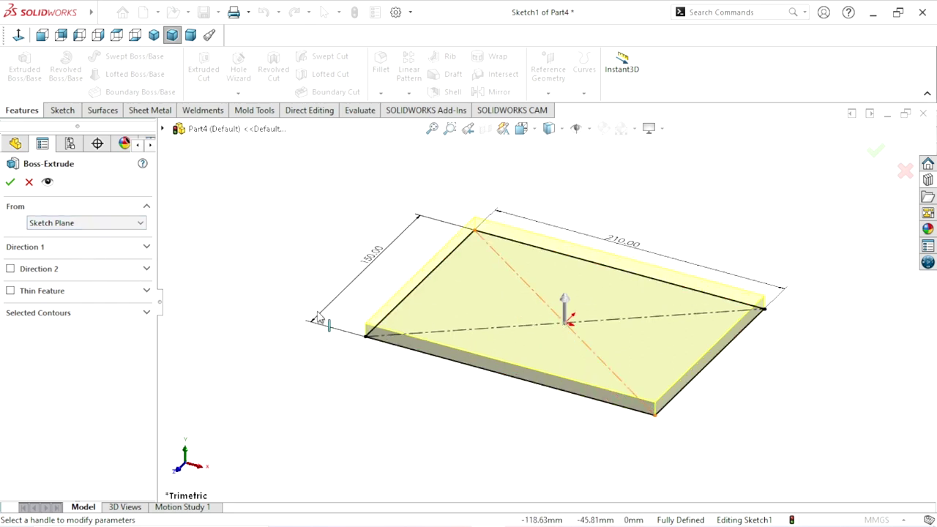
click(145, 246)
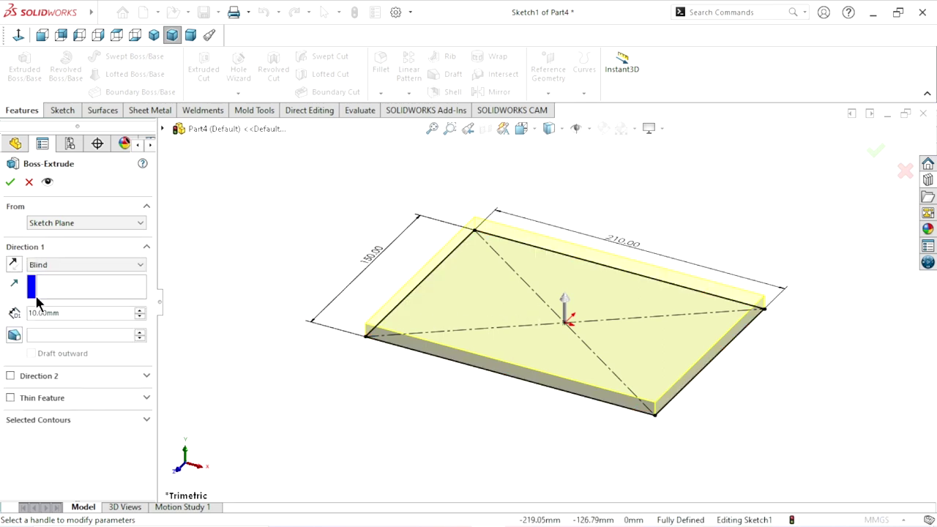
click(82, 314)
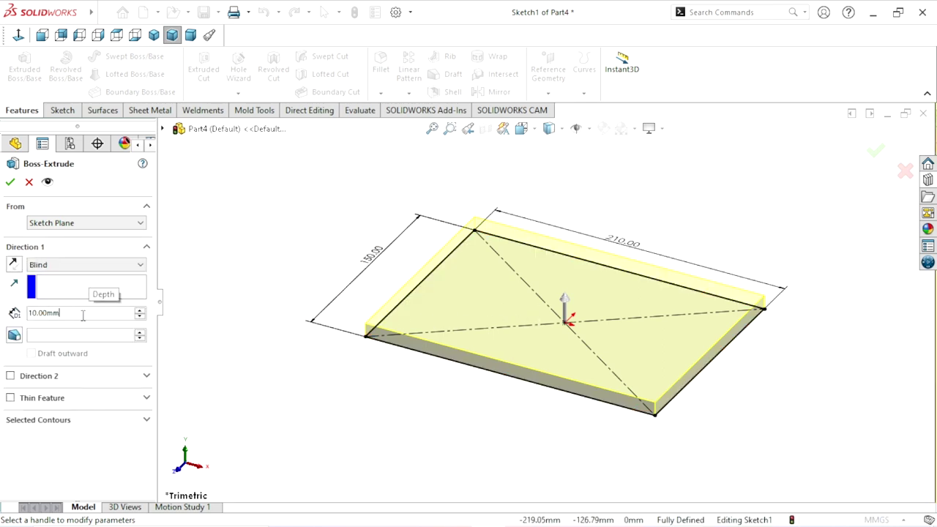
click(18, 264)
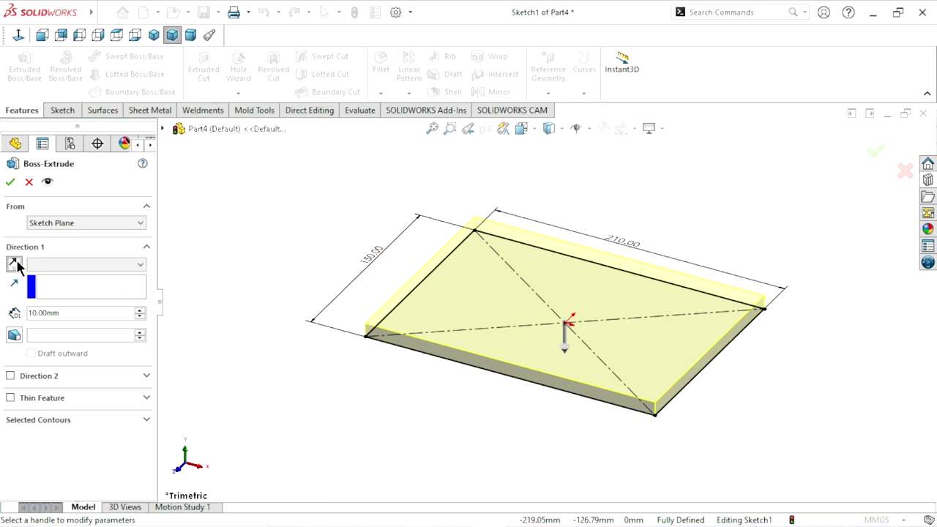
click(11, 182)
Orbit the plate and select its underlying Sketch1 in the feature tree.
scroll(596, 333, down, 2)
scroll(687, 250, down, 1)
click(686, 250)
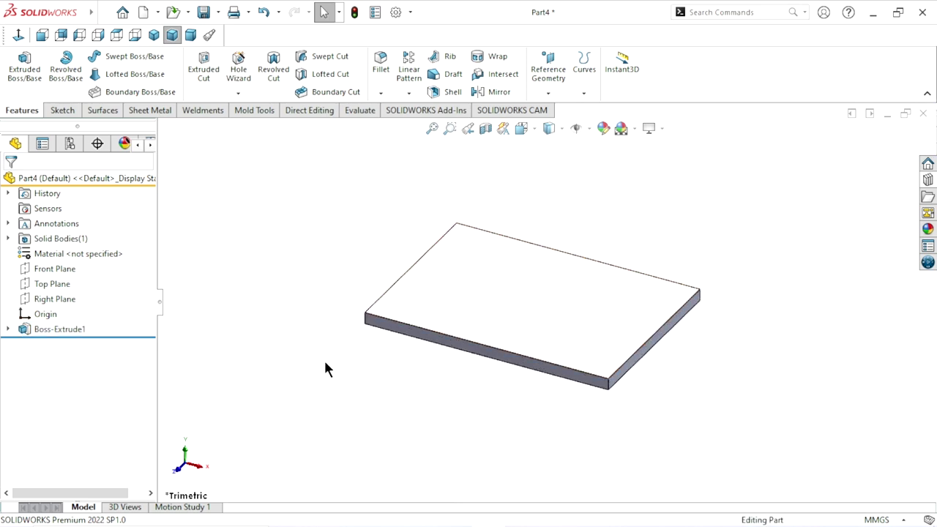
middle_drag(347, 331, 356, 324)
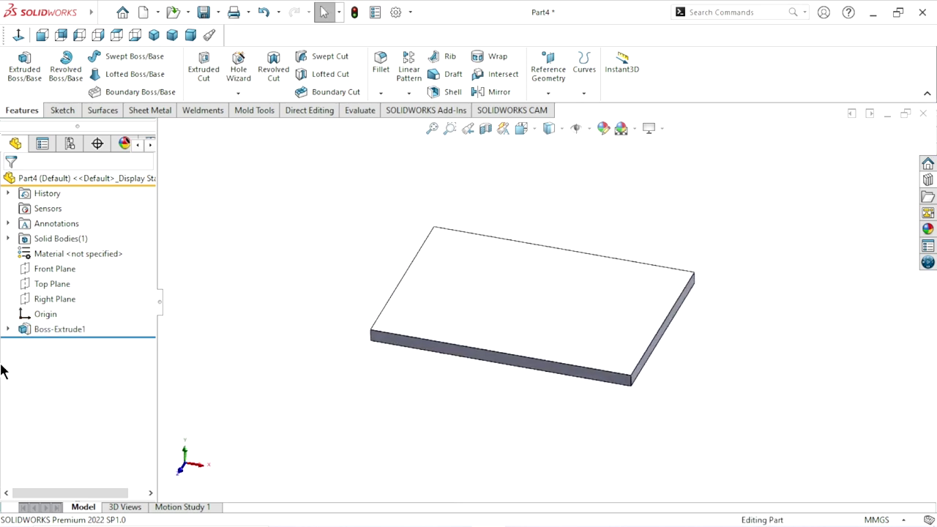
click(7, 330)
click(43, 339)
Edit Sketch1 and round all four rectangle corners with 12 mm sketch fillets.
click(64, 297)
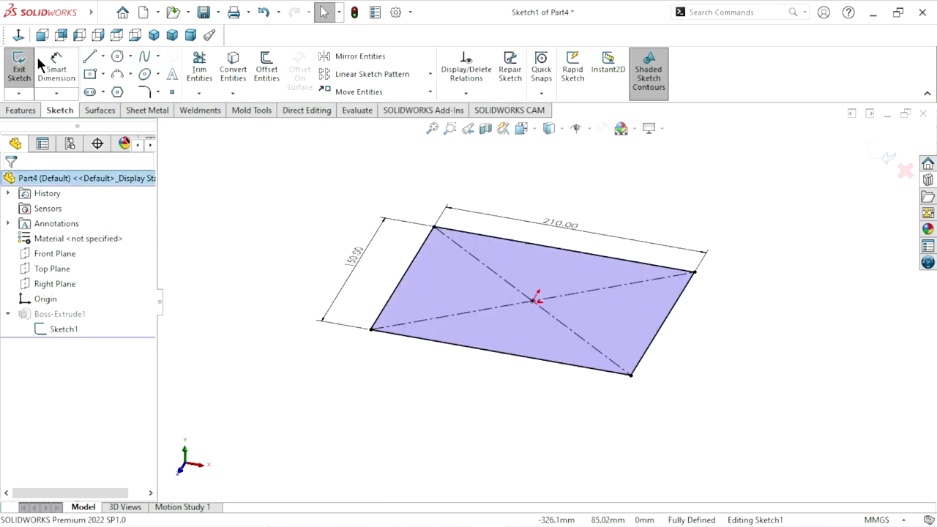
click(20, 36)
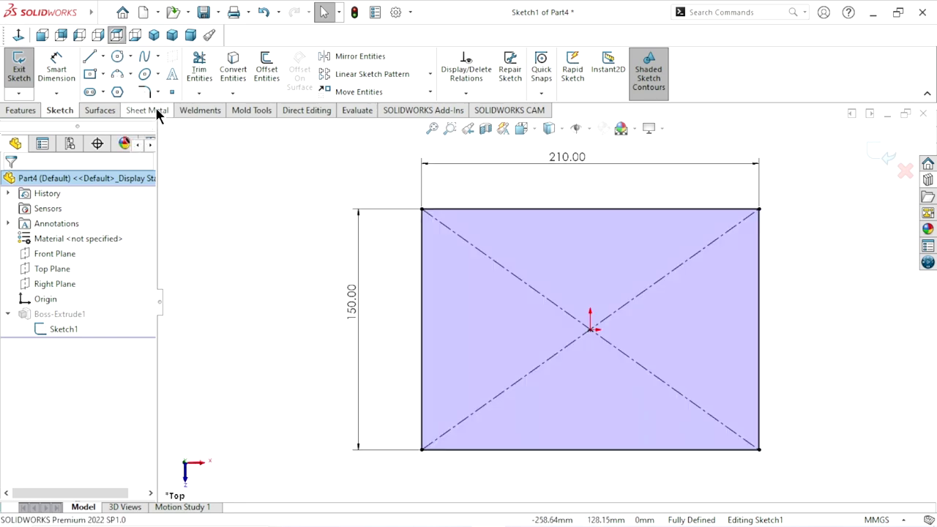
click(146, 93)
text(12)
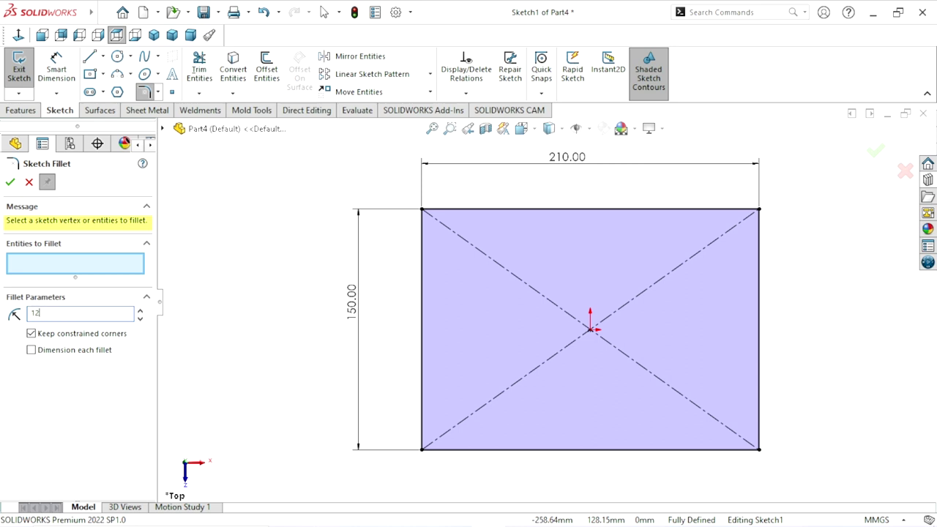
mouse_move(801, 155)
mouse_down()
mouse_move(502, 490)
mouse_move(347, 480)
mouse_up()
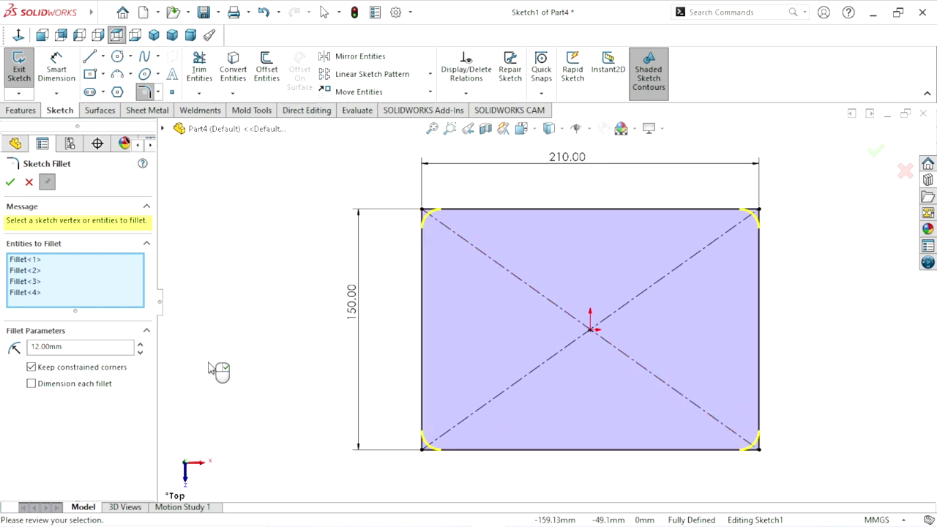
click(11, 182)
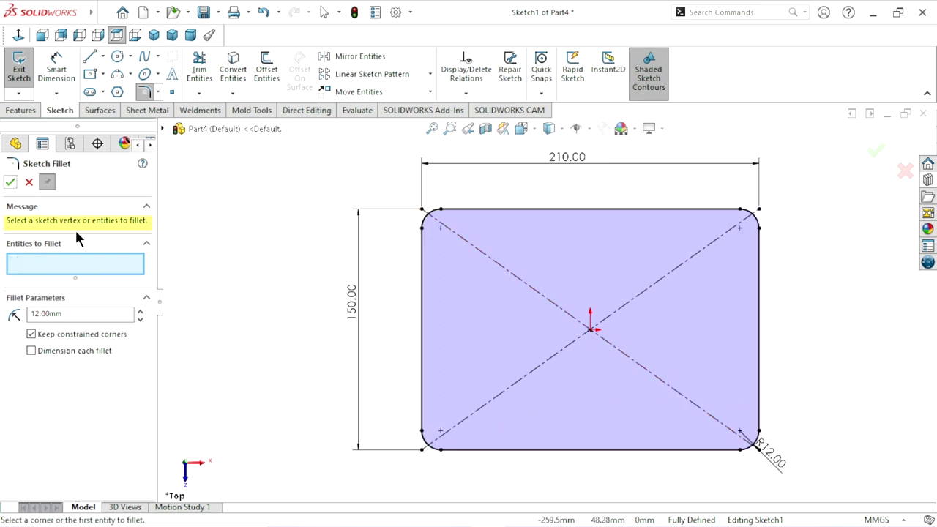
click(10, 183)
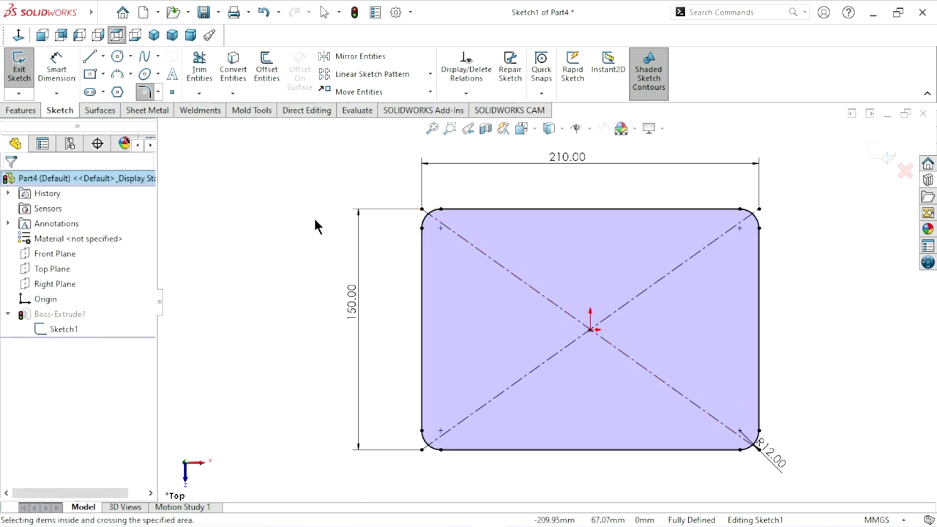
Rebuild the plate with rounded corners and orbit to view its underside.
click(880, 154)
scroll(607, 330, up, 3)
mouse_move(544, 381)
middle_down()
mouse_move(638, 445)
mouse_move(635, 410)
middle_up()
click(154, 37)
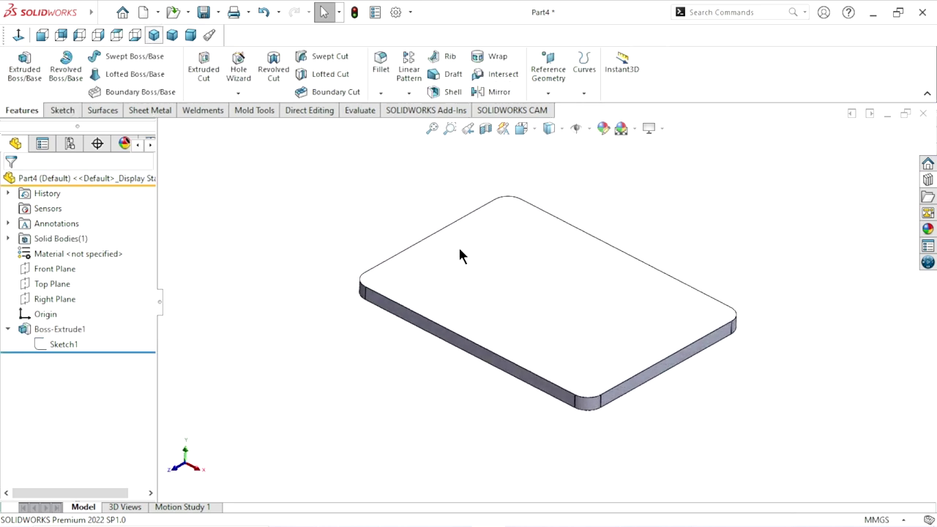
middle_drag(374, 397, 455, 338)
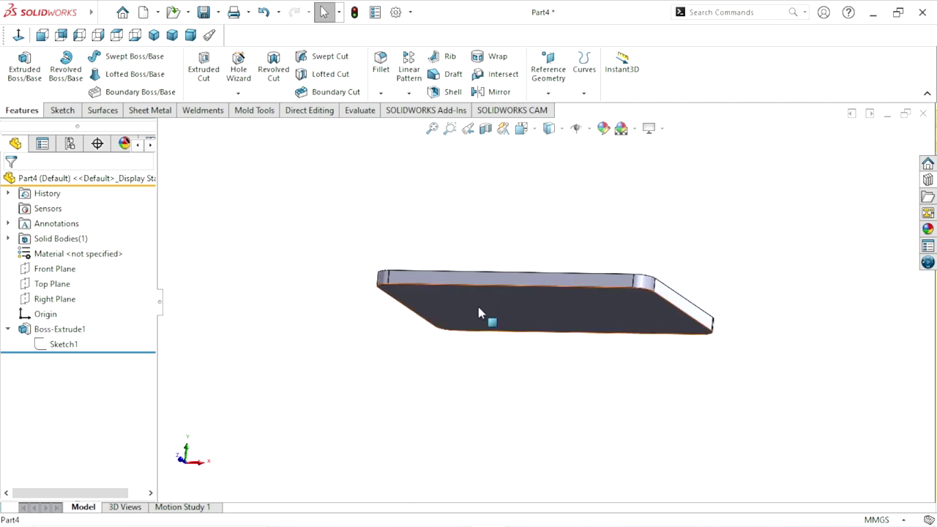
Start a sketch on the plate's bottom face and convert its outline into the sketch.
click(540, 309)
click(539, 266)
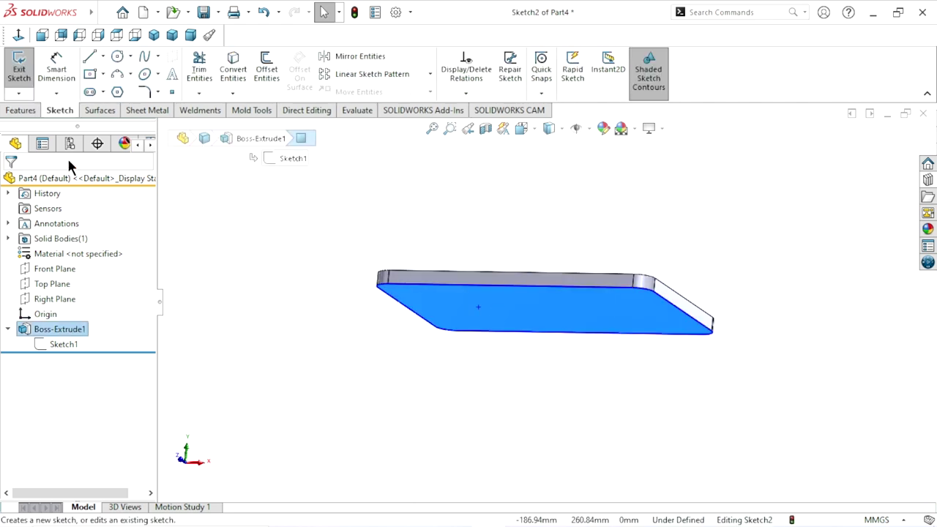
click(19, 35)
scroll(659, 280, down, 2)
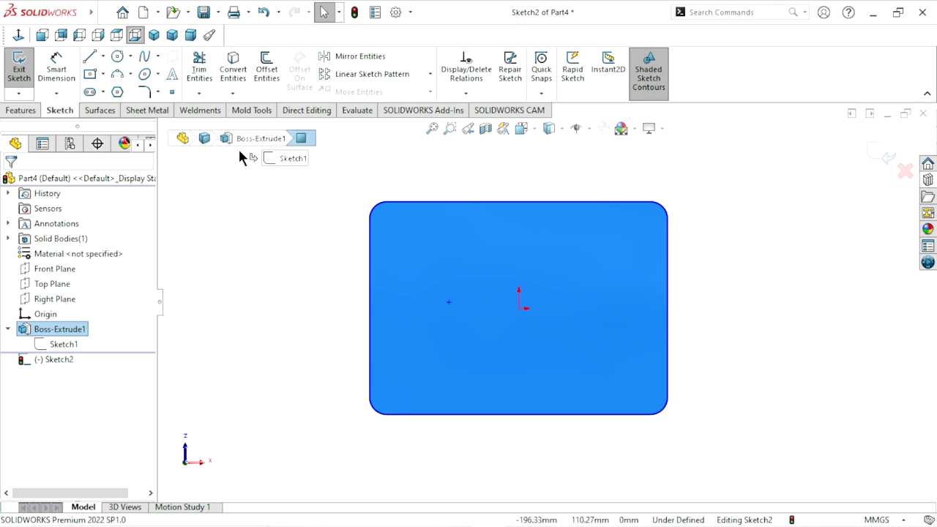
click(240, 70)
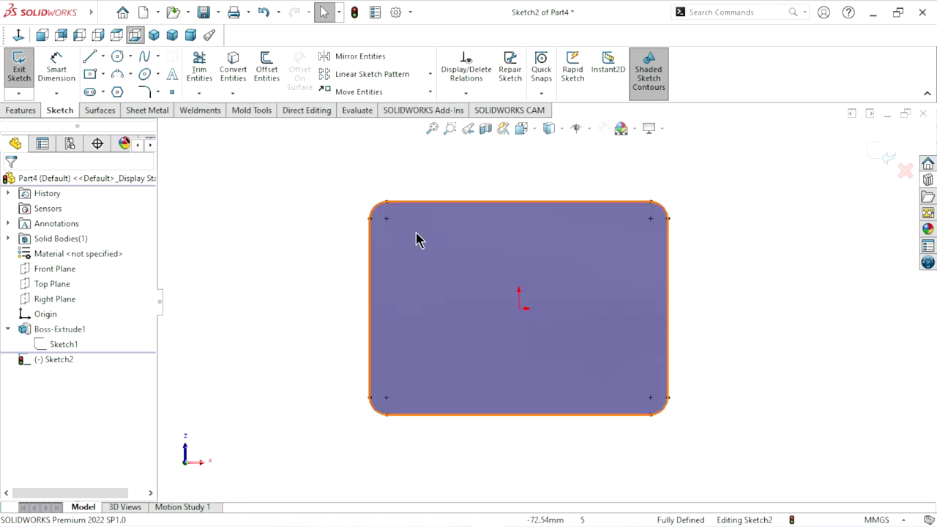
Offset the converted outline 12 mm inward.
click(275, 64)
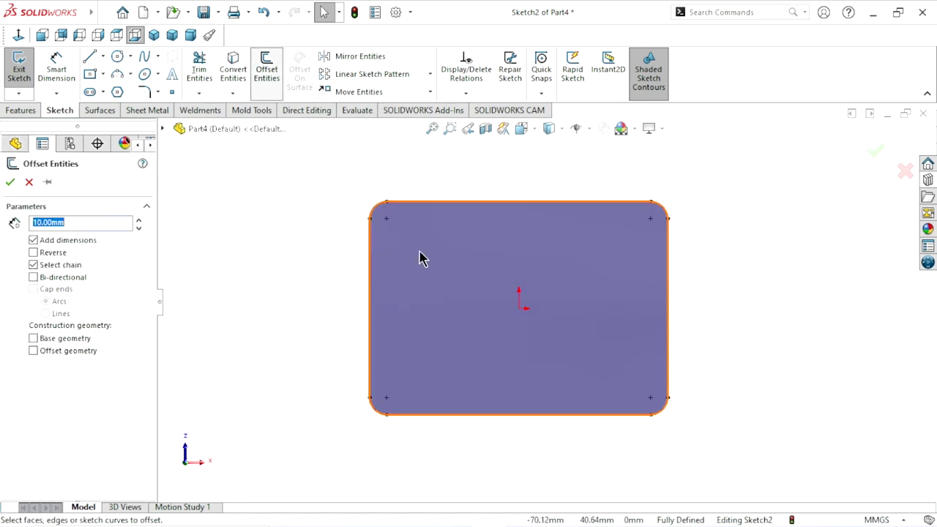
click(458, 202)
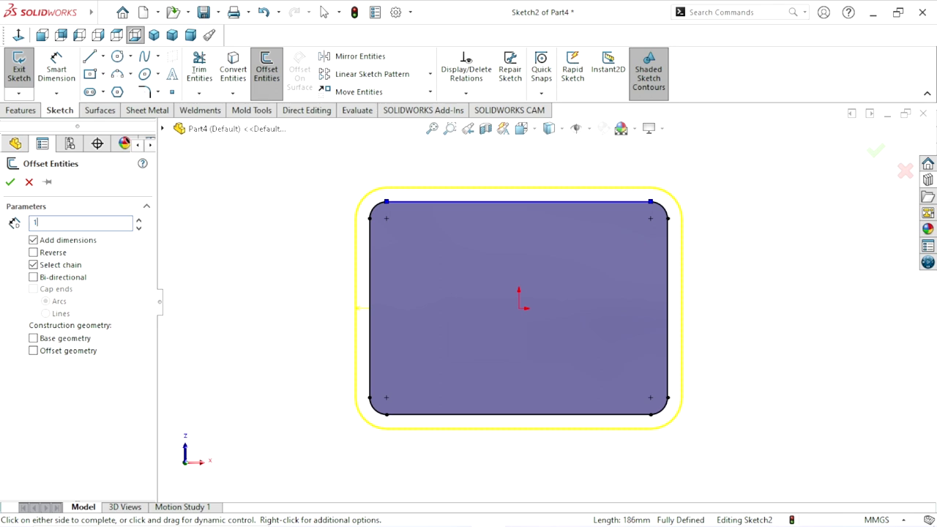
text(2)
key(Return)
click(33, 253)
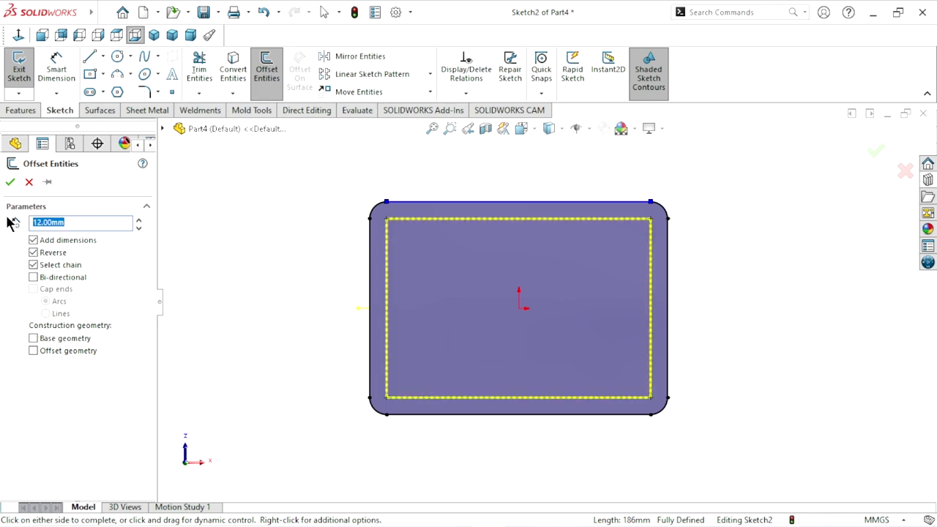
click(10, 183)
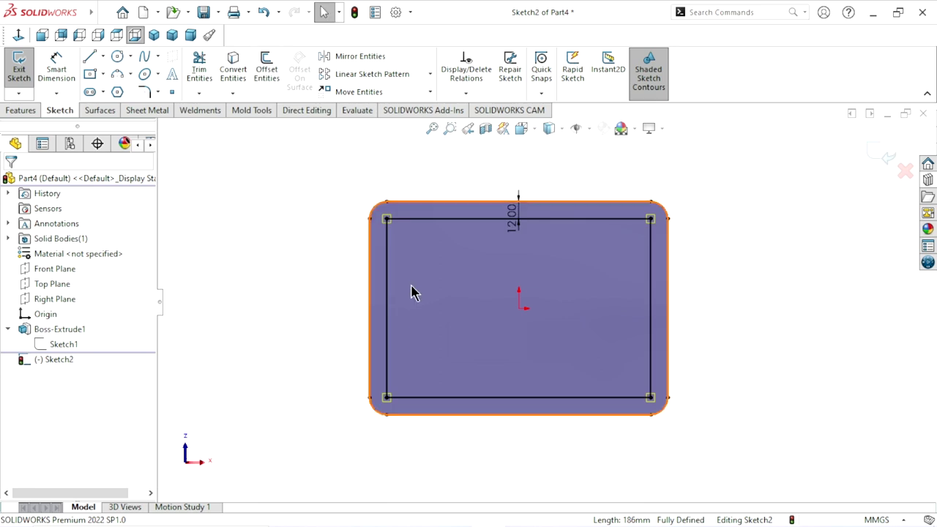
mouse_move(402, 282)
middle_down()
mouse_move(403, 351)
mouse_move(534, 317)
mouse_move(513, 324)
middle_up()
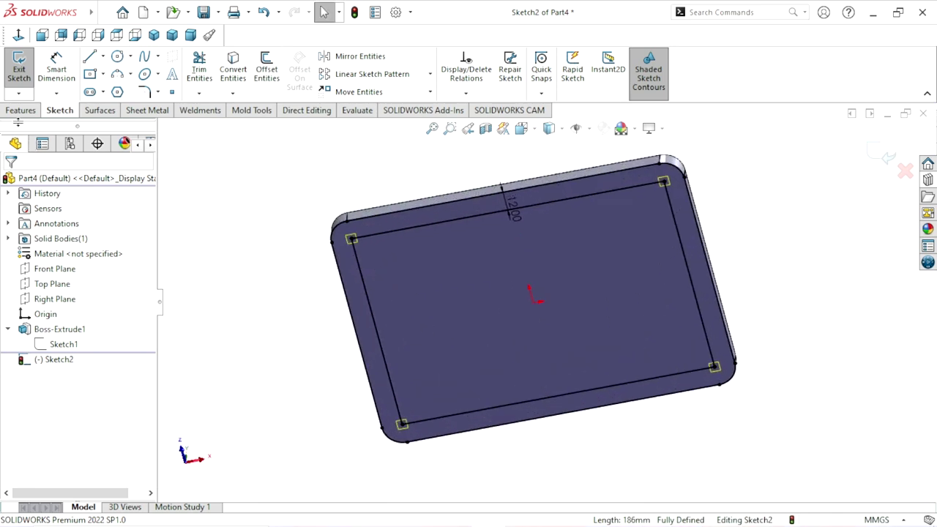
Power-trim the outer outline at all four corners, leaving only the inner offset rectangle.
click(198, 67)
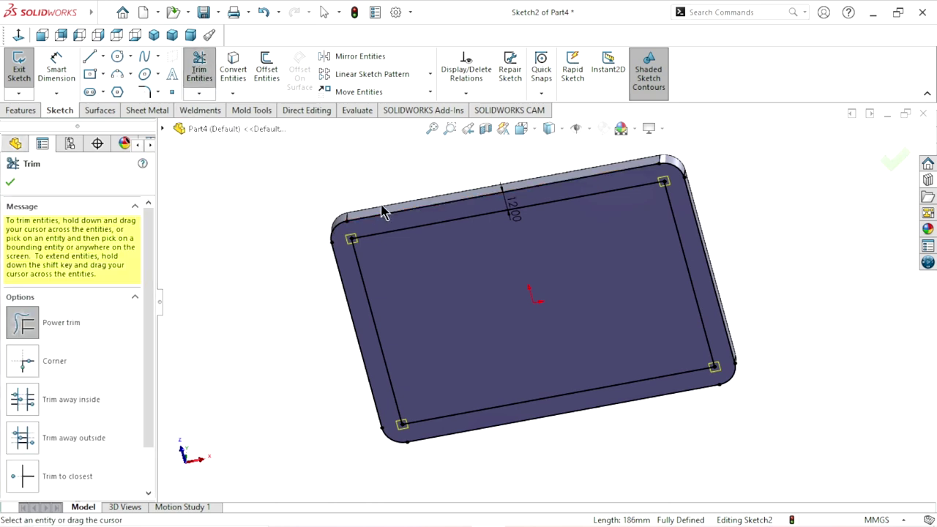
drag(349, 234, 320, 234)
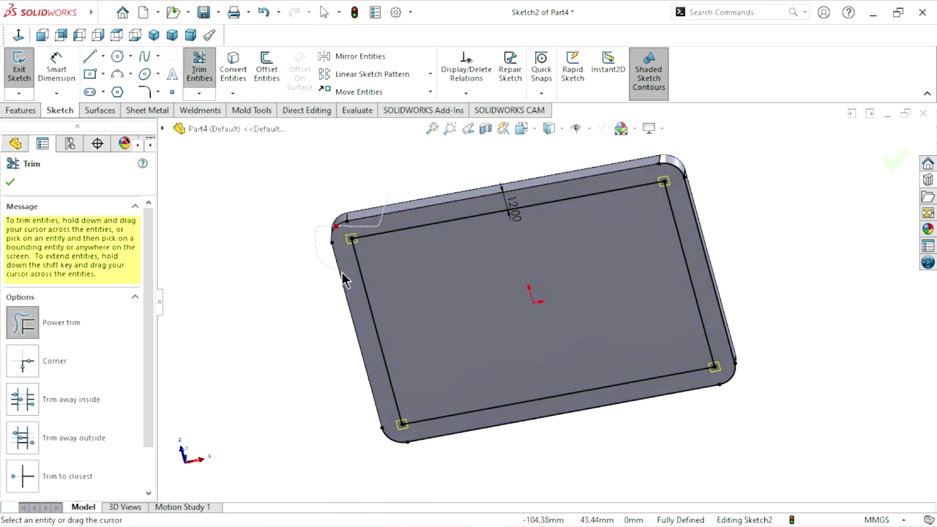
drag(491, 480, 439, 429)
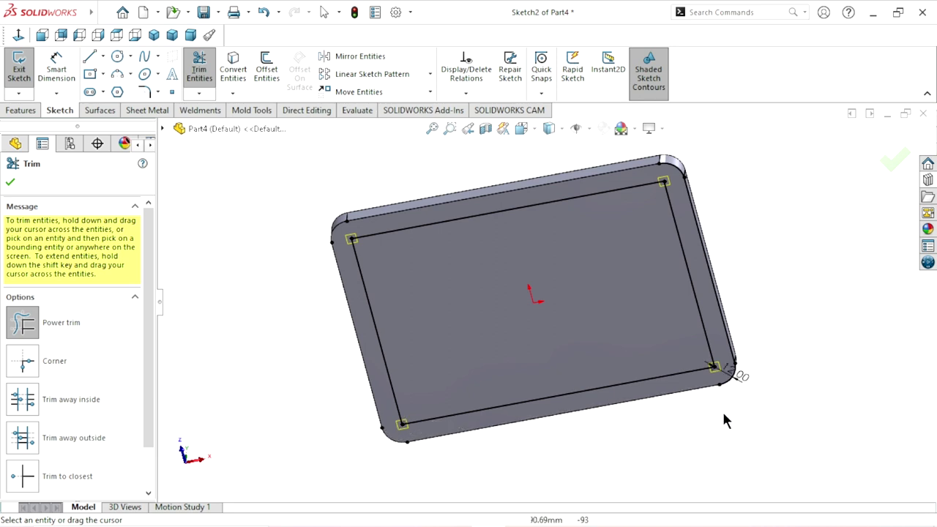
drag(721, 409, 712, 385)
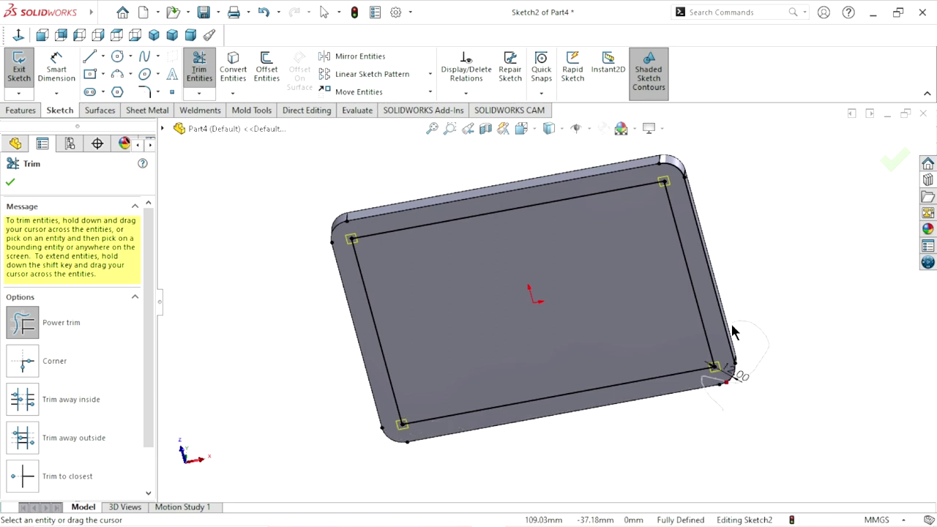
drag(734, 331, 748, 226)
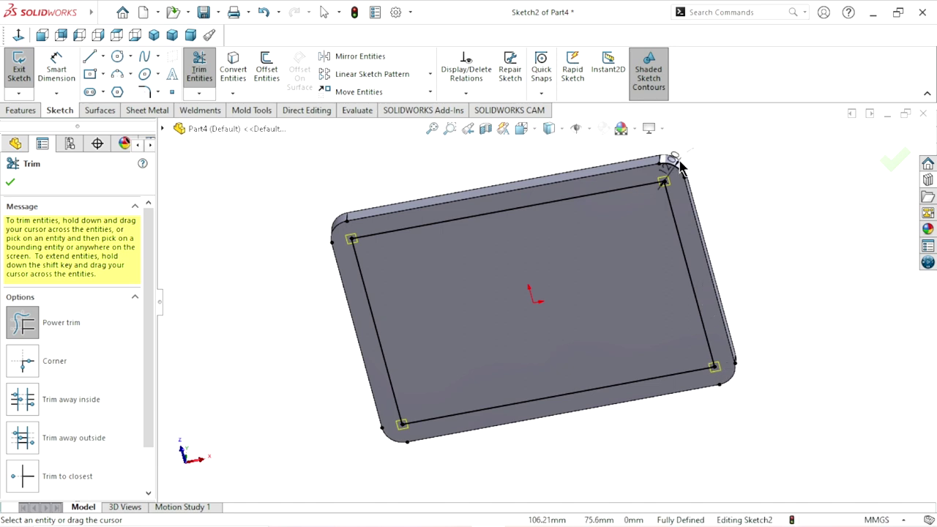
drag(673, 176, 683, 193)
click(10, 181)
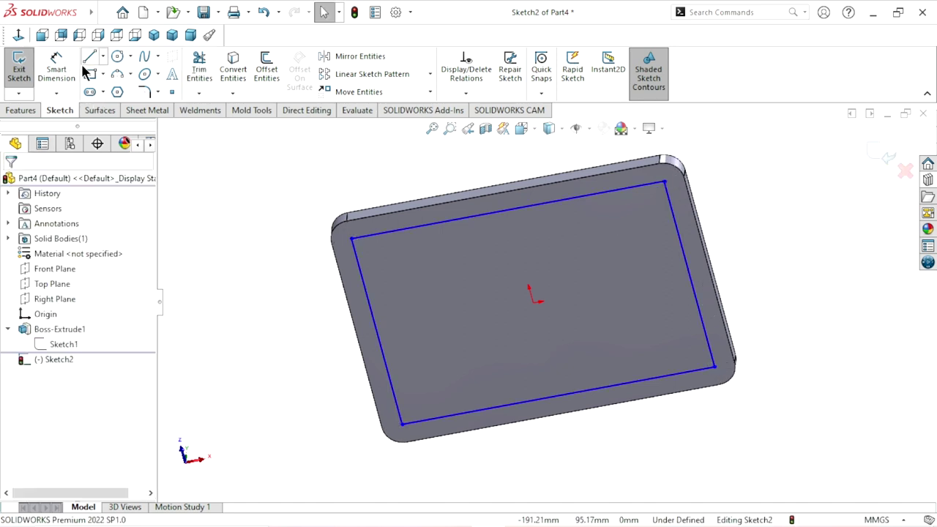
Extrude the inner rectangle 60 mm with a 5° draft into Boss-Extrude2.
click(21, 113)
click(37, 79)
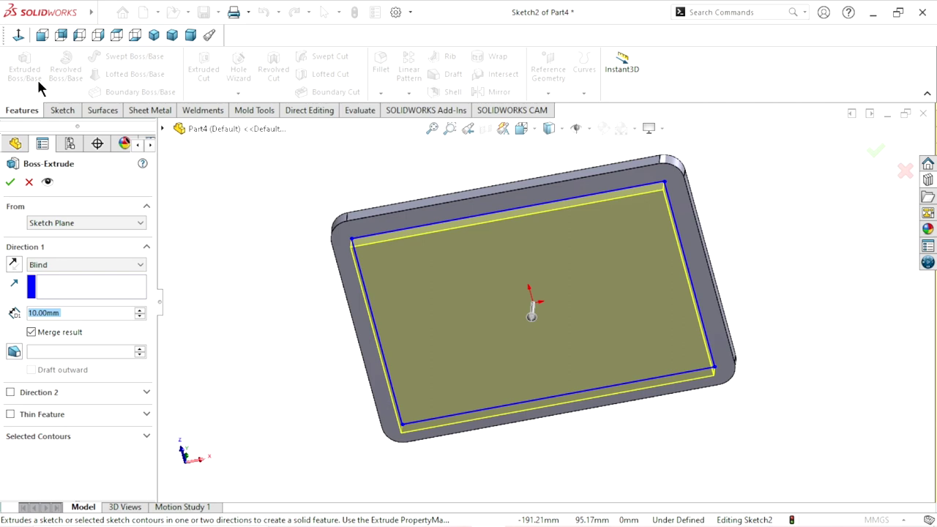
click(154, 35)
scroll(512, 329, down, 3)
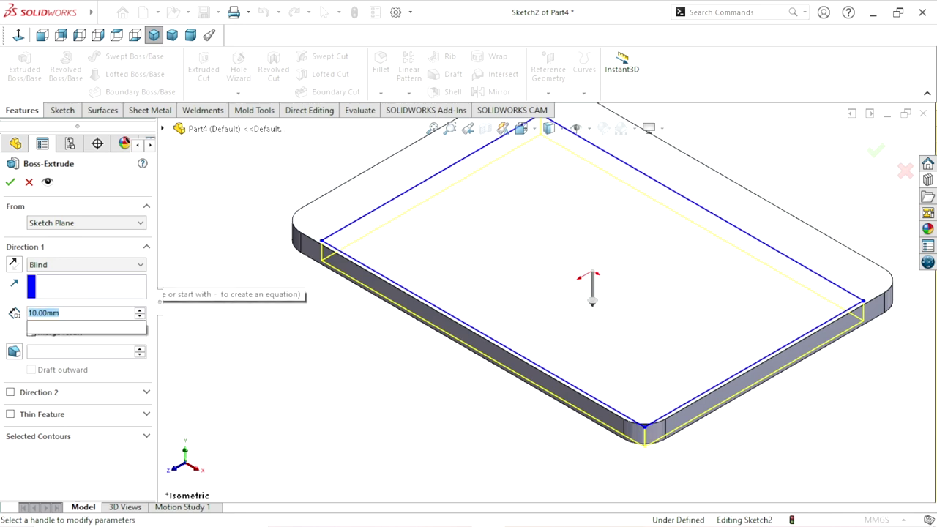
text(60)
key(Return)
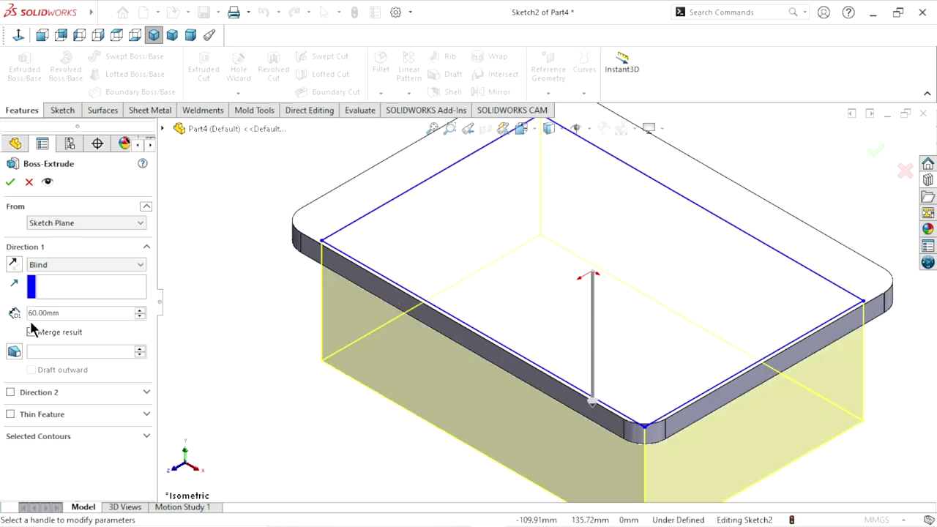
click(13, 353)
double_click(66, 350)
text(5)
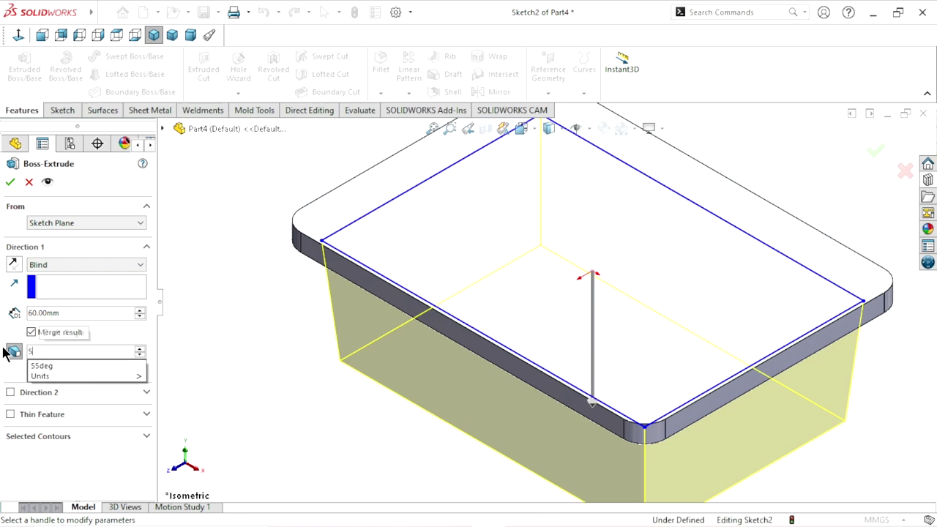
key(Return)
mouse_move(254, 328)
middle_down()
mouse_move(264, 220)
mouse_move(278, 249)
middle_up()
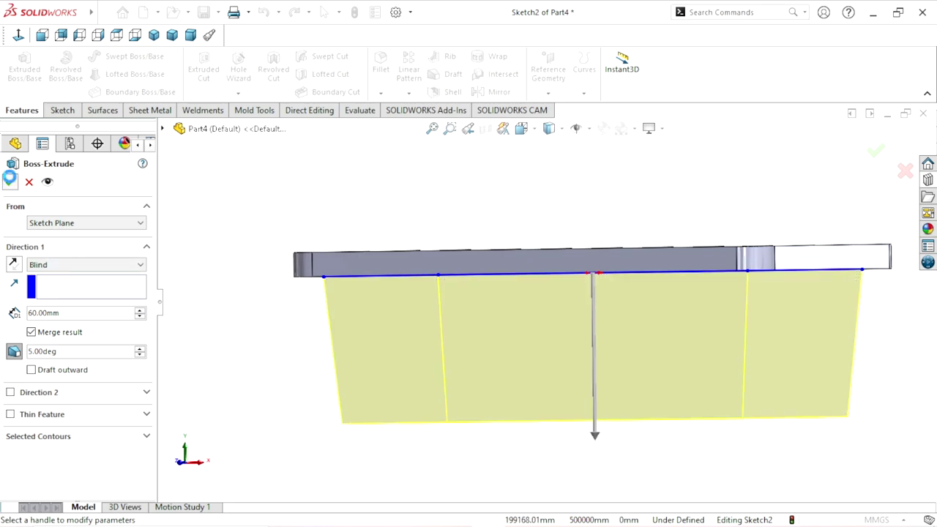
click(11, 182)
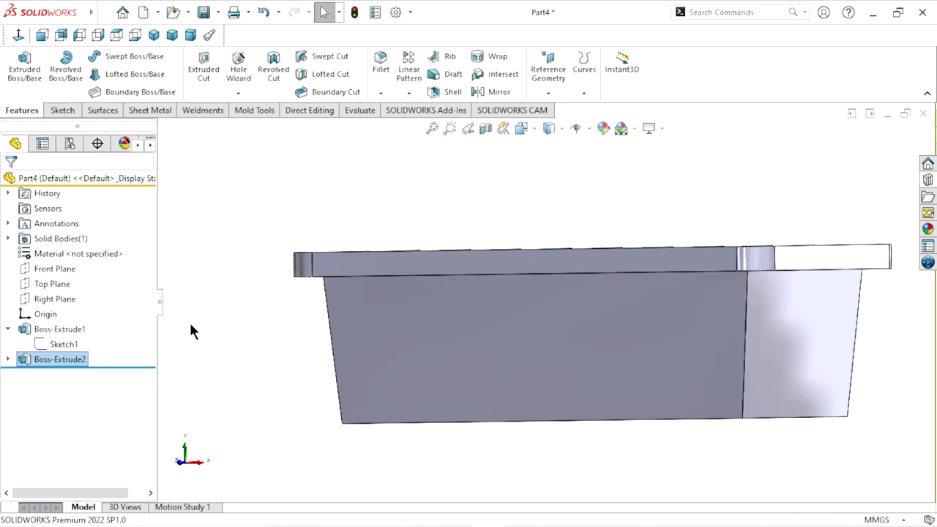
Start a new sketch on the end face of the drafted boss.
mouse_move(336, 389)
middle_down()
mouse_move(388, 386)
mouse_move(424, 292)
mouse_move(428, 243)
mouse_move(470, 360)
middle_up()
scroll(578, 289, up, 2)
scroll(578, 289, down, 2)
click(684, 216)
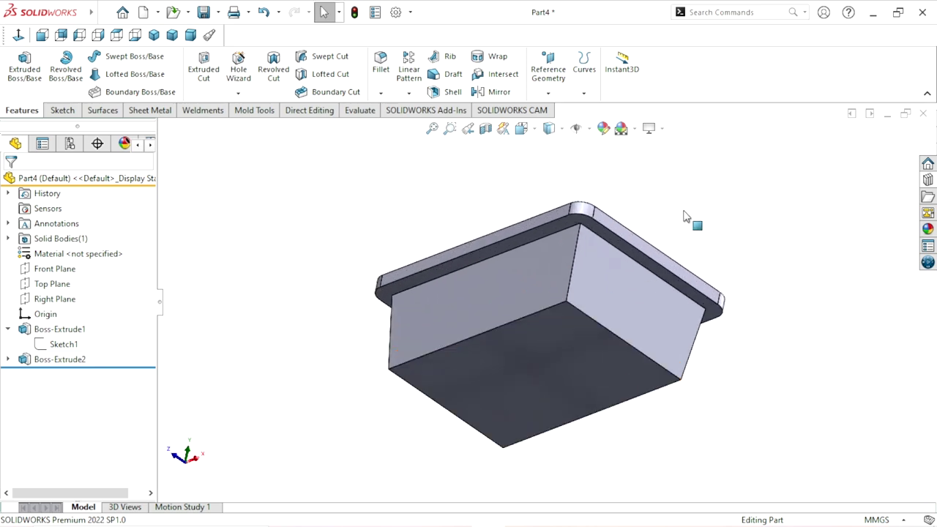
click(544, 374)
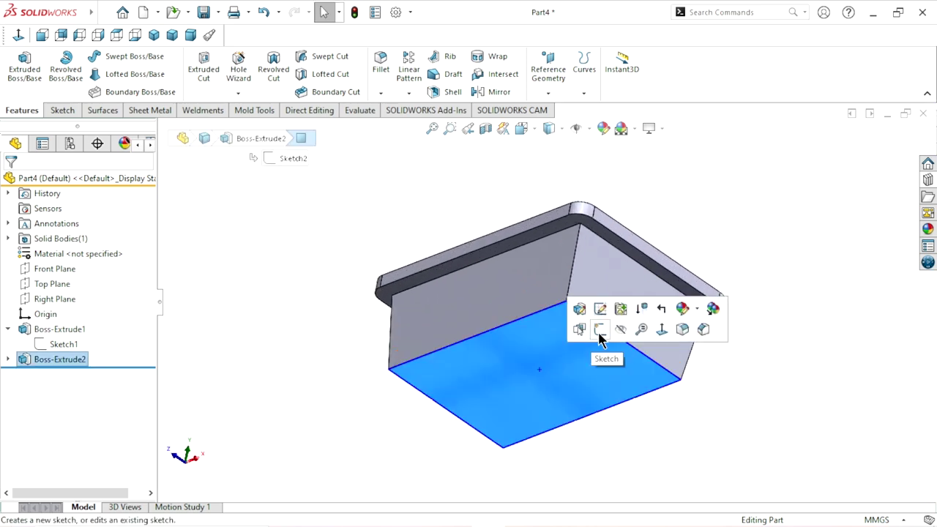
click(599, 334)
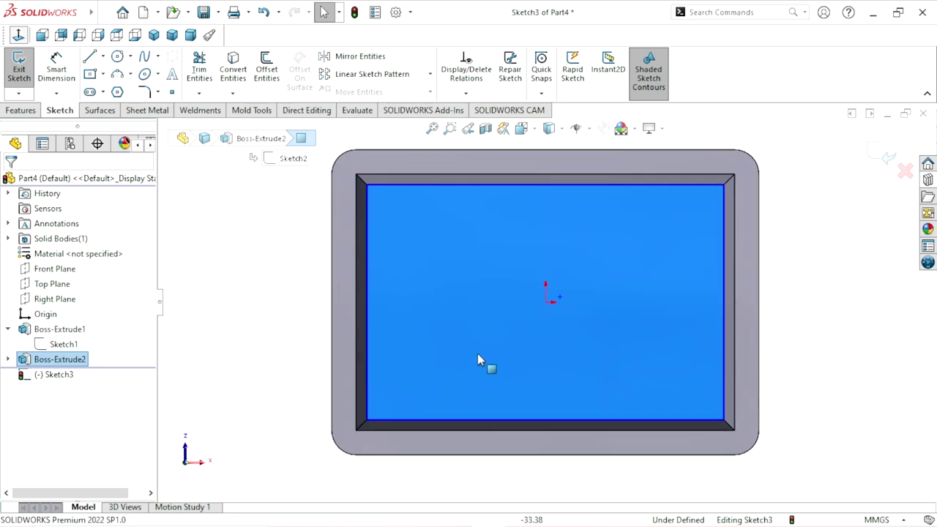
Begin the first pin circle with its centre near the boss's top-left corner.
scroll(649, 278, up, 2)
scroll(585, 303, down, 3)
scroll(529, 330, down, 2)
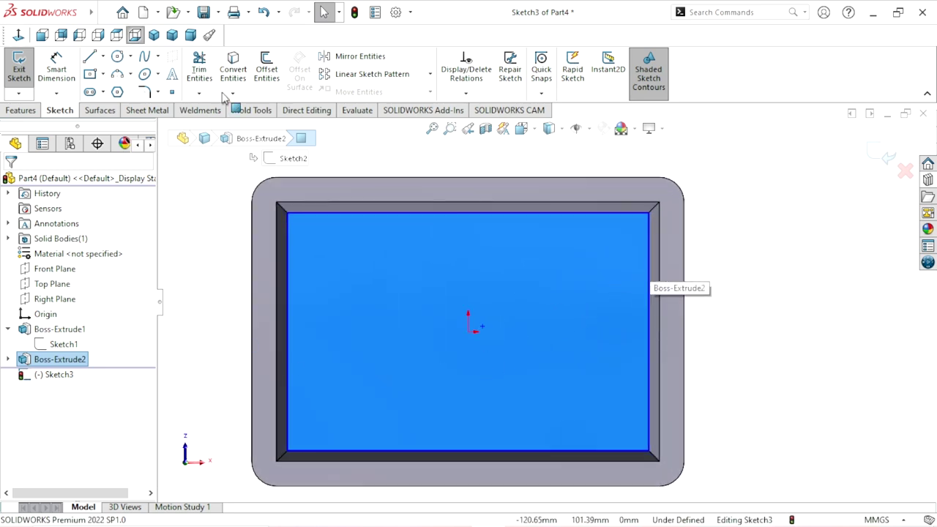
click(103, 74)
click(131, 104)
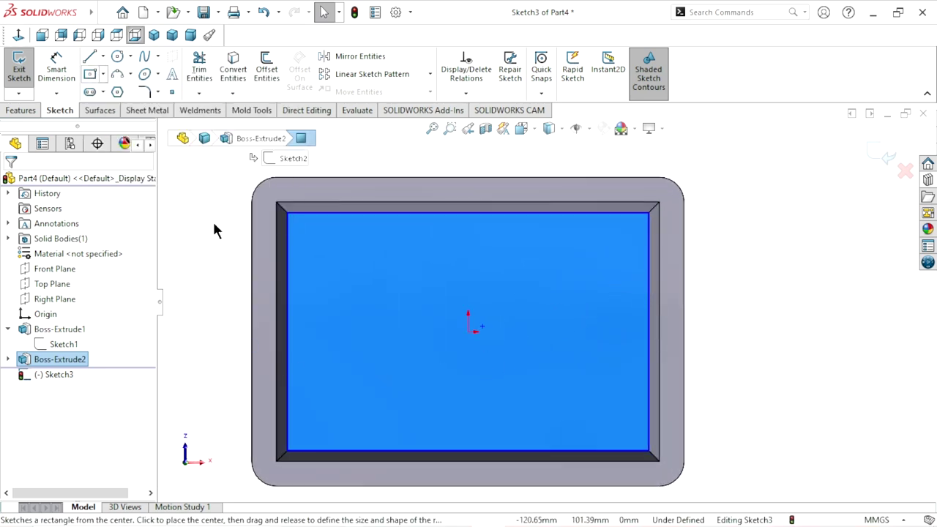
scroll(337, 388, down, 2)
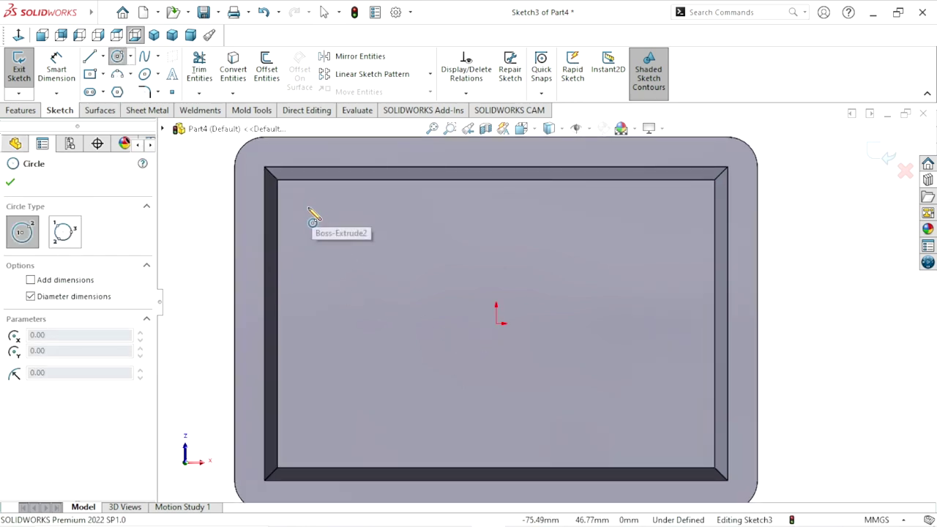
click(302, 207)
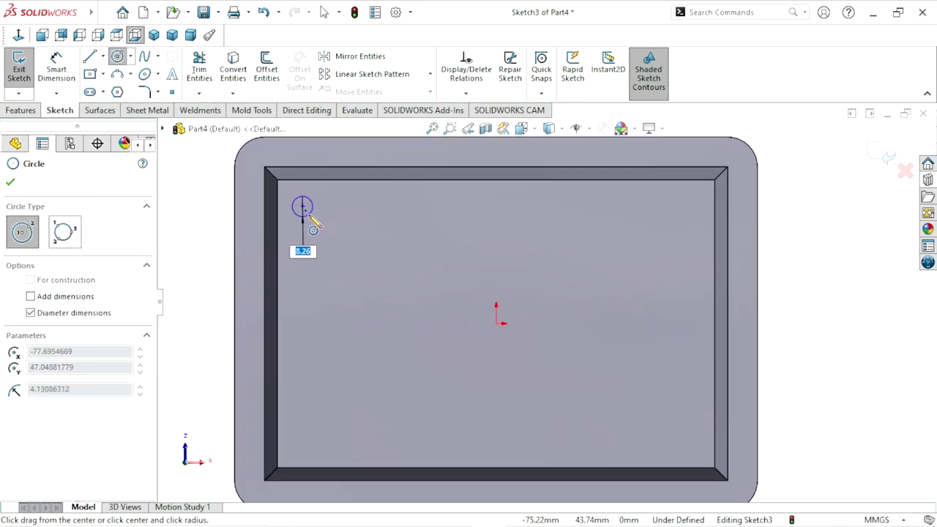
Finish the pin circle and dimension its diameter to Ø5.
click(311, 218)
right_click(344, 206)
click(362, 213)
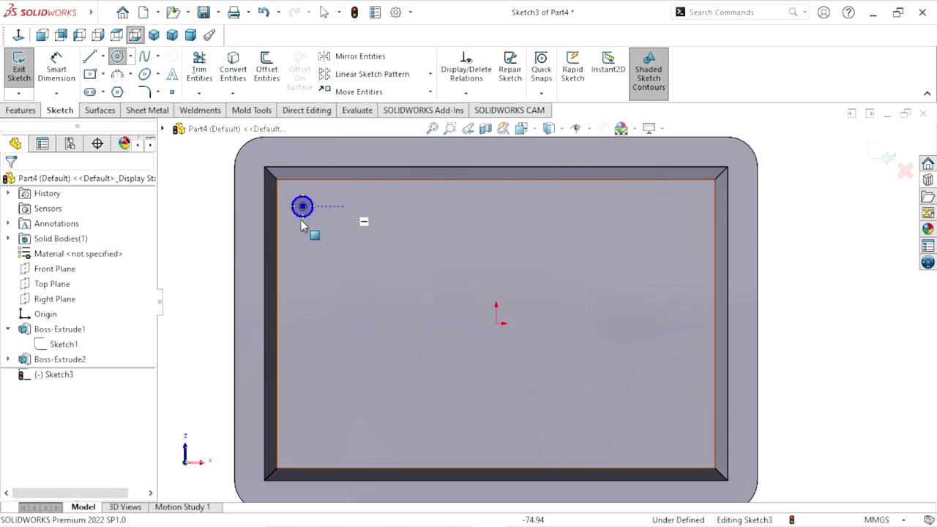
click(57, 69)
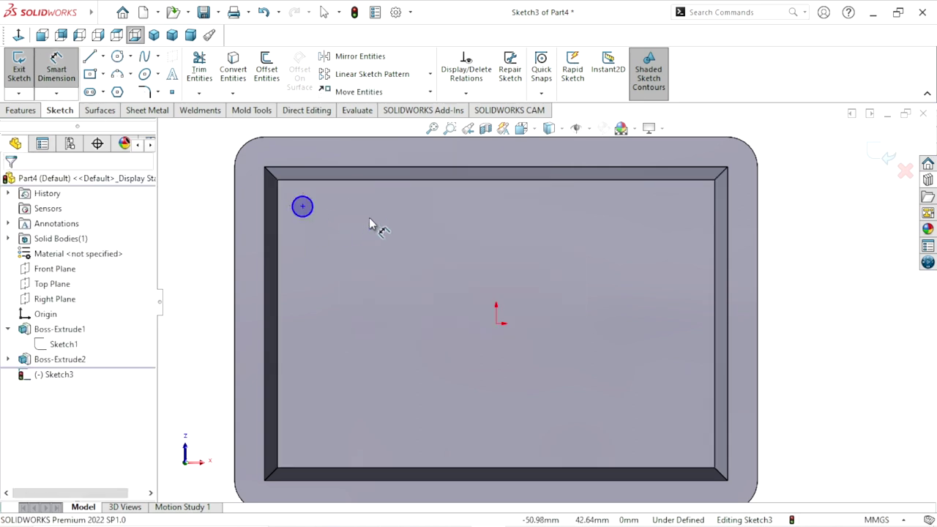
click(312, 218)
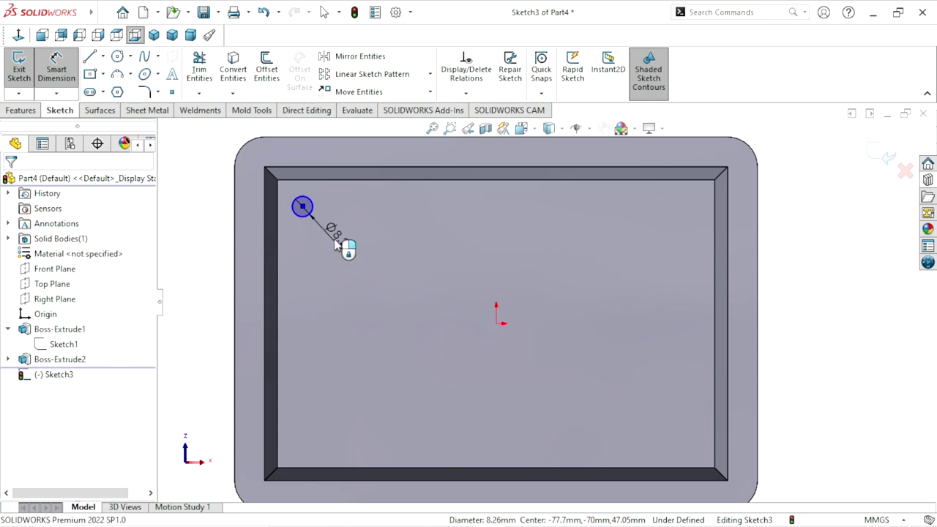
click(335, 247)
text(5)
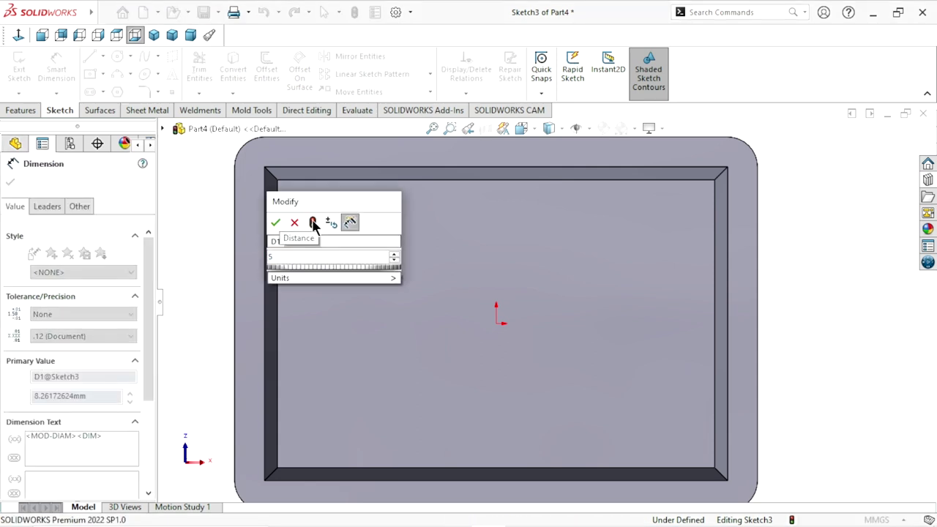
click(276, 222)
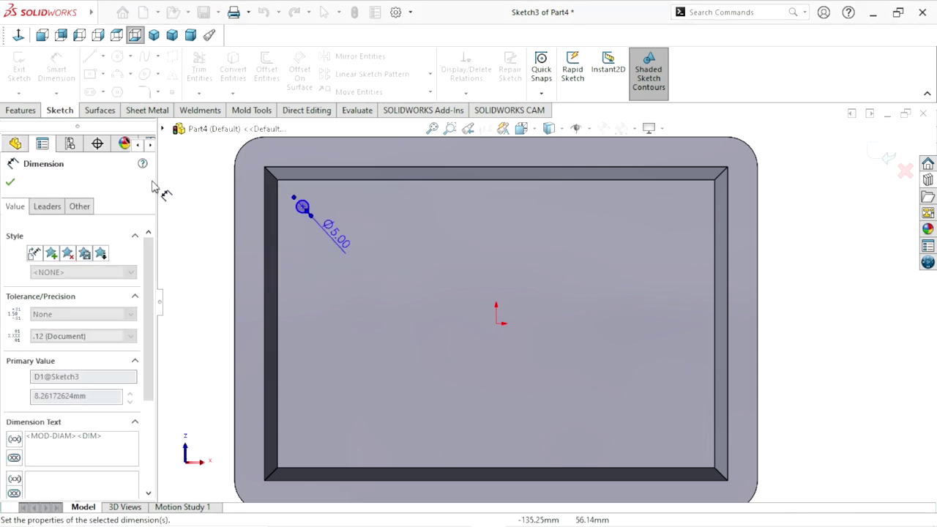
Locate the circle centre 10 mm from the top and left inner edges.
click(305, 180)
click(301, 207)
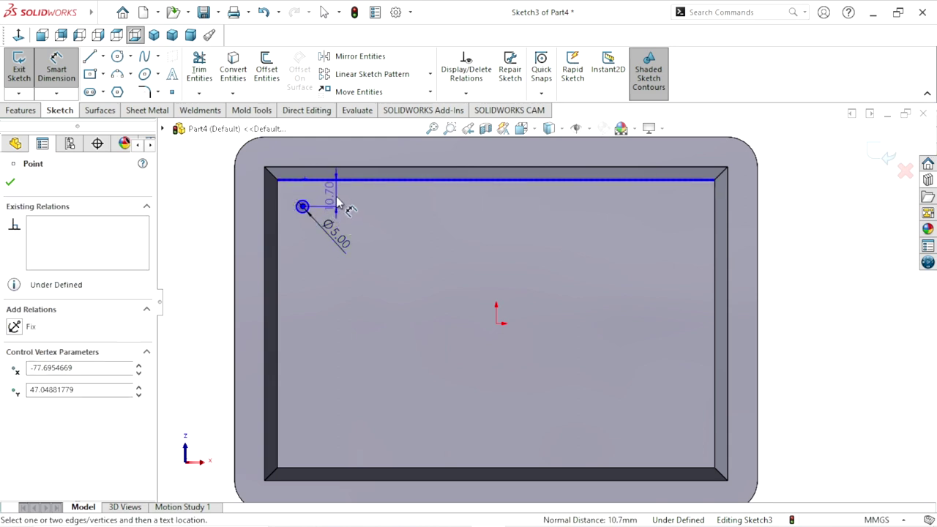
click(337, 203)
text(10)
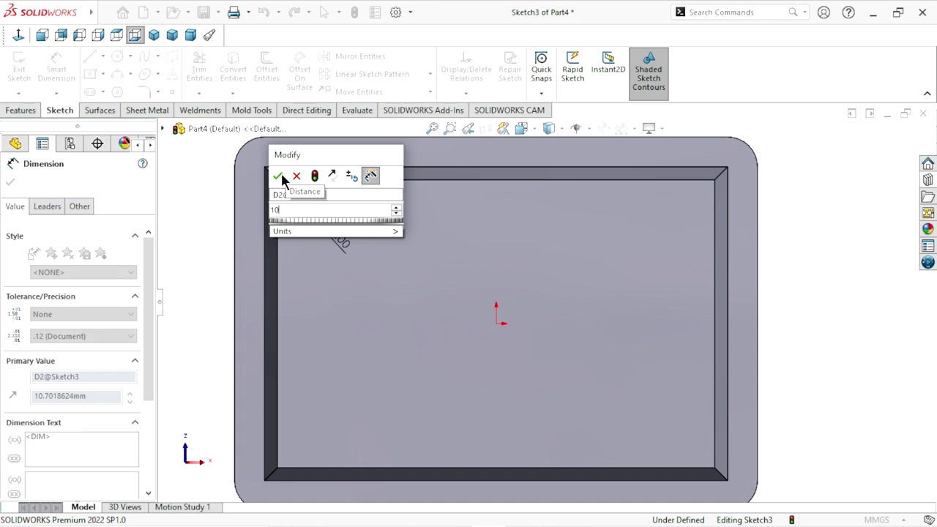
click(296, 176)
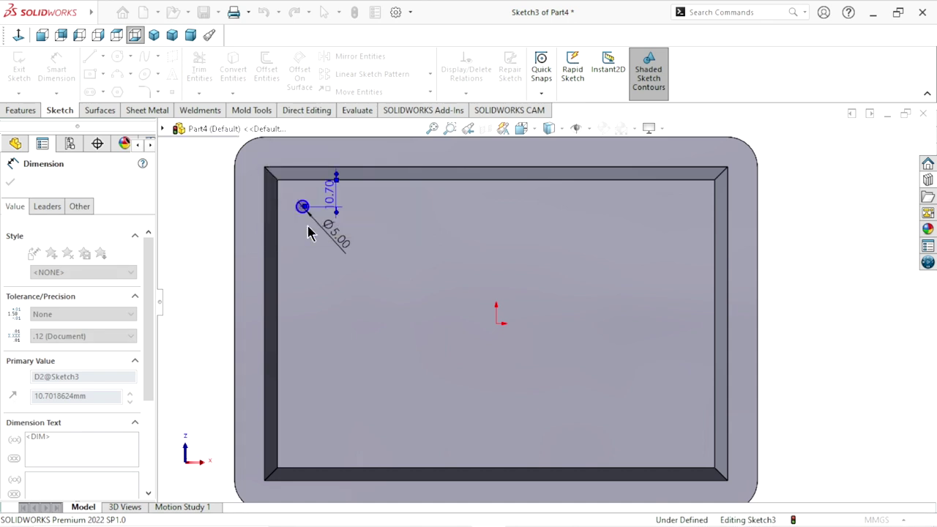
scroll(322, 220, down, 3)
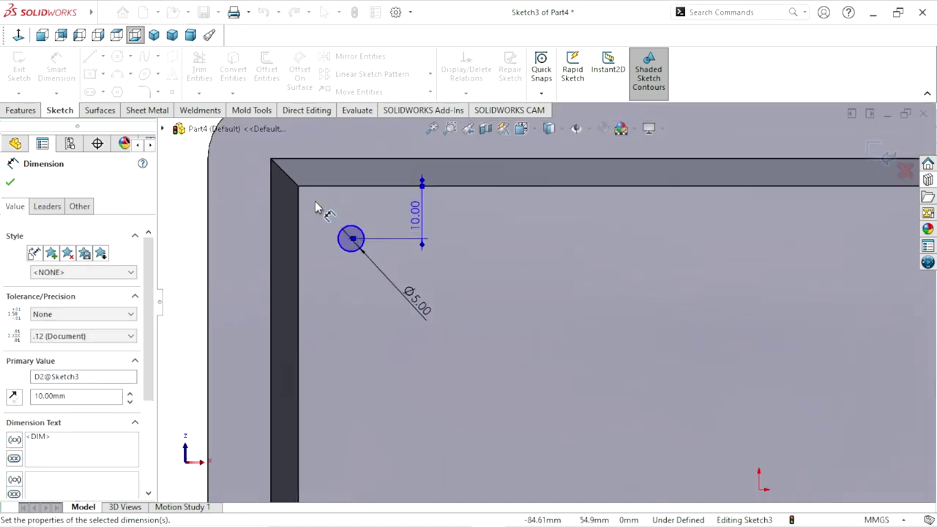
click(300, 255)
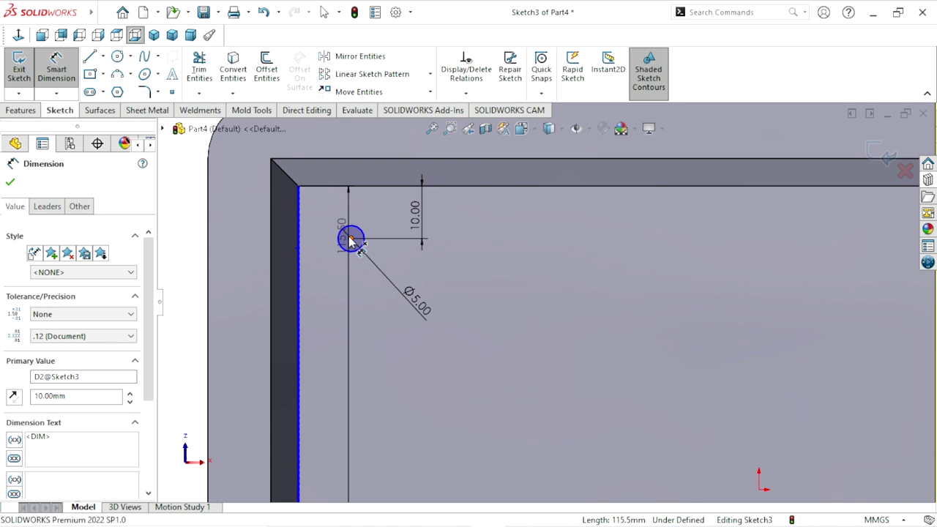
click(351, 239)
click(325, 209)
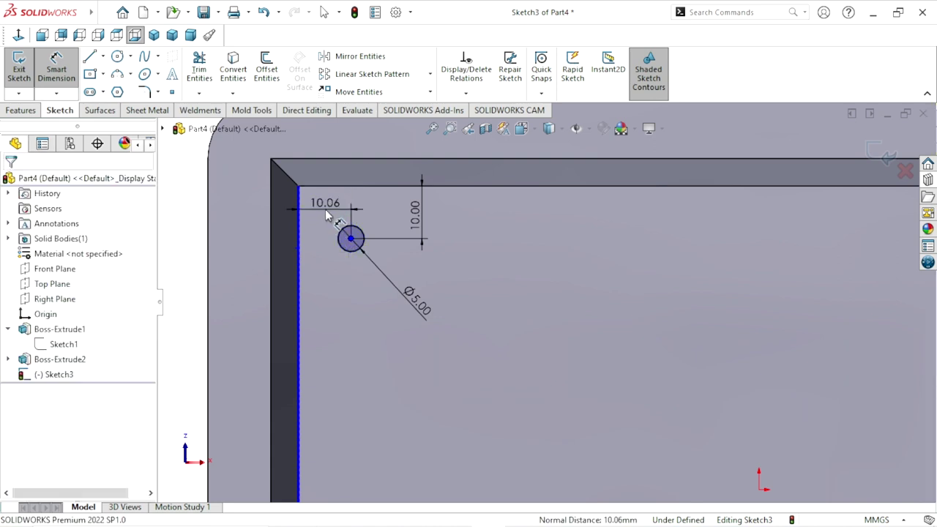
text(10)
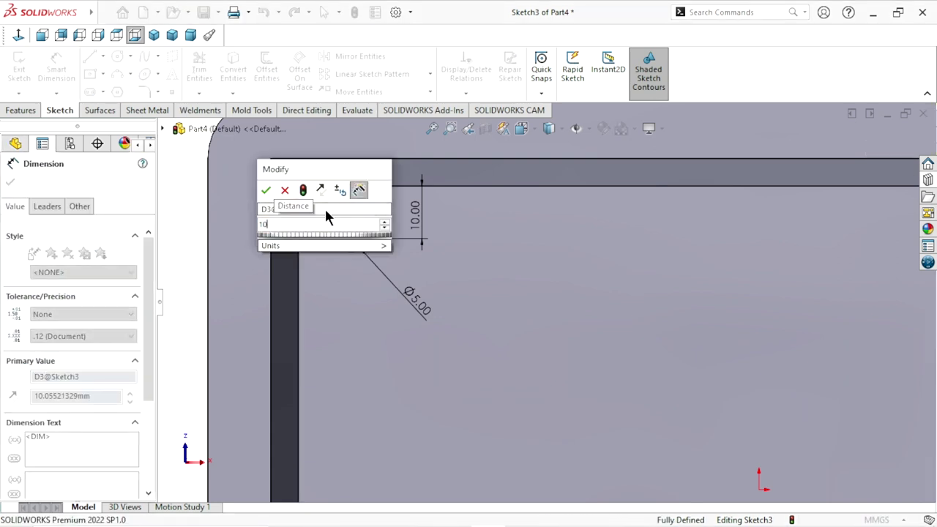
click(266, 191)
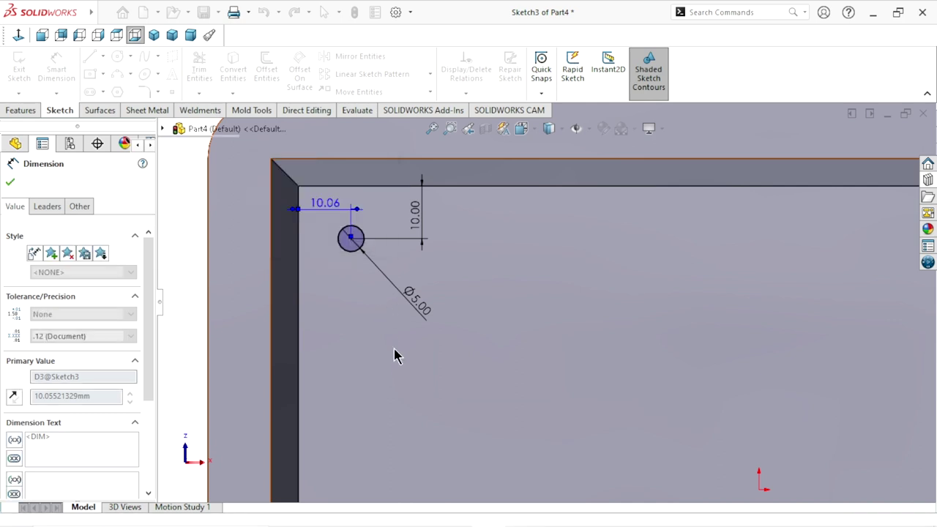
Move both 10 mm dimensions clear of the part and finish dimensioning.
scroll(393, 352, up, 5)
scroll(548, 344, up, 3)
scroll(666, 351, down, 2)
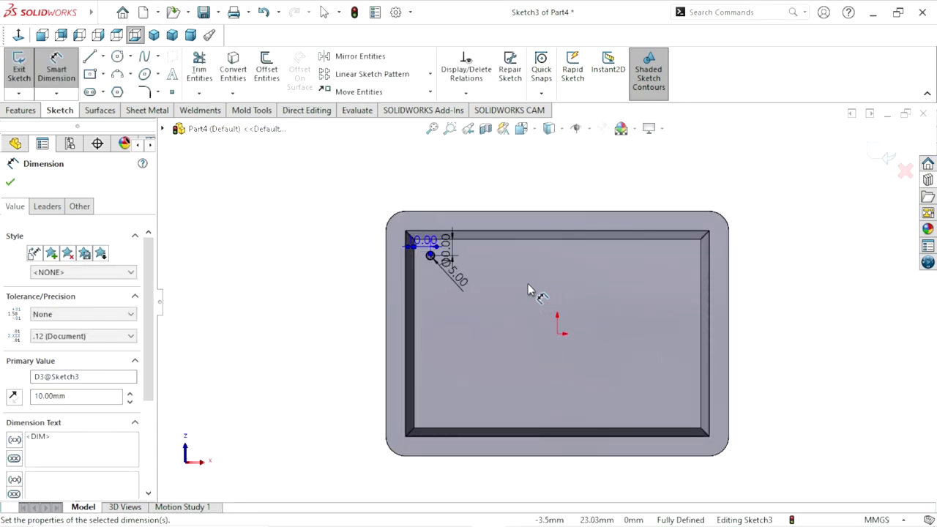
scroll(512, 289, down, 2)
drag(342, 207, 229, 157)
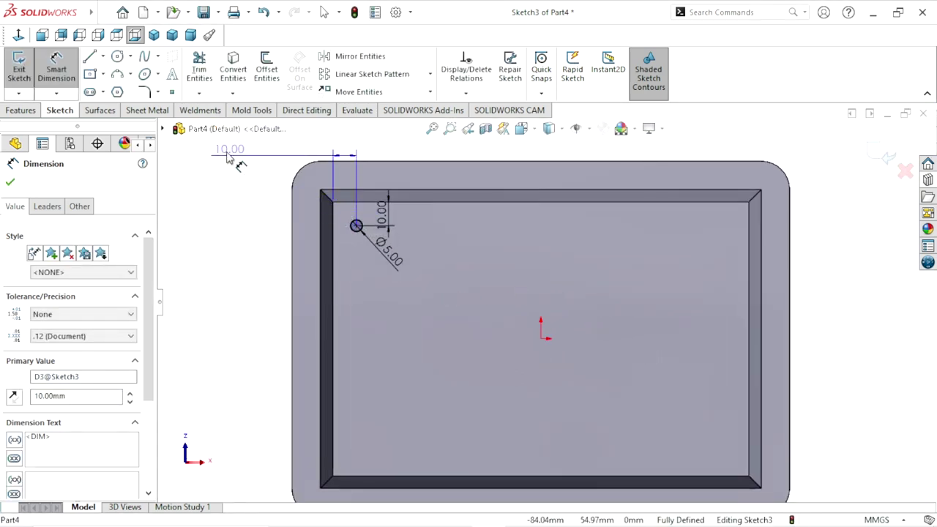
drag(381, 213, 407, 148)
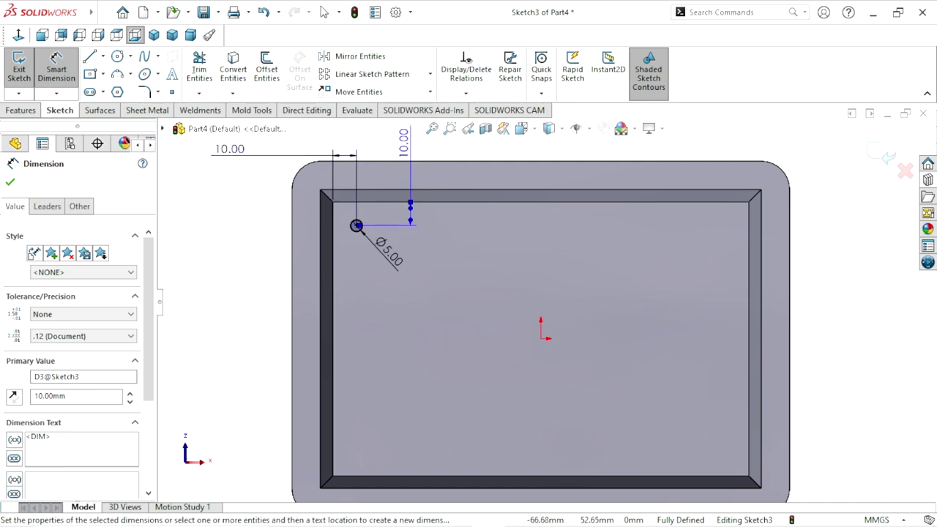
scroll(544, 307, up, 2)
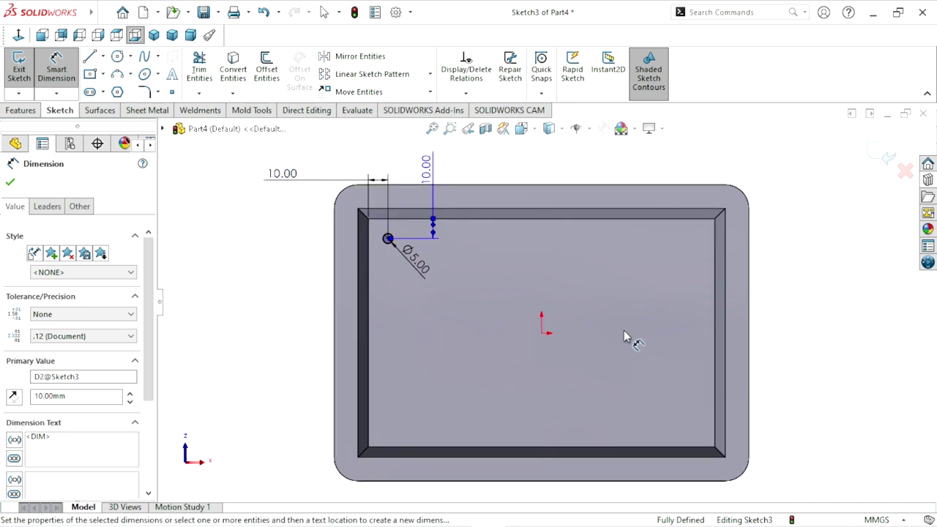
click(12, 188)
scroll(661, 339, up, 1)
scroll(470, 178, down, 1)
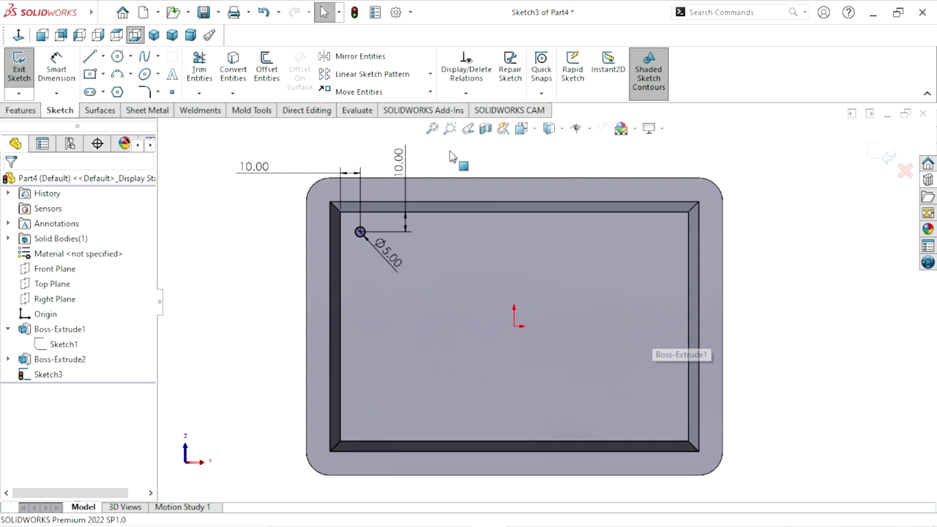
click(372, 74)
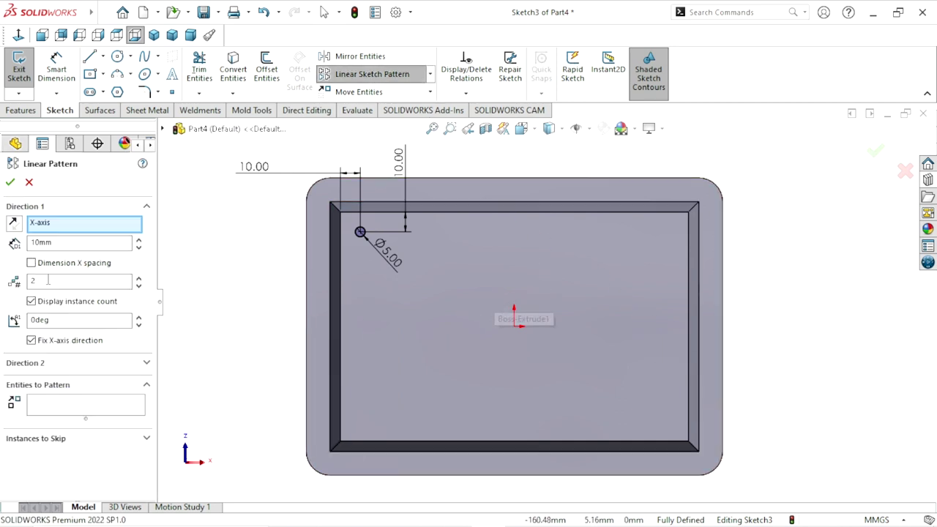
Pattern the Ø5 circle into 16 copies at 10 mm spacing along the top inner edge.
right_click(54, 222)
click(77, 232)
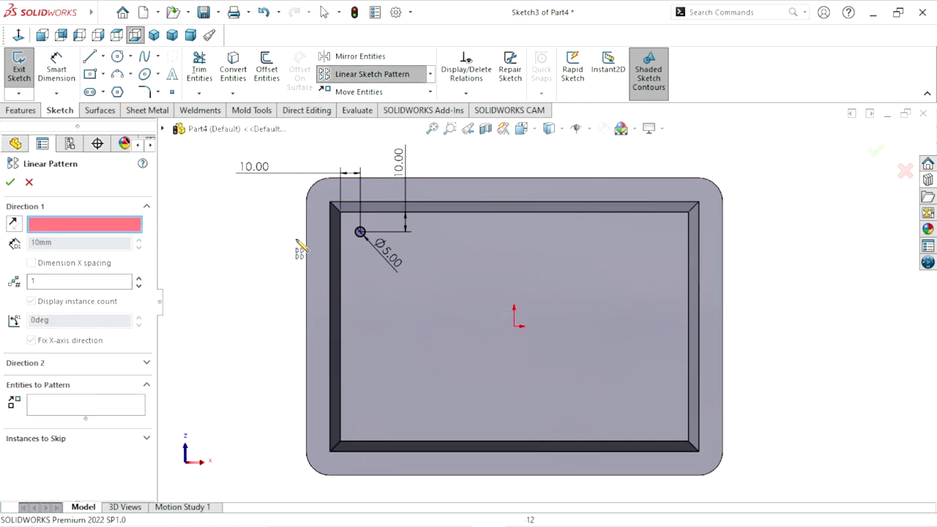
click(527, 213)
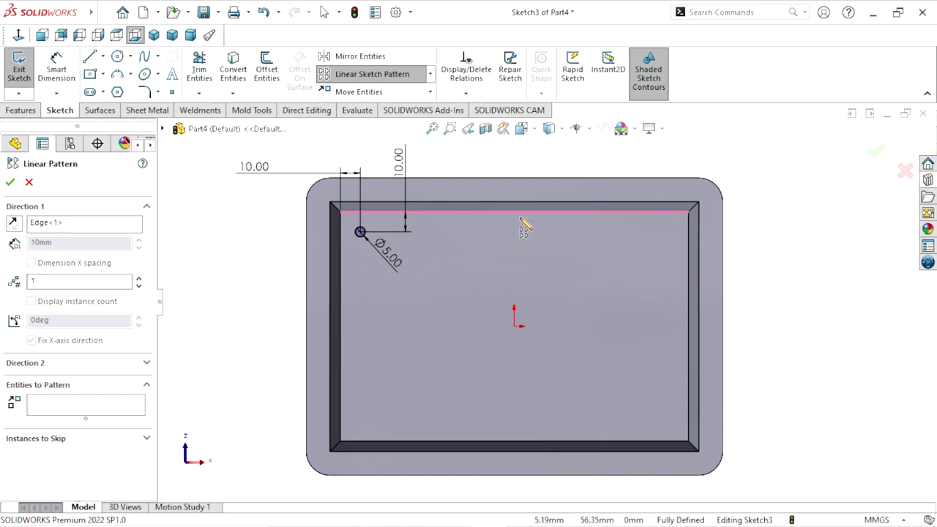
click(61, 410)
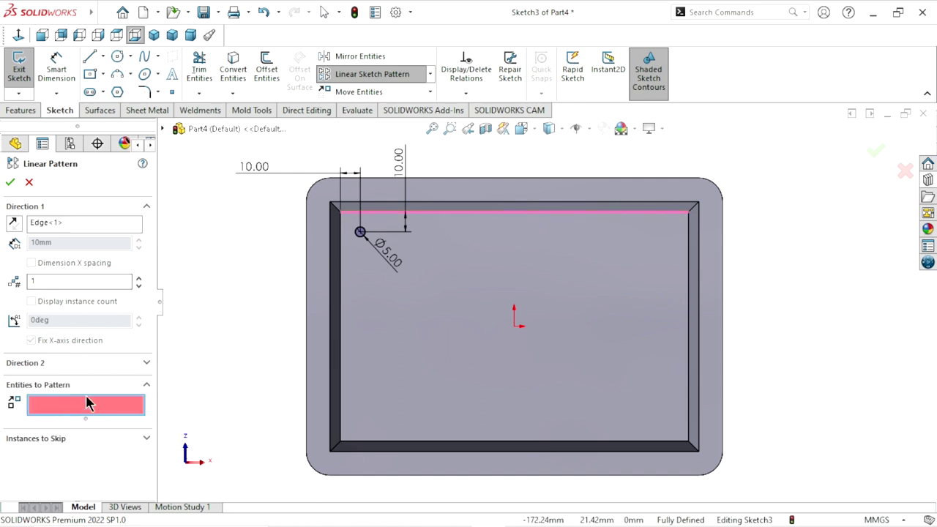
click(357, 234)
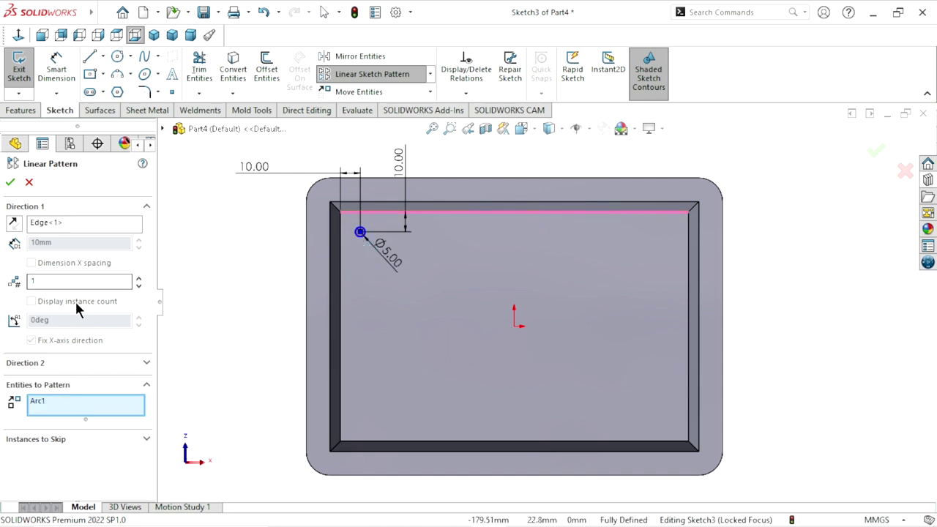
click(139, 278)
click(139, 278)
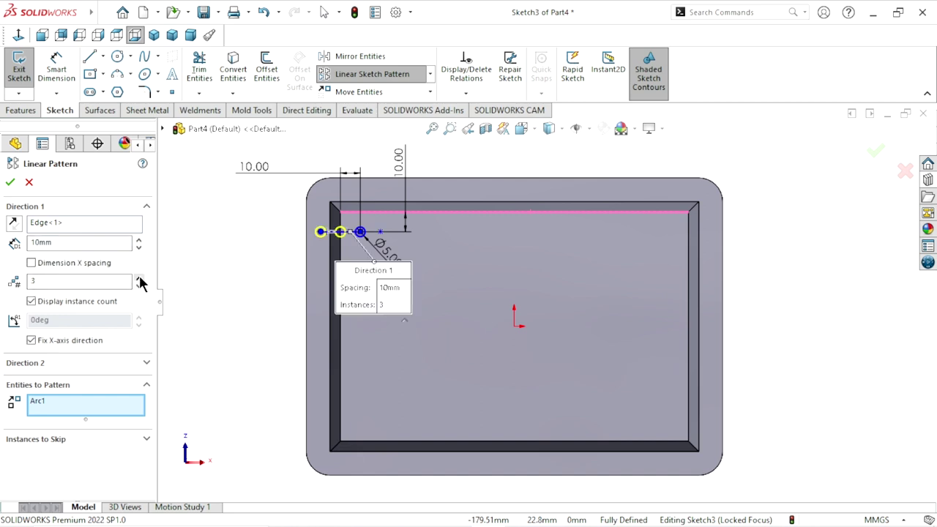
click(14, 227)
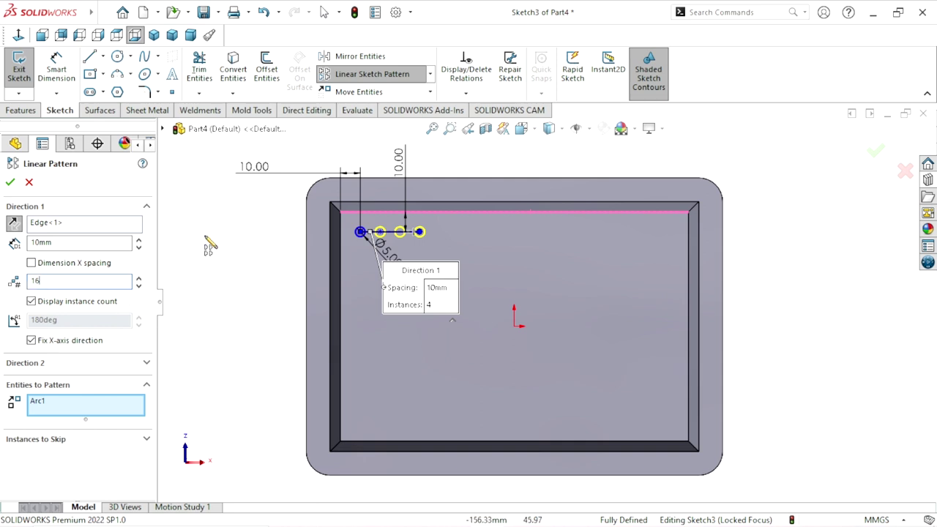
click(11, 183)
scroll(658, 286, up, 1)
scroll(637, 286, down, 2)
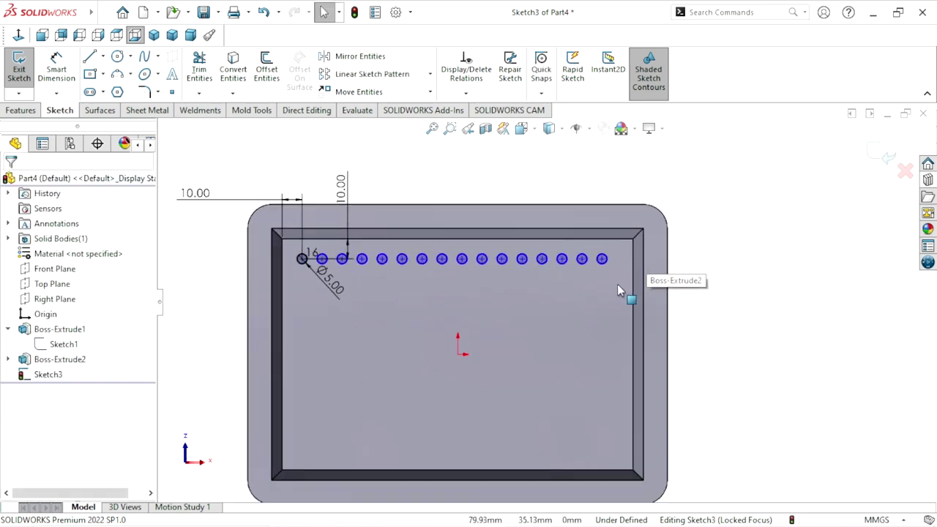
scroll(617, 284, down, 2)
click(51, 73)
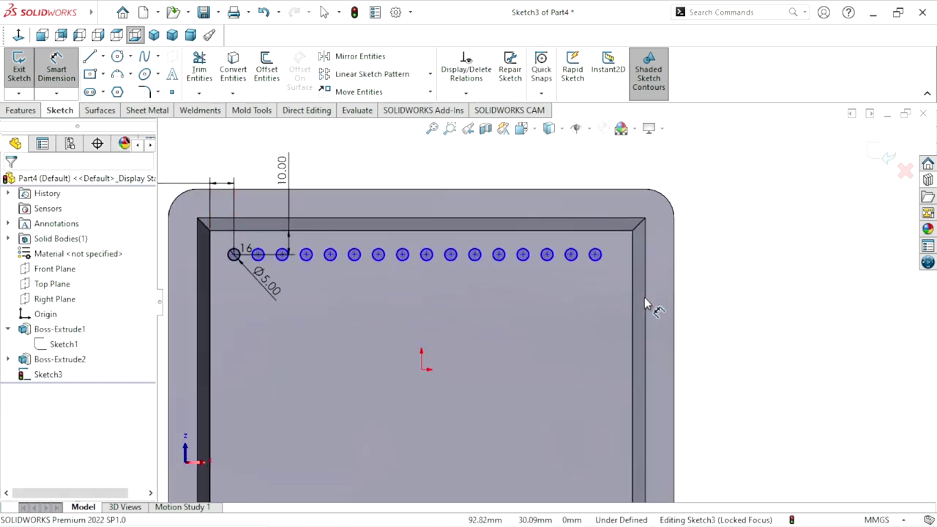
Drop the unfinished edge dimension and change the pin-hole row count from 16 to 17.
click(633, 268)
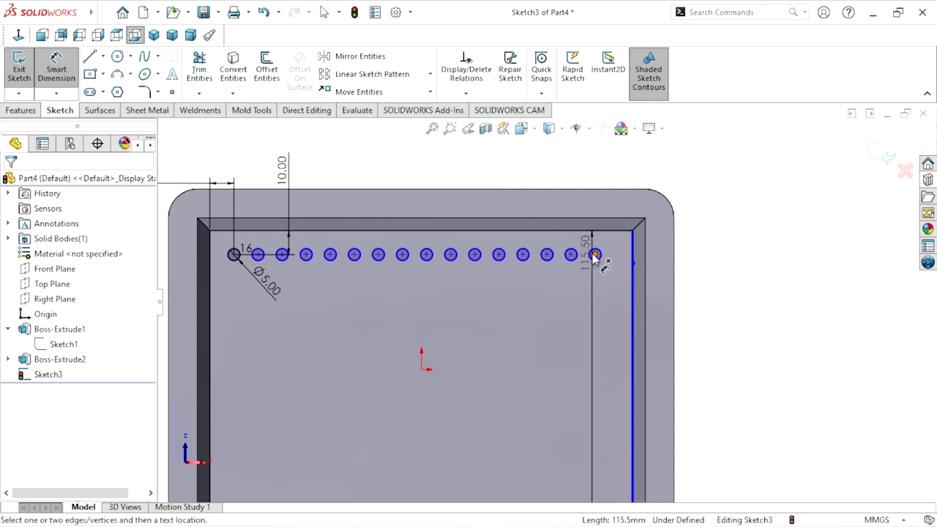
click(594, 253)
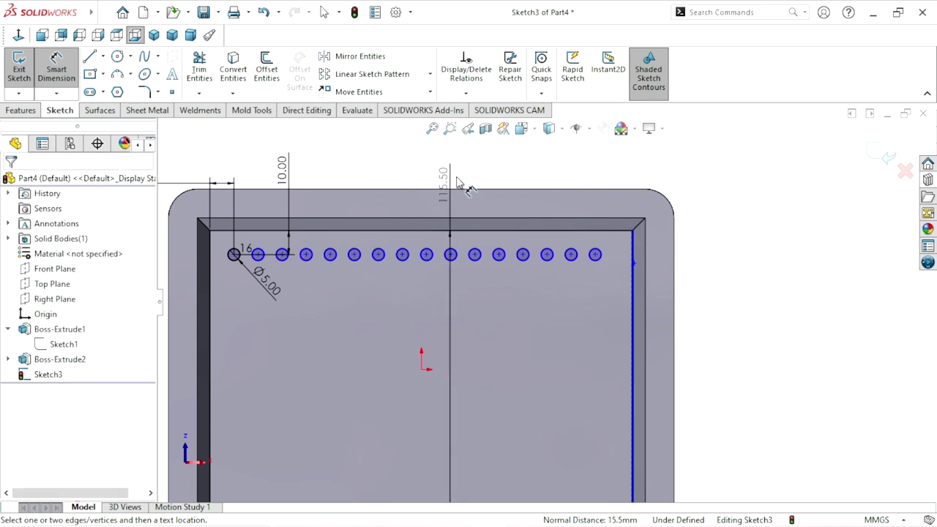
key(Escape)
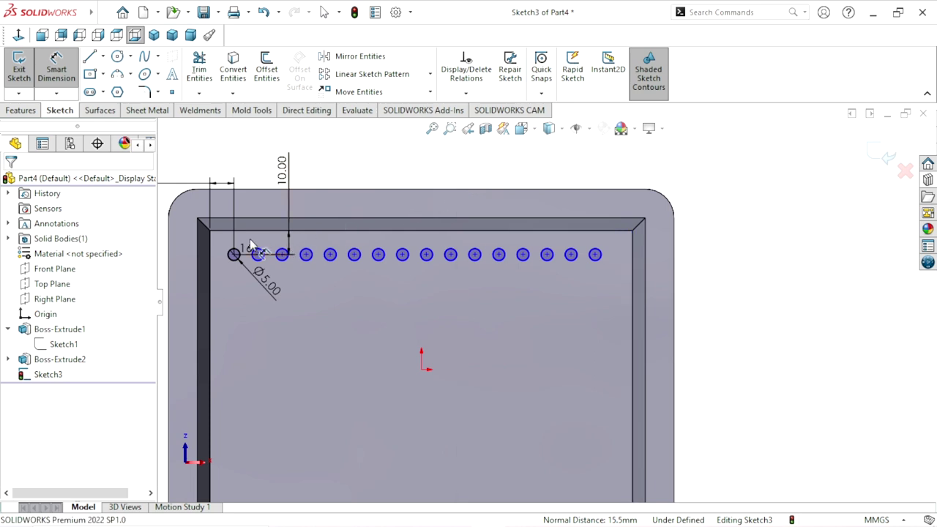
double_click(244, 246)
text(17)
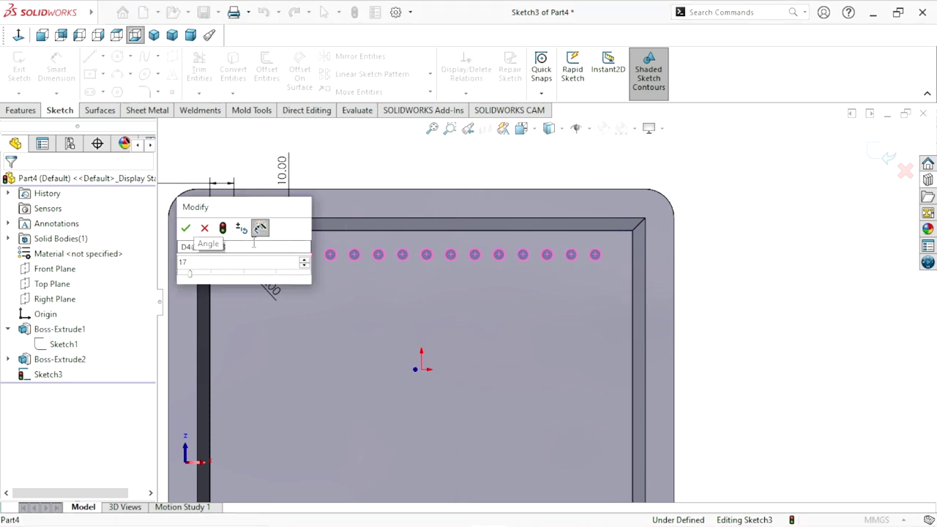
click(188, 228)
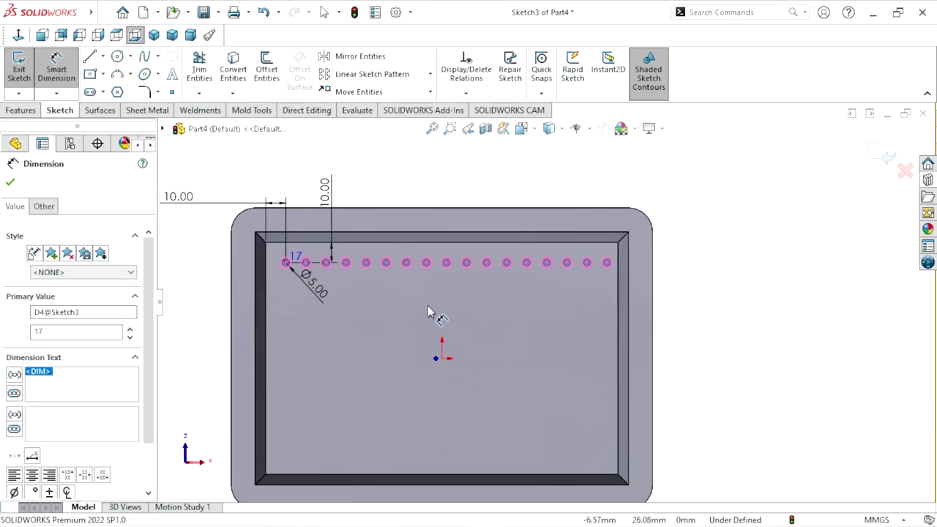
scroll(441, 297, down, 2)
click(9, 182)
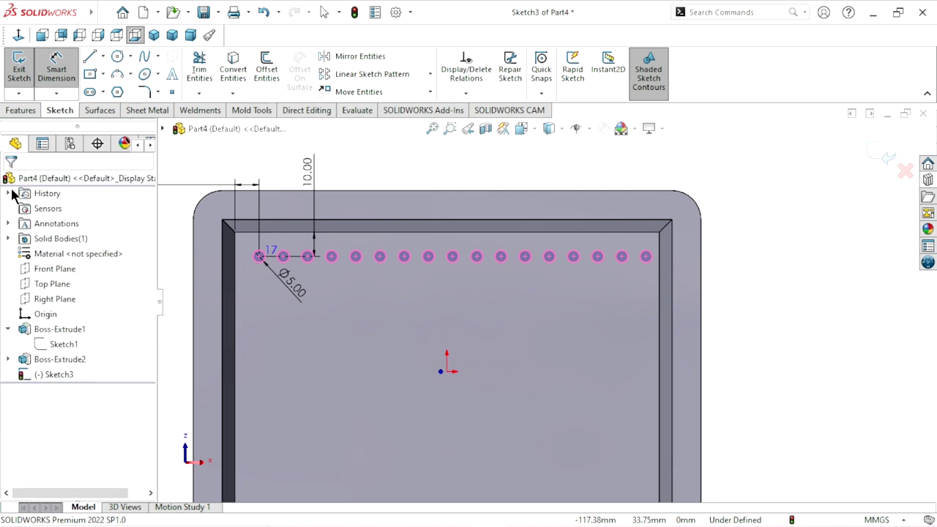
scroll(608, 300, up, 2)
Dimension the last pin hole's centre 10 mm from the plate's right inner edge.
scroll(619, 279, down, 3)
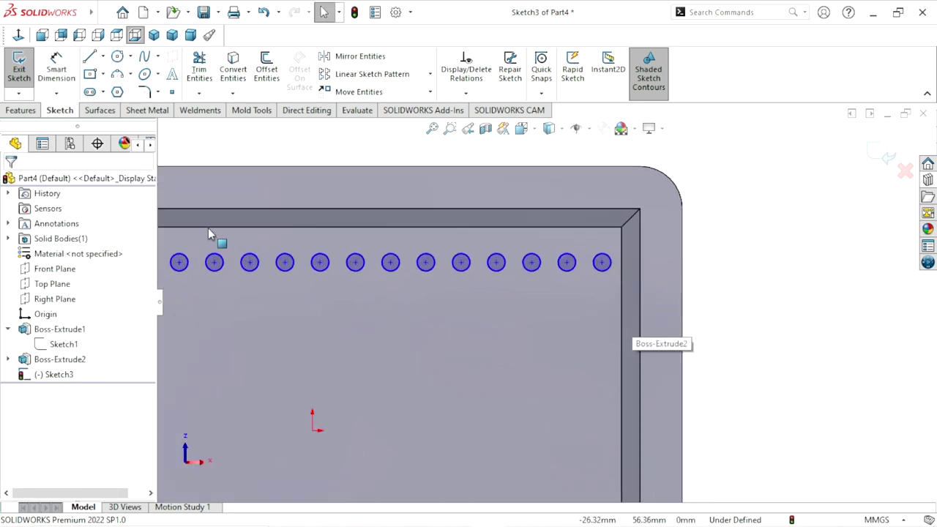
click(56, 69)
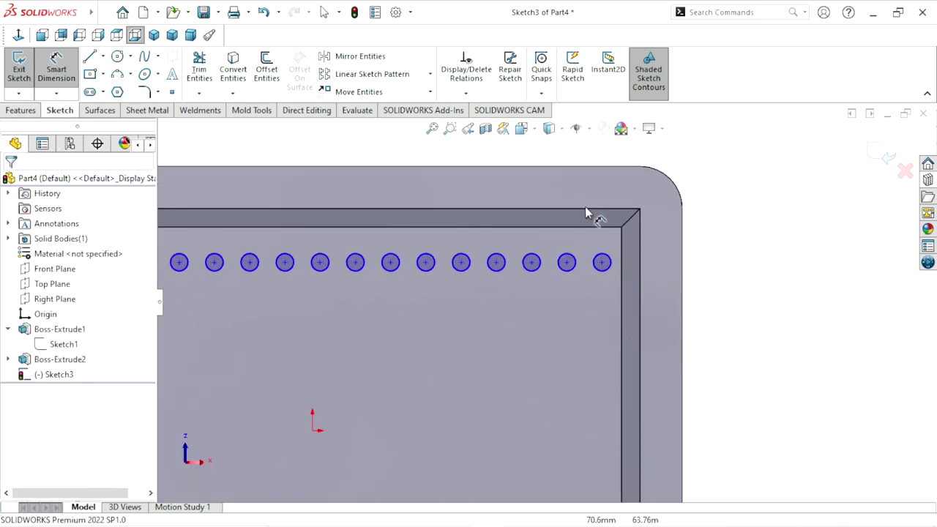
click(601, 262)
click(622, 253)
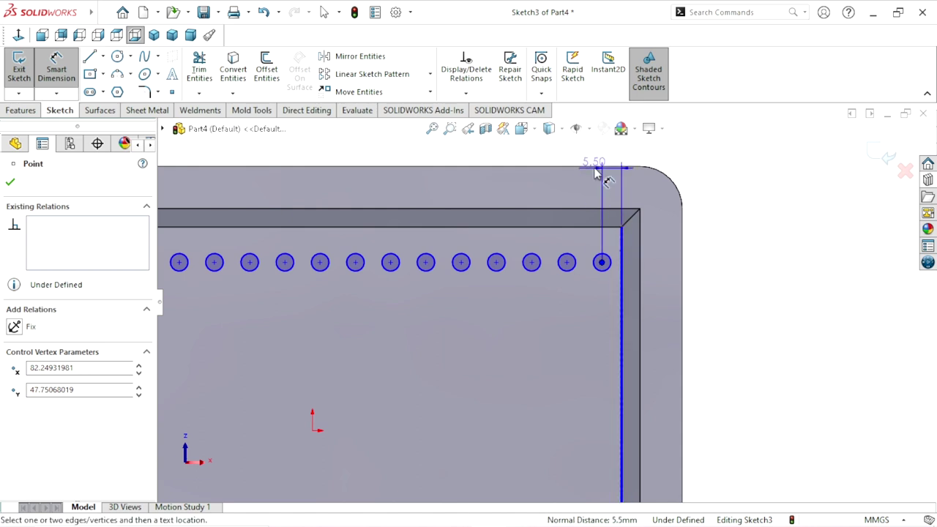
click(596, 163)
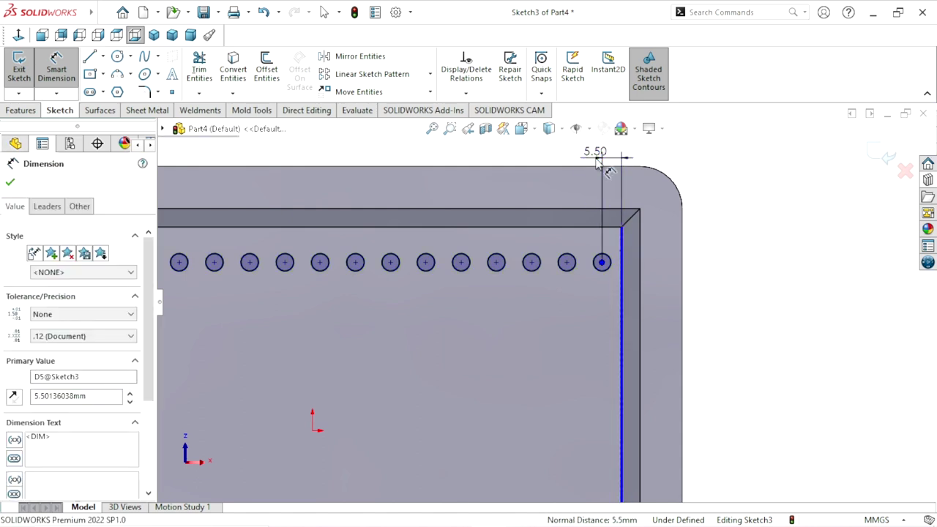
text(10)
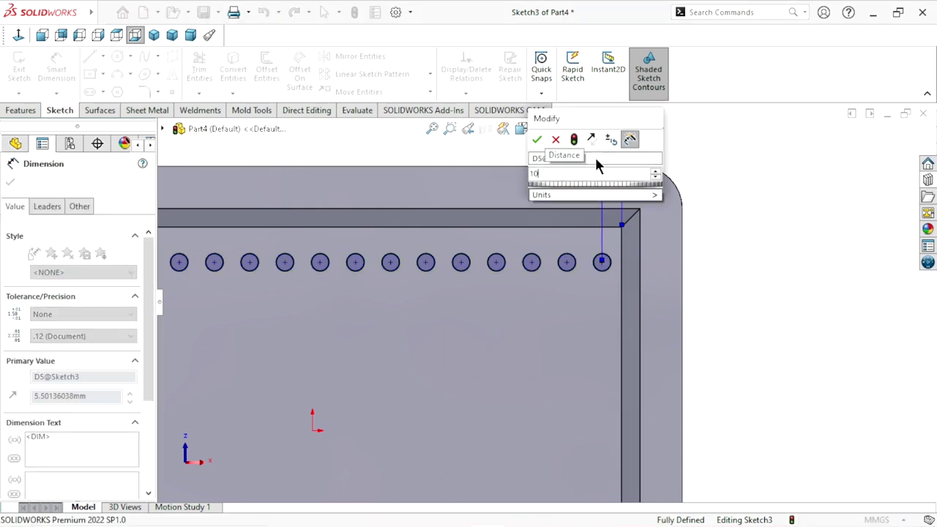
click(537, 140)
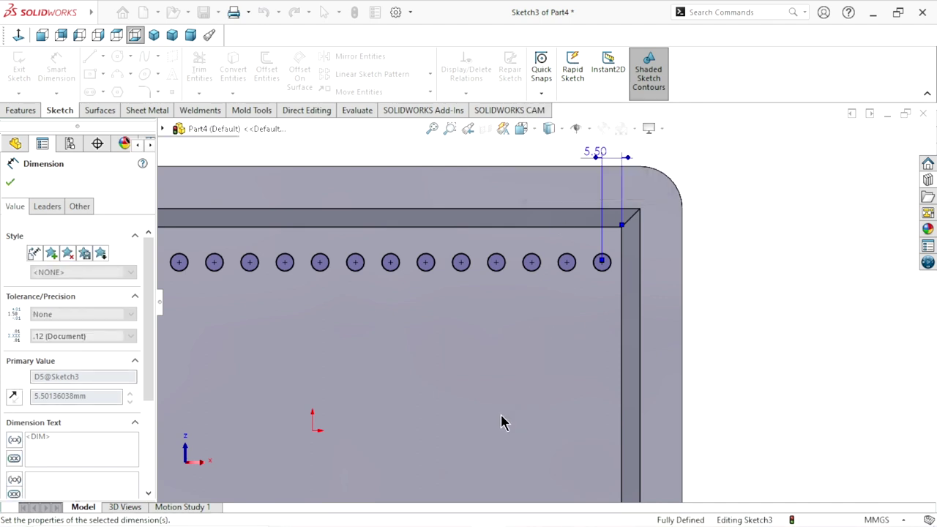
key(f)
scroll(335, 378, down, 2)
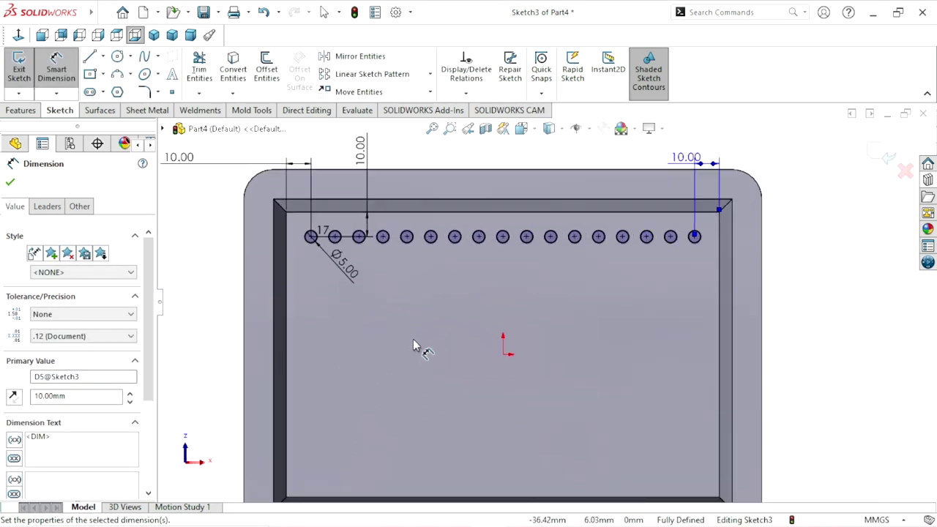
scroll(494, 271, up, 2)
scroll(546, 228, down, 2)
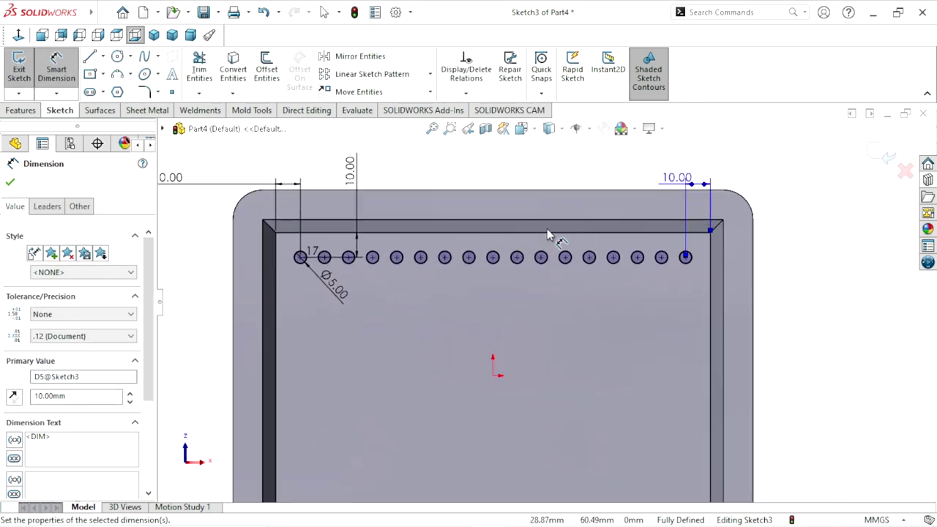
click(11, 182)
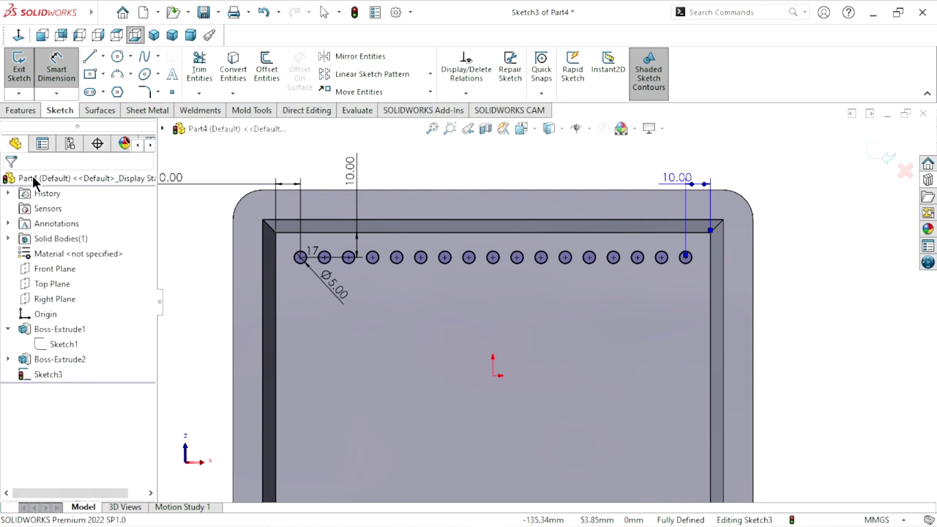
click(372, 74)
Set the linear pattern's Direction 1 along the plate's right edge instead of the X-axis.
scroll(424, 358, up, 1)
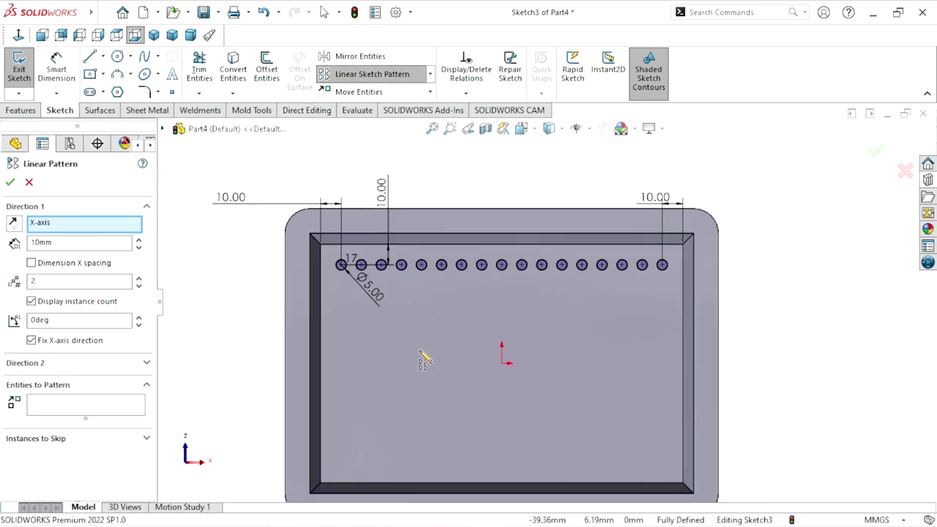
right_click(42, 229)
click(64, 233)
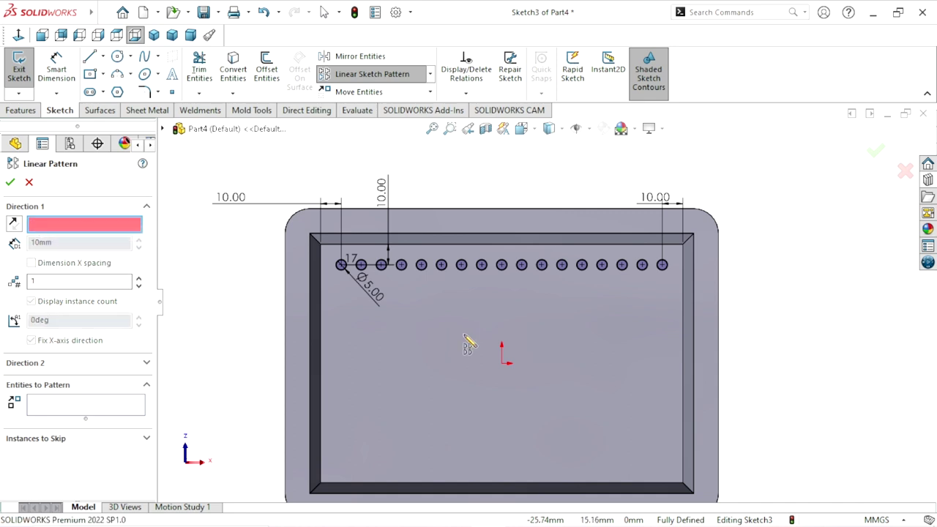
click(681, 363)
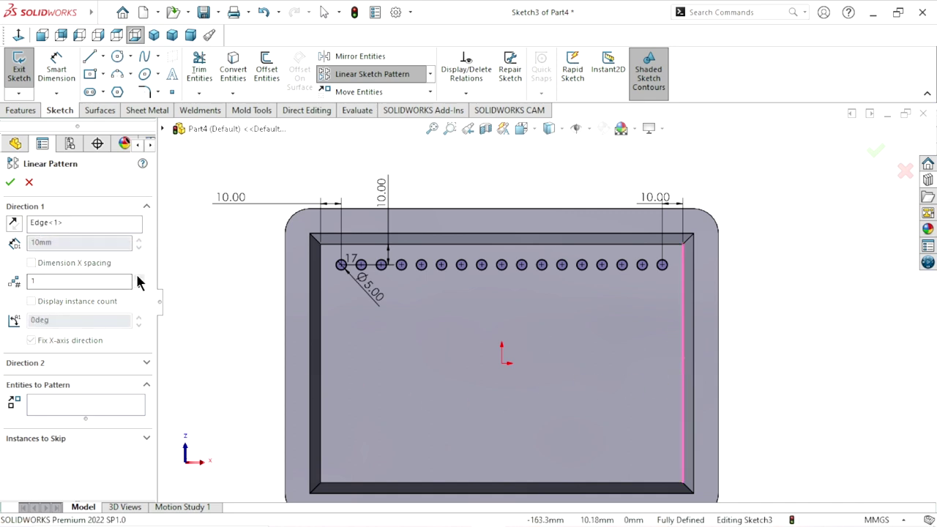
Select all 17 pin circles in the row as the entities to pattern.
click(43, 408)
scroll(659, 300, down, 1)
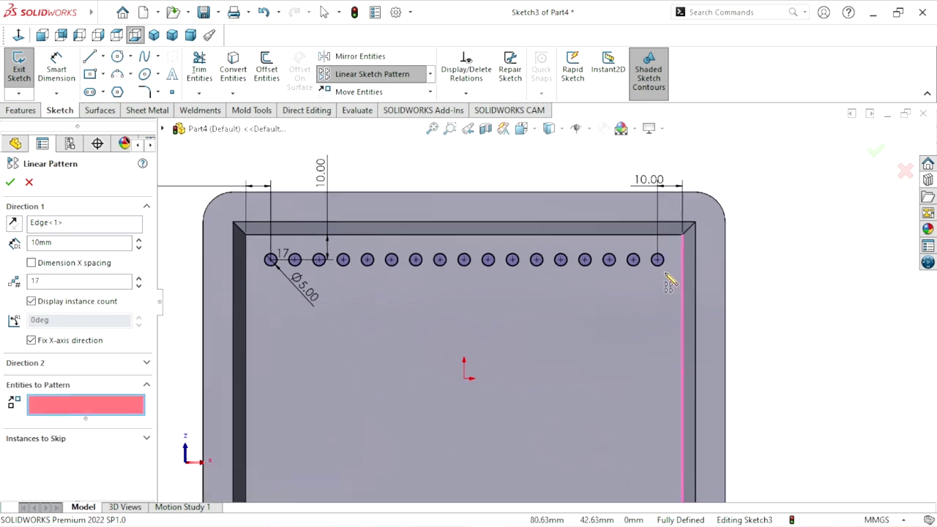
click(661, 267)
click(629, 267)
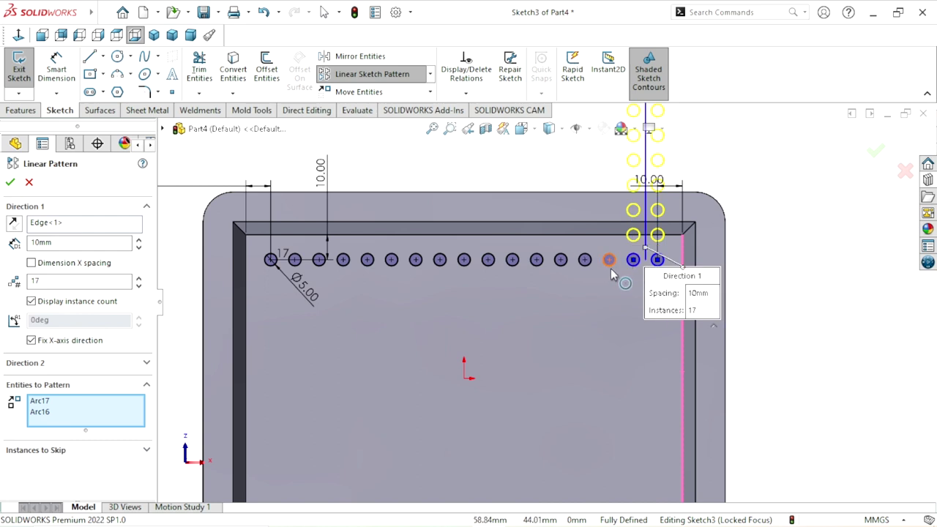
click(610, 268)
click(589, 268)
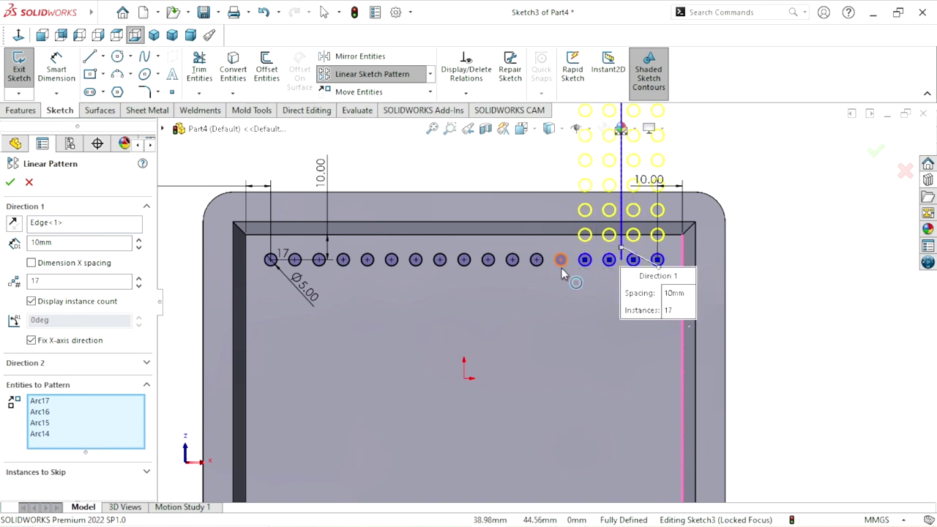
click(561, 268)
click(540, 269)
click(515, 269)
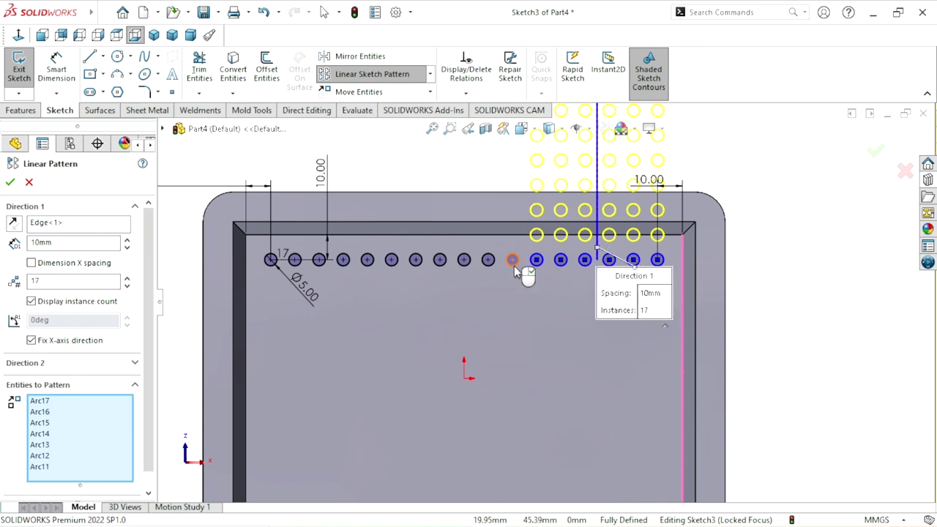
click(490, 269)
click(468, 268)
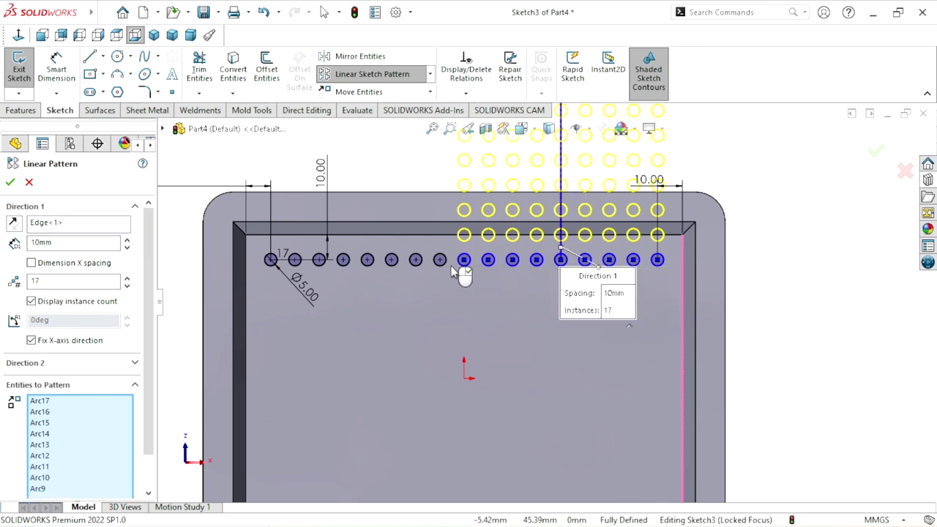
click(444, 268)
click(422, 265)
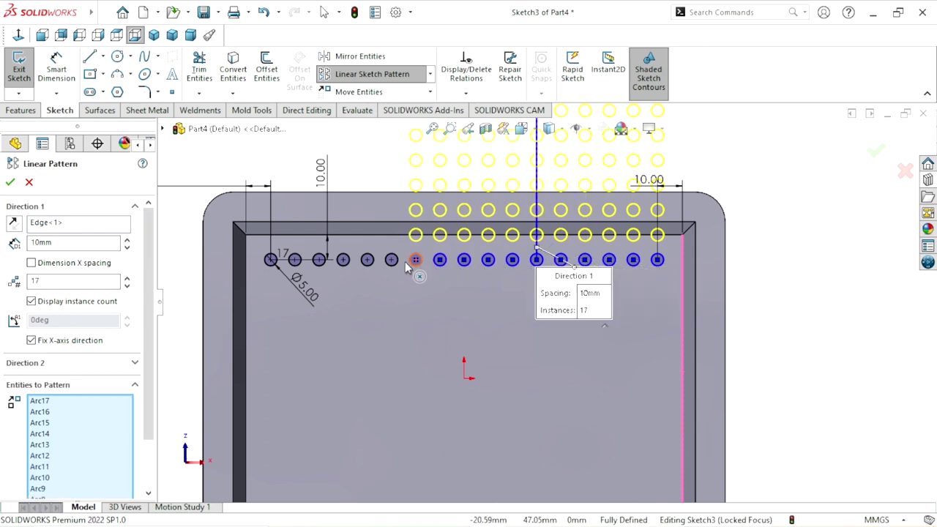
click(392, 267)
click(370, 266)
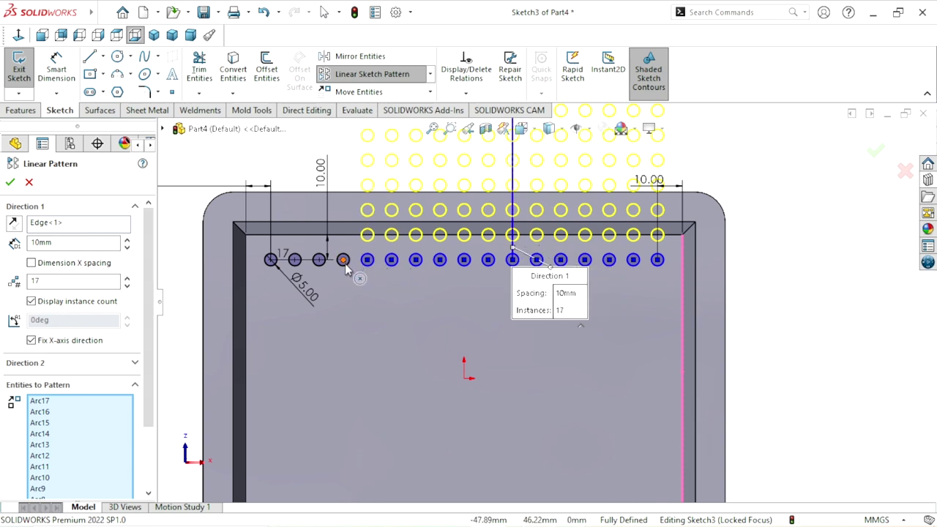
click(346, 266)
click(321, 267)
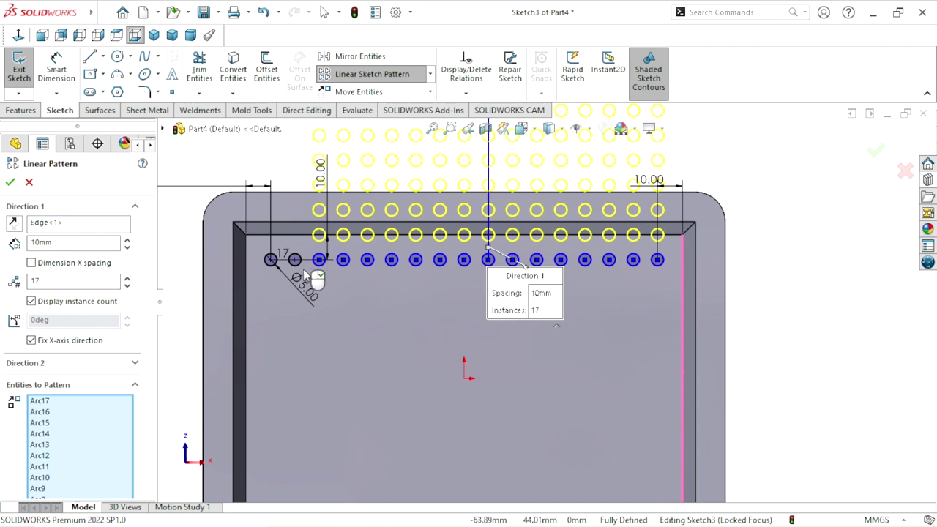
click(297, 265)
click(272, 265)
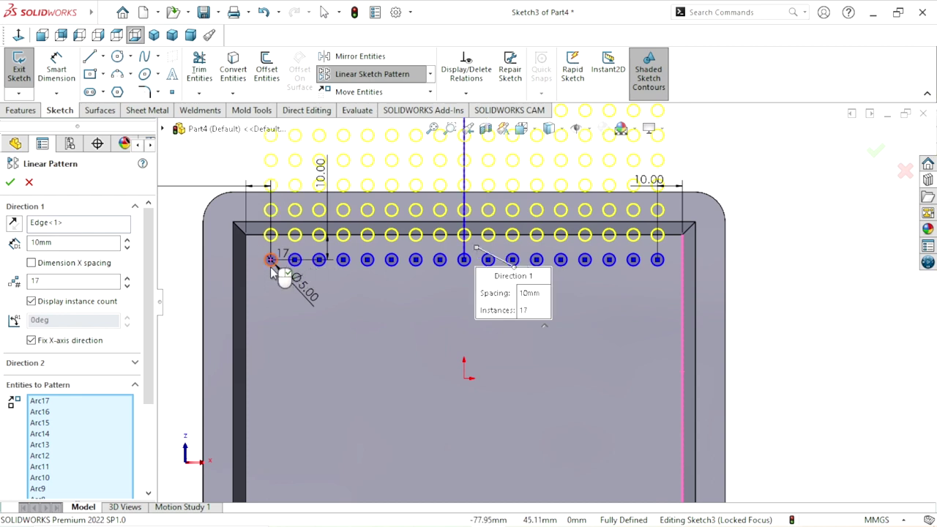
Reverse the pattern to run downward and set 10 rows at 10 mm spacing.
key(z)
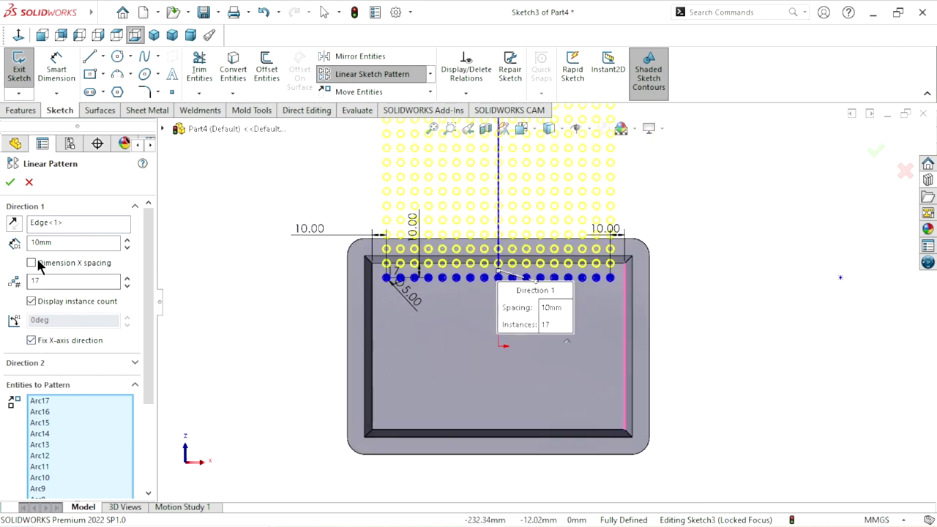
click(13, 227)
key(z)
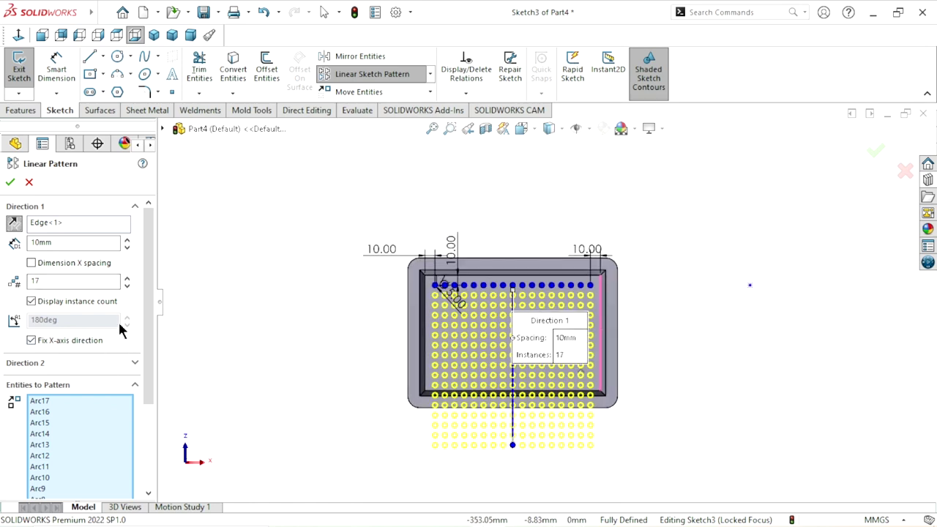
click(126, 284)
click(126, 285)
click(126, 285)
click(126, 284)
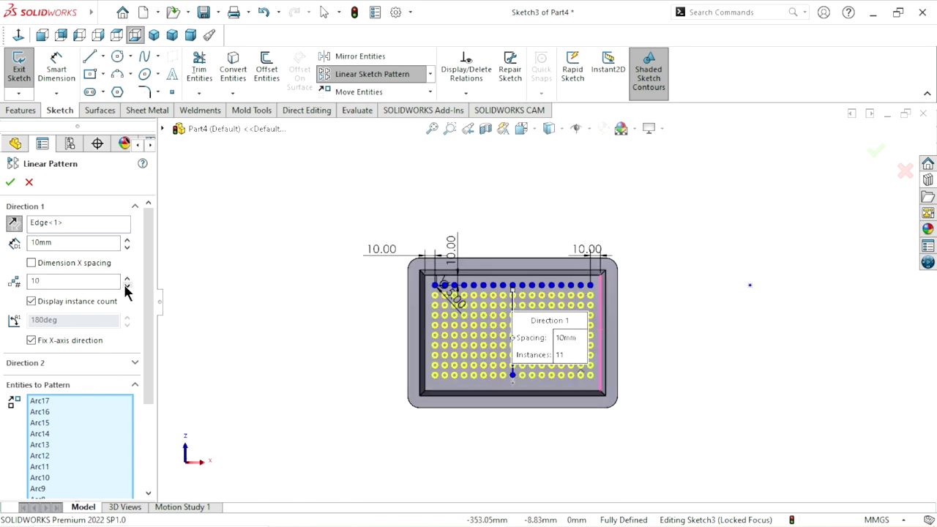
scroll(613, 412, down, 3)
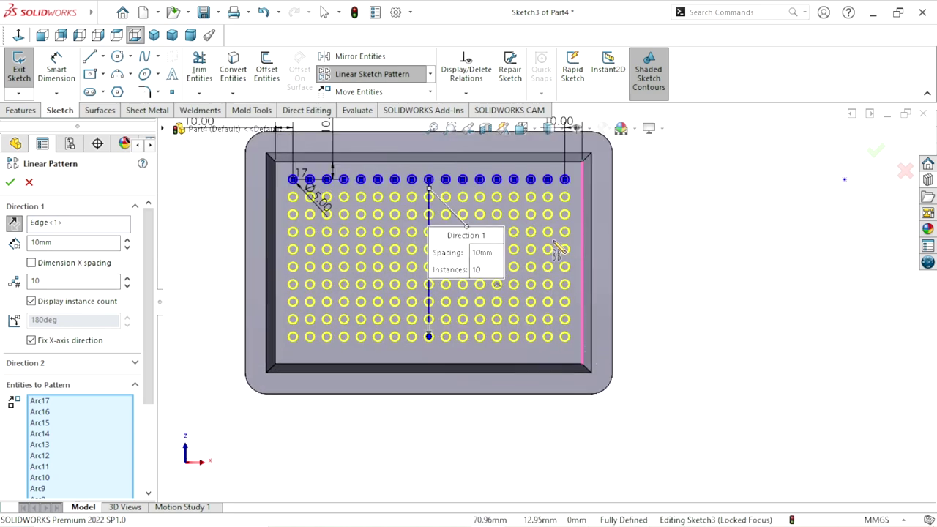
scroll(560, 250, down, 1)
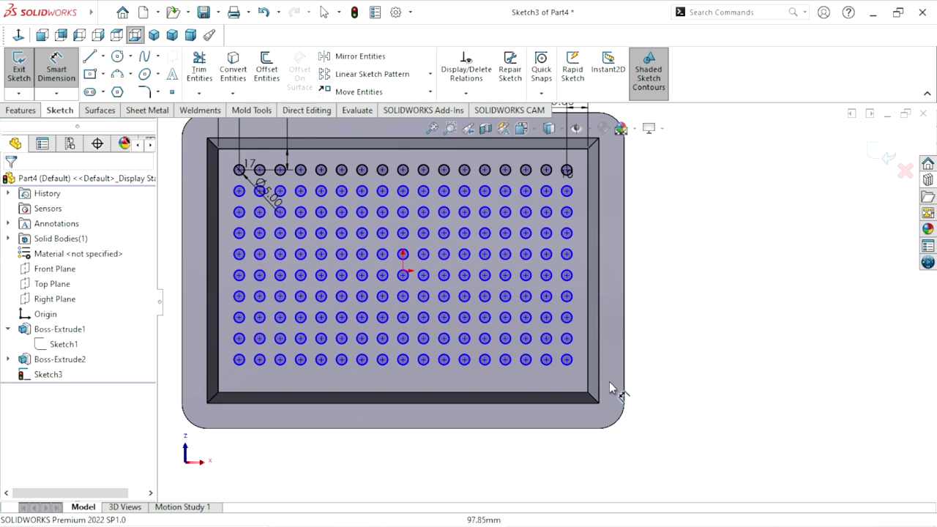
Dimension the bottom-right pin circle's centre 10 mm above the boss's lower inner edge.
scroll(619, 391, down, 2)
click(523, 329)
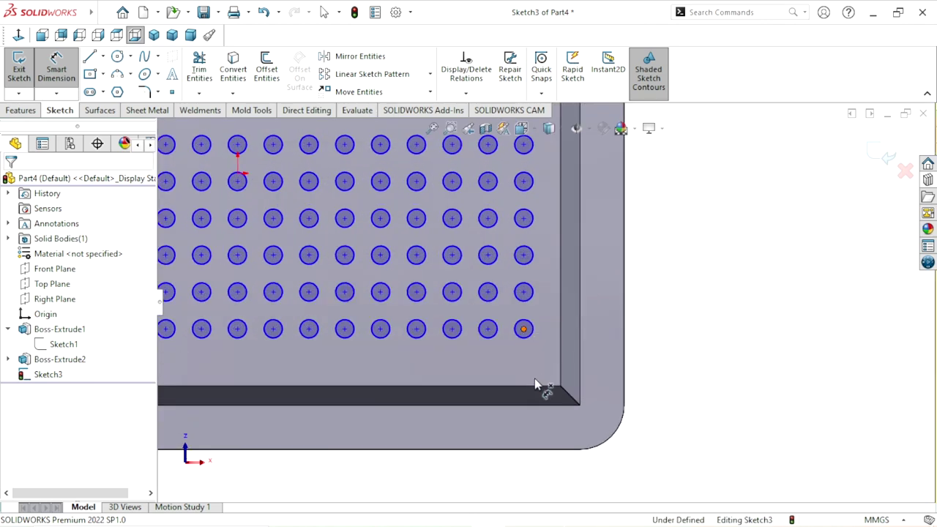
click(532, 387)
click(660, 349)
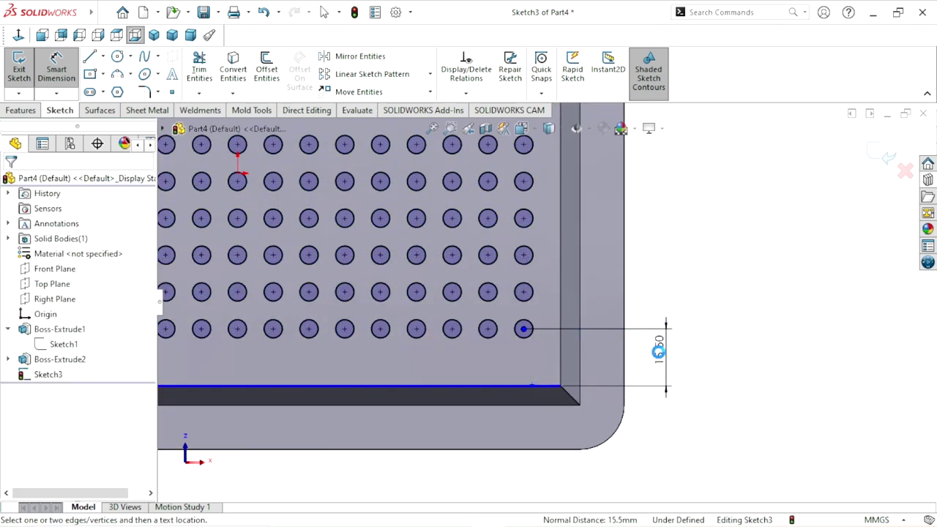
click(658, 352)
text(10)
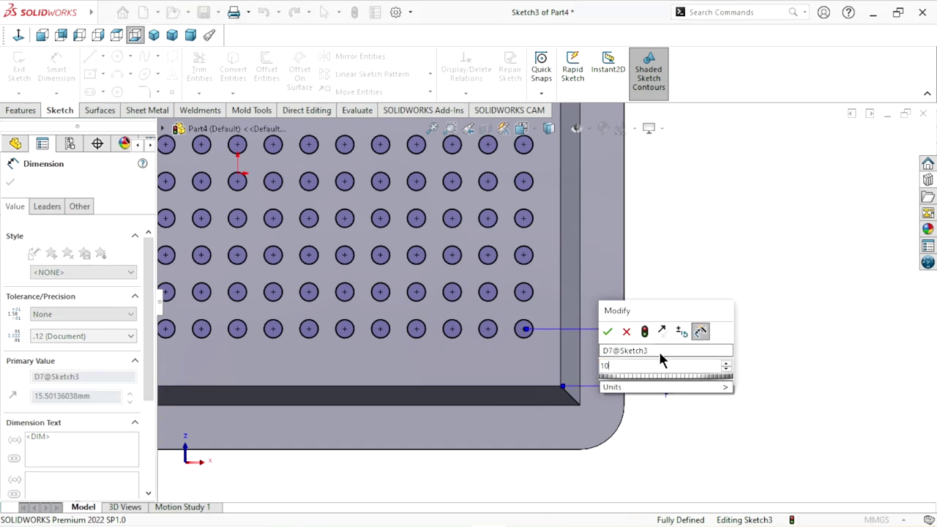
click(607, 333)
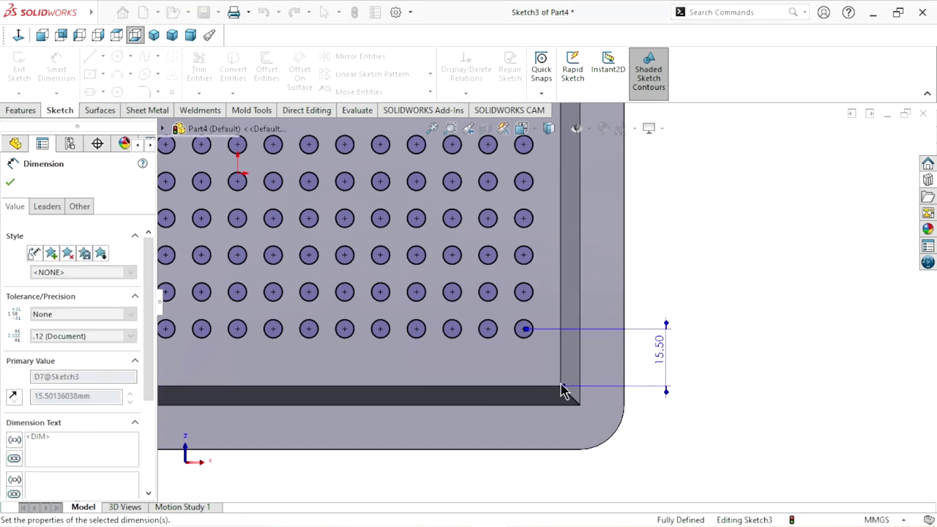
scroll(533, 392, up, 3)
scroll(513, 377, down, 2)
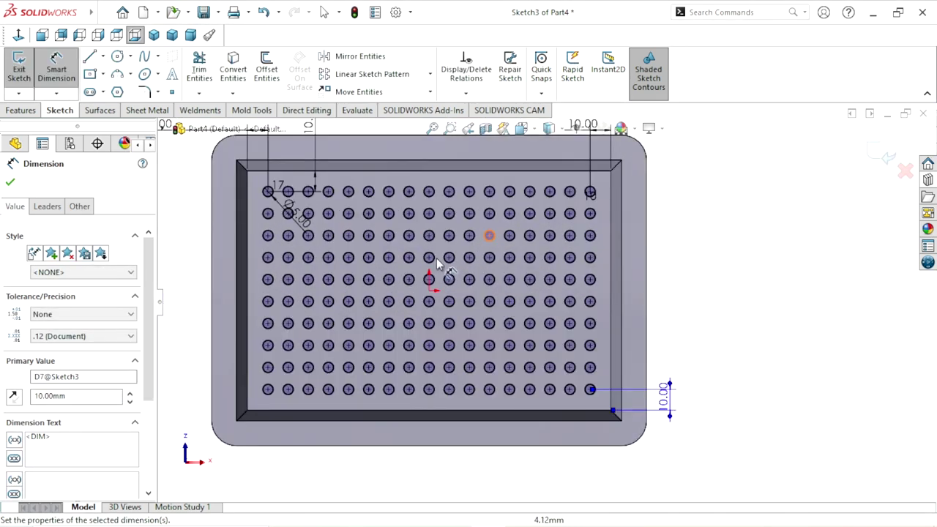
scroll(527, 376, up, 1)
scroll(566, 357, down, 1)
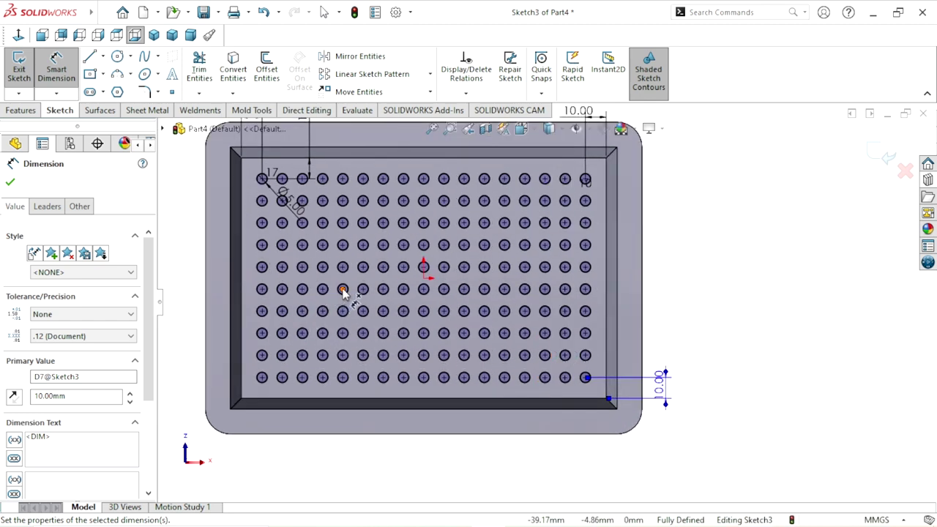
click(9, 182)
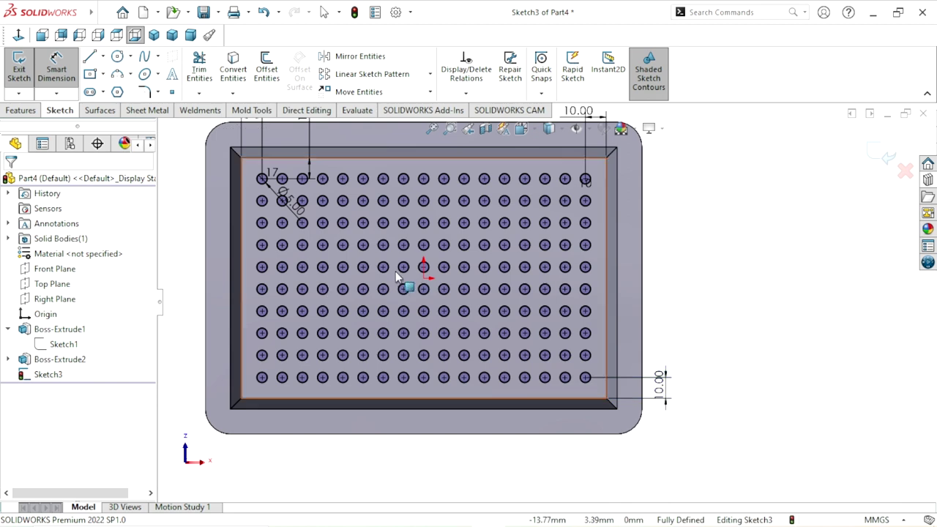
scroll(469, 271, up, 2)
scroll(538, 267, down, 1)
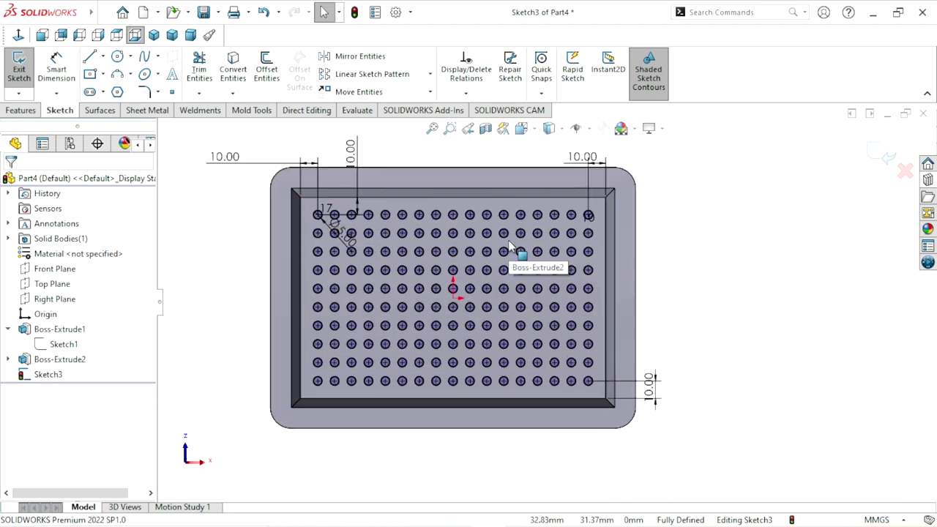
Extrude the 17 × 10 pin-circle grid 5 mm Blind into pins on the boss face.
click(35, 107)
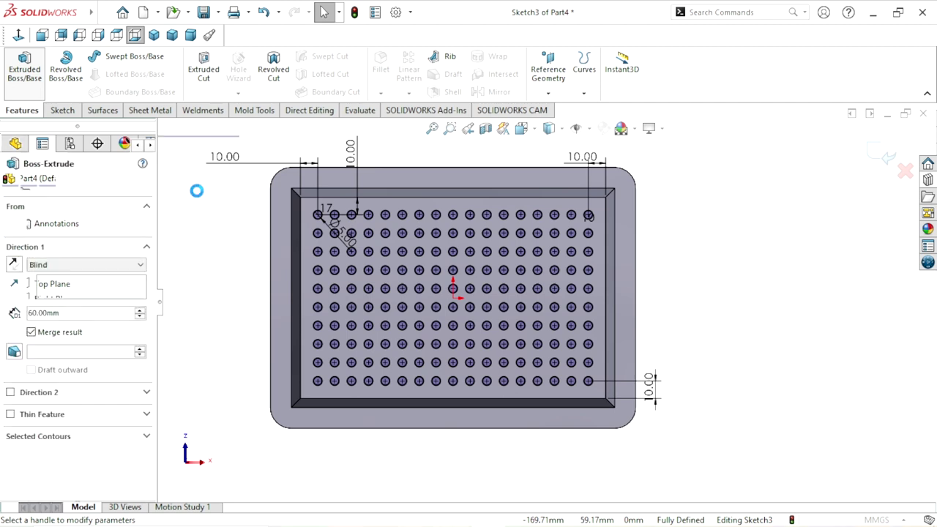
click(79, 312)
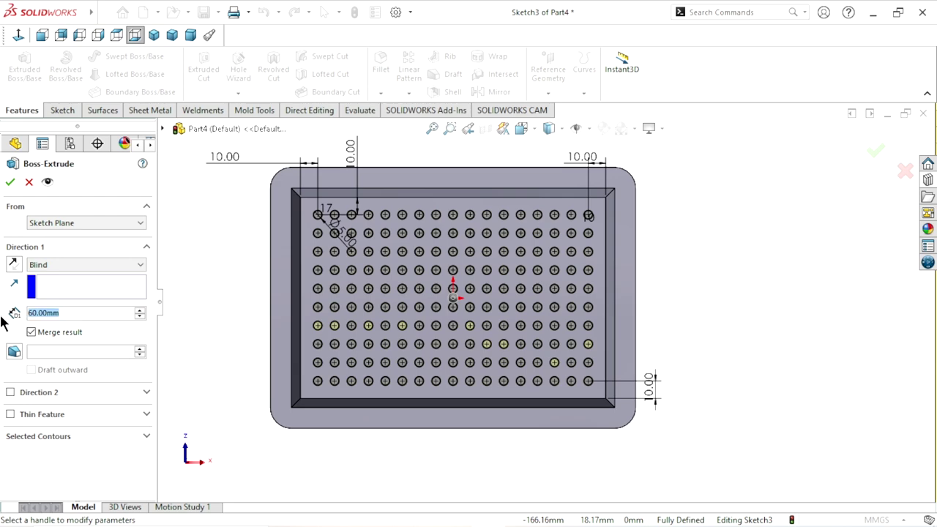
text(5)
key(Return)
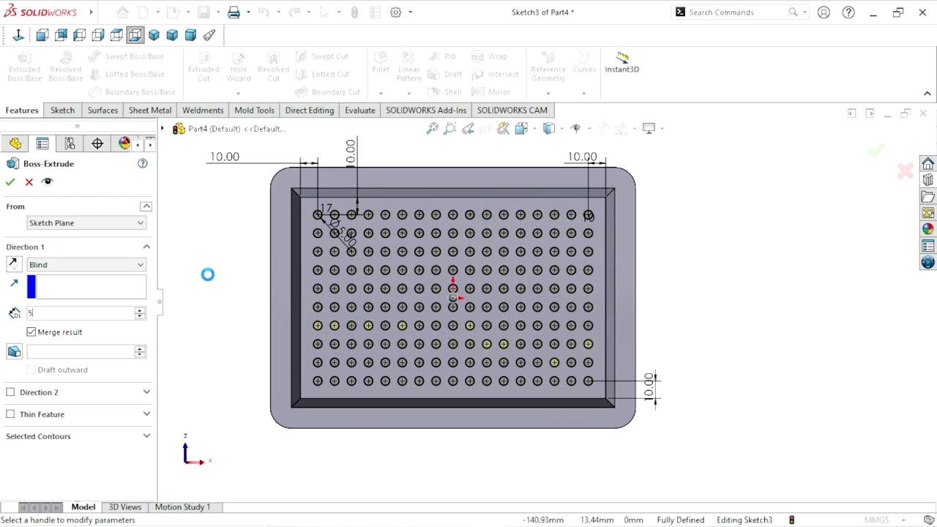
mouse_move(690, 255)
middle_down()
mouse_move(623, 320)
mouse_move(463, 378)
middle_up()
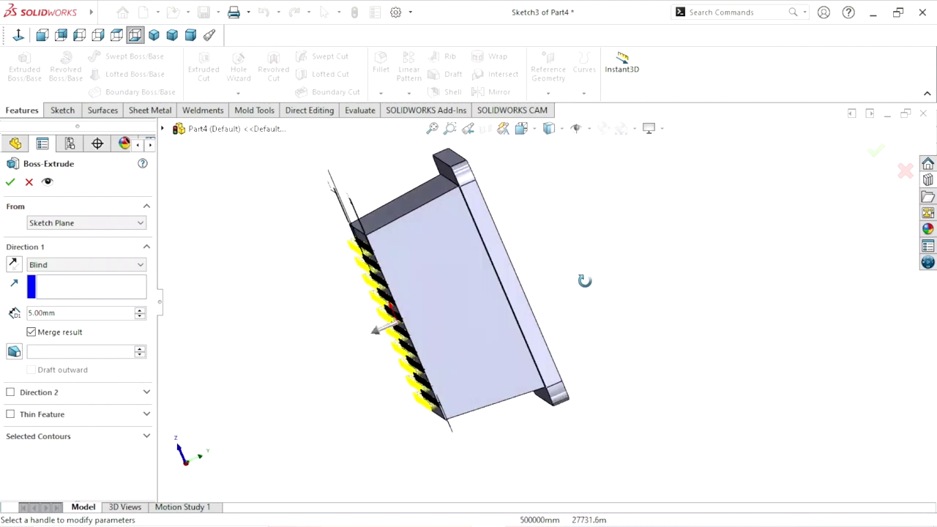
scroll(463, 379, down, 3)
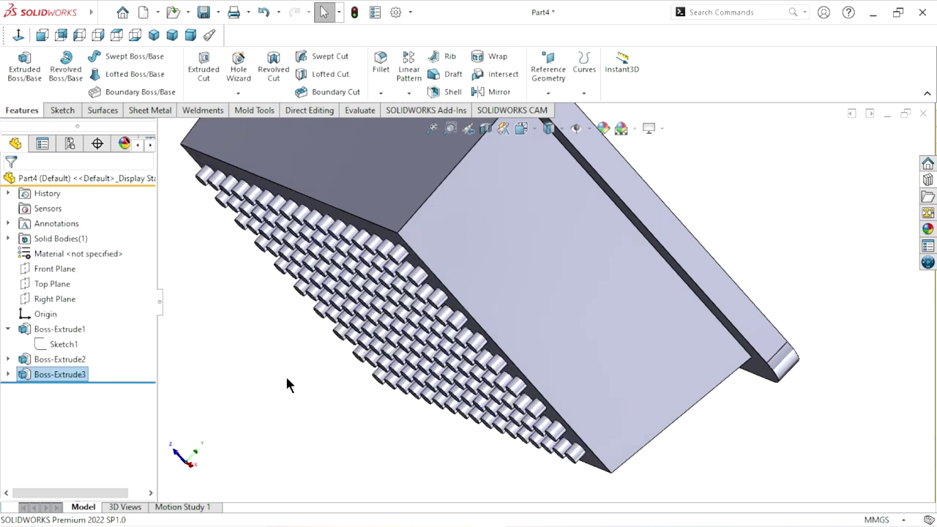
Orbit the part to inspect the newly extruded pin grid.
click(326, 403)
middle_drag(325, 404, 408, 374)
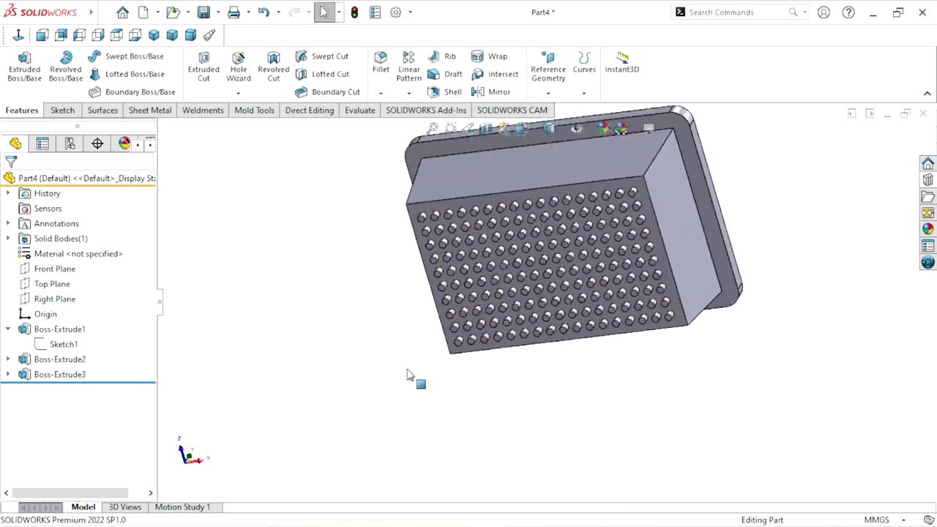
scroll(387, 370, down, 2)
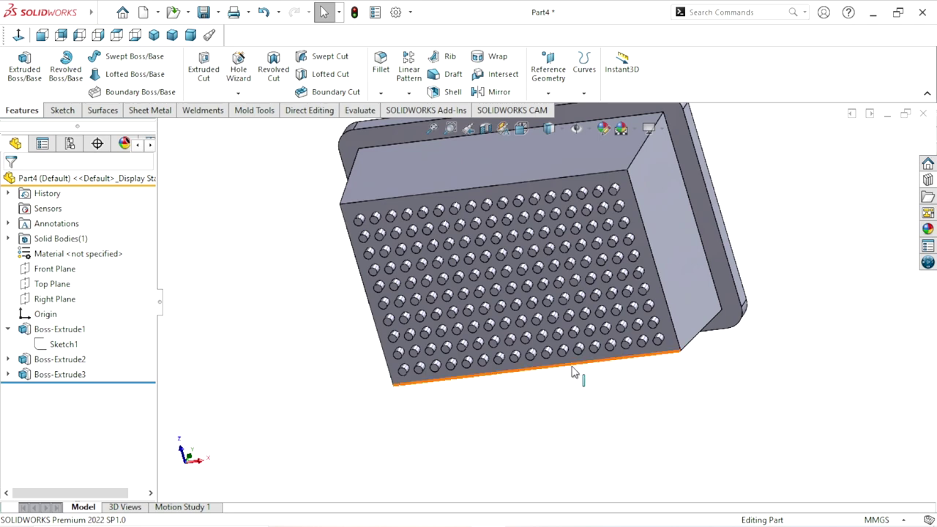
scroll(568, 371, up, 2)
mouse_move(565, 359)
middle_down()
mouse_move(575, 309)
mouse_move(594, 314)
middle_up()
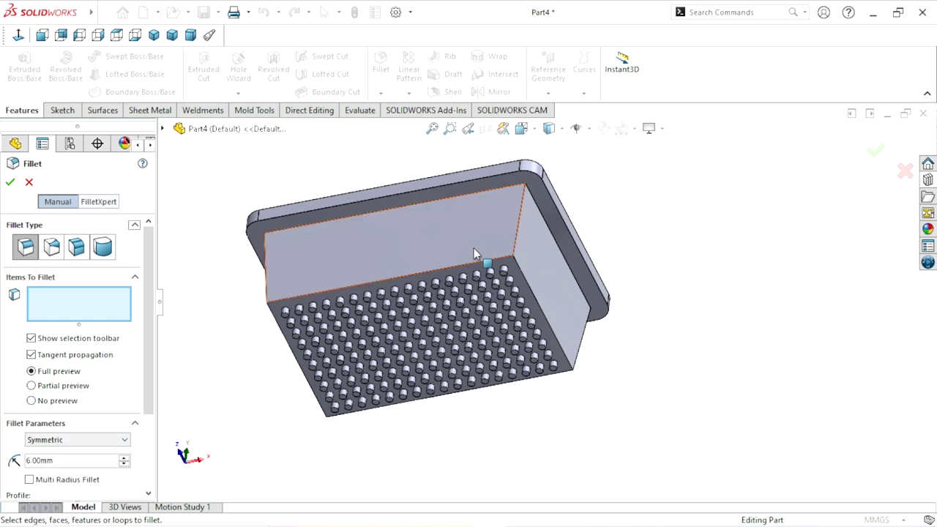
Select the boss's top rim loop and bottom-face loop for the 6 mm fillet.
scroll(463, 243, down, 2)
click(428, 192)
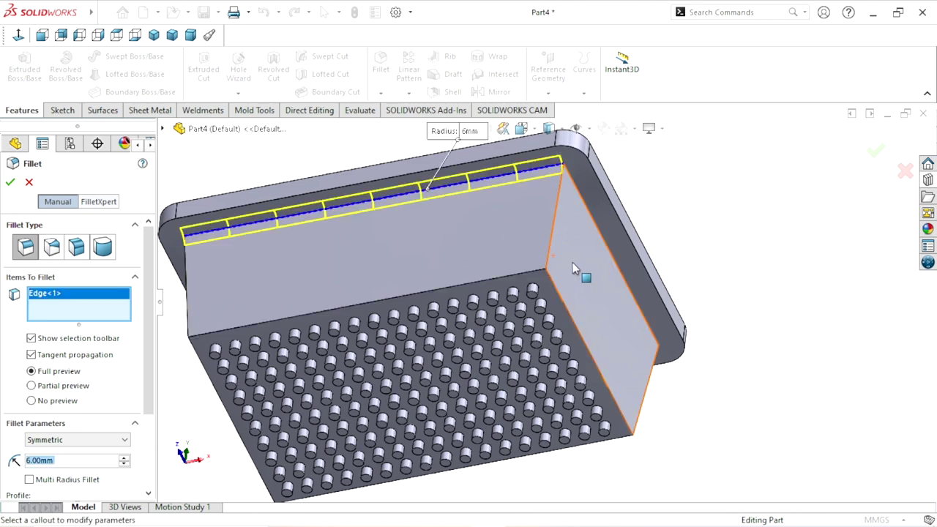
click(601, 236)
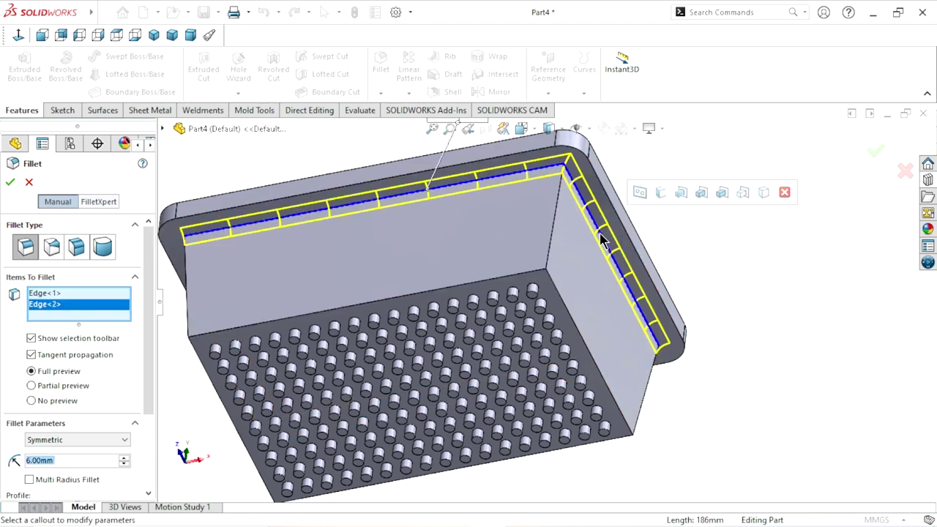
click(638, 193)
middle_drag(482, 367, 490, 274)
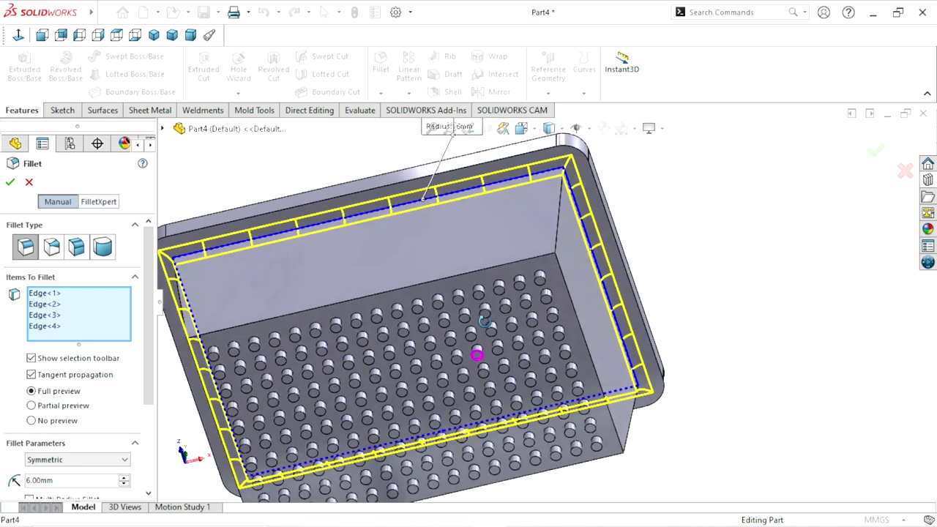
click(489, 269)
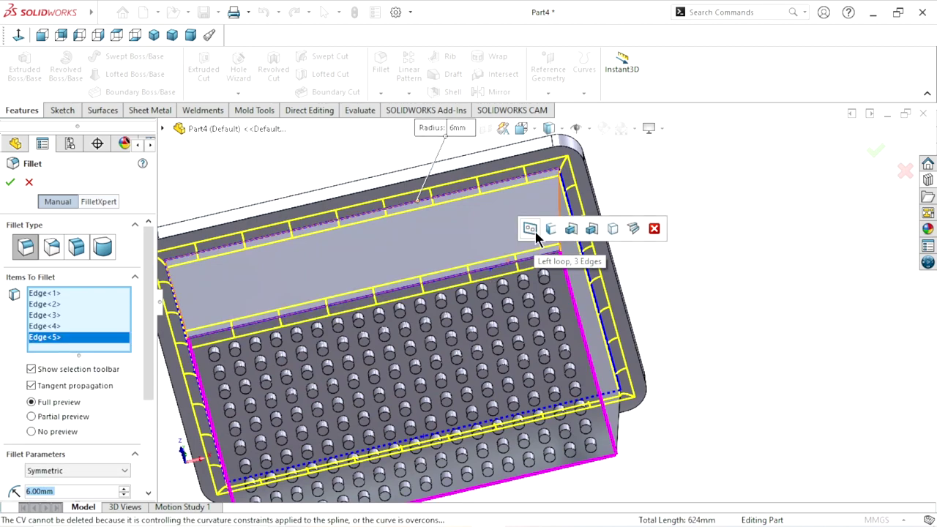
click(531, 230)
Add the boss's vertical corner edges and apply the 6 mm fillet.
mouse_move(681, 254)
middle_down()
mouse_move(573, 329)
mouse_move(537, 327)
middle_up()
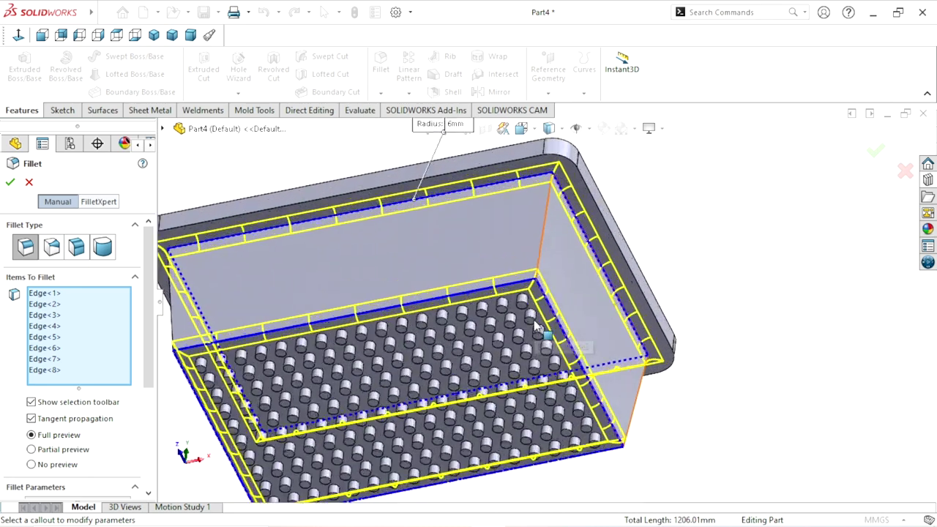
click(543, 247)
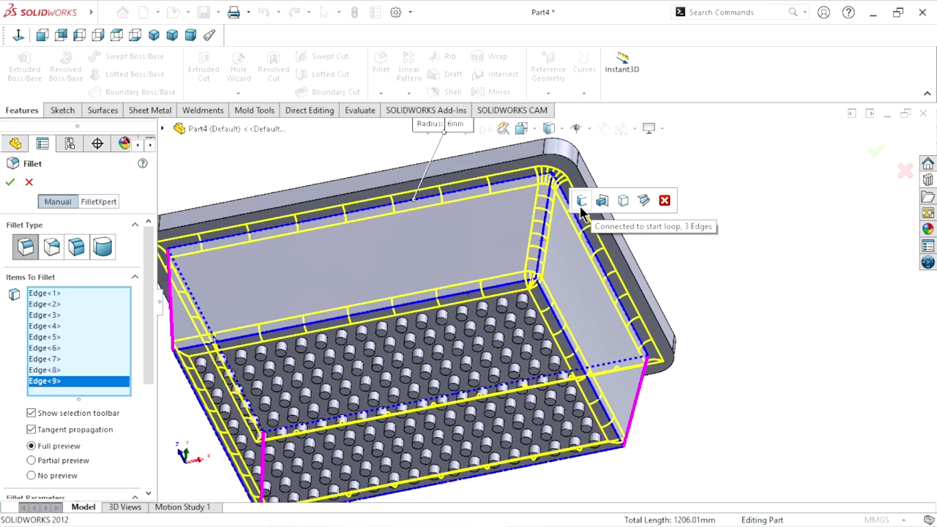
click(581, 201)
scroll(510, 320, up, 3)
mouse_move(510, 319)
middle_down()
mouse_move(562, 321)
mouse_move(592, 203)
mouse_move(514, 331)
mouse_move(339, 337)
middle_up()
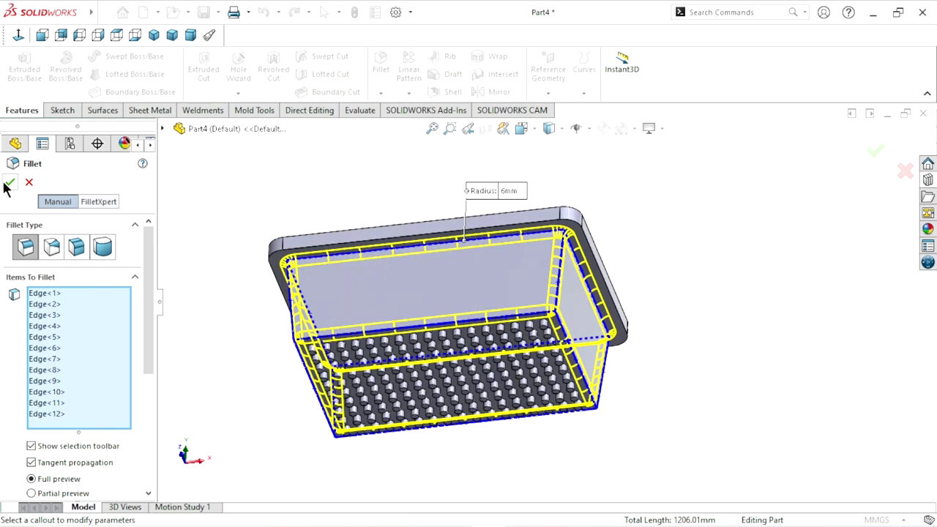
key(Return)
mouse_move(560, 322)
middle_down()
mouse_move(562, 204)
mouse_move(596, 217)
mouse_move(537, 278)
mouse_move(573, 385)
mouse_move(651, 364)
mouse_move(700, 263)
mouse_move(725, 312)
mouse_move(633, 402)
mouse_move(552, 422)
mouse_move(483, 341)
mouse_move(502, 293)
mouse_move(638, 300)
mouse_move(602, 286)
mouse_move(607, 383)
mouse_move(487, 385)
middle_up()
scroll(521, 320, up, 5)
scroll(522, 320, down, 5)
mouse_move(522, 320)
middle_down()
mouse_move(669, 303)
mouse_move(644, 243)
mouse_move(768, 261)
mouse_move(644, 335)
mouse_move(695, 190)
mouse_move(654, 315)
mouse_move(717, 305)
mouse_move(725, 388)
mouse_move(720, 350)
middle_up()
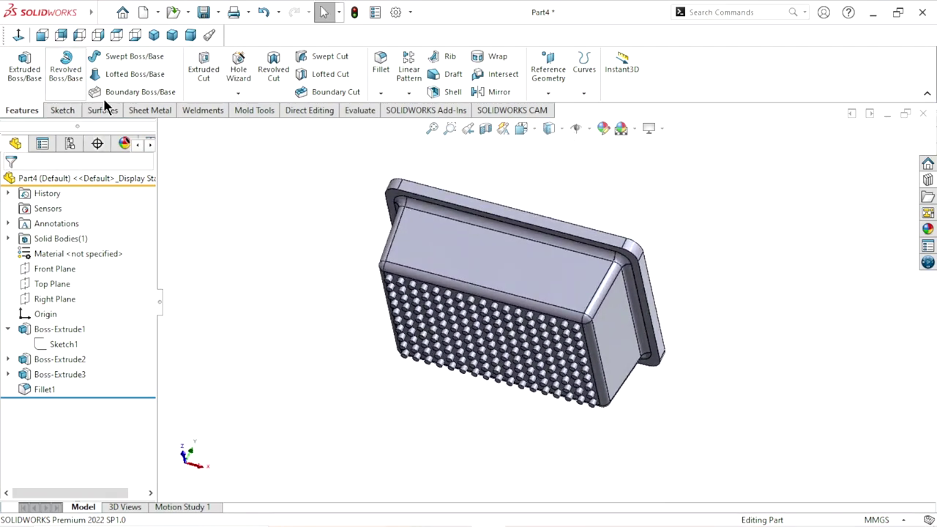
Start a Forming Tool from the Sheet Metal tools with the flange rim face as stopping face.
click(145, 111)
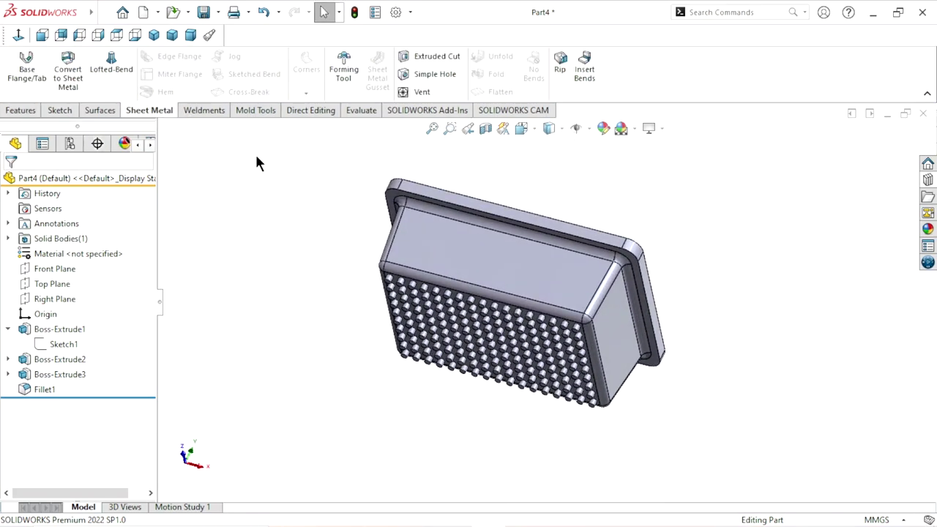
click(347, 76)
scroll(586, 273, down, 4)
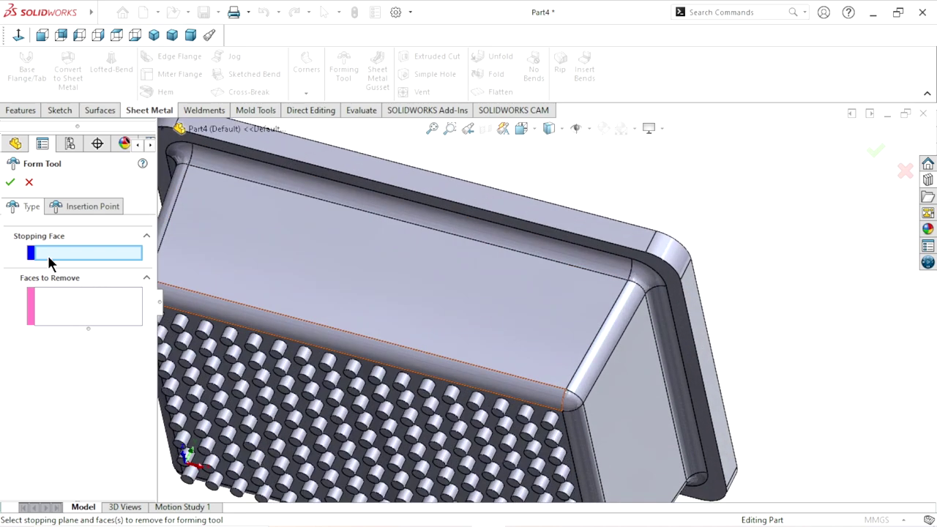
click(469, 217)
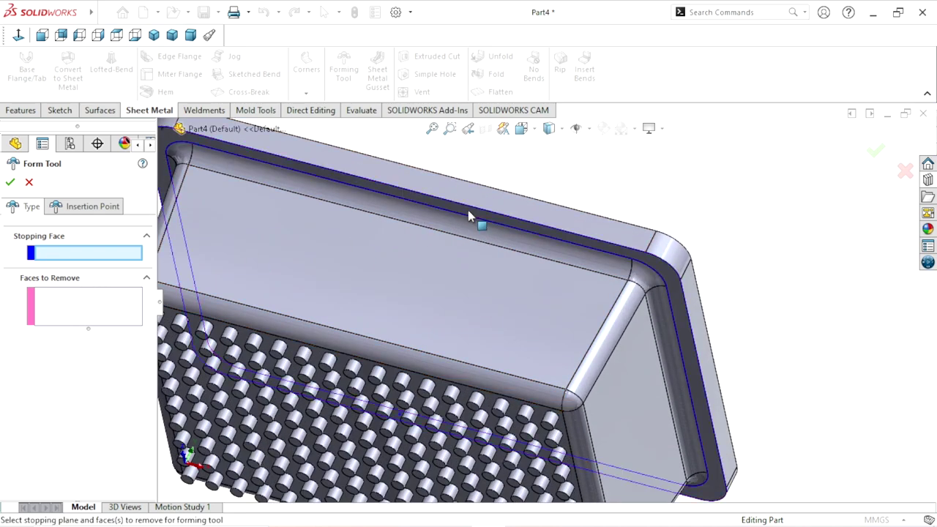
scroll(467, 210, up, 3)
scroll(451, 268, up, 3)
middle_drag(468, 344, 473, 297)
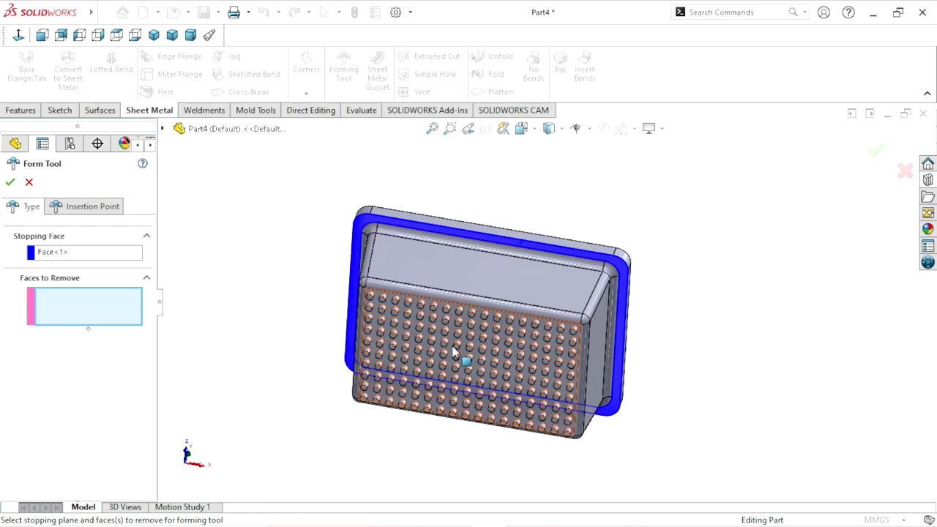
scroll(475, 343, down, 3)
scroll(410, 263, down, 2)
scroll(344, 250, down, 2)
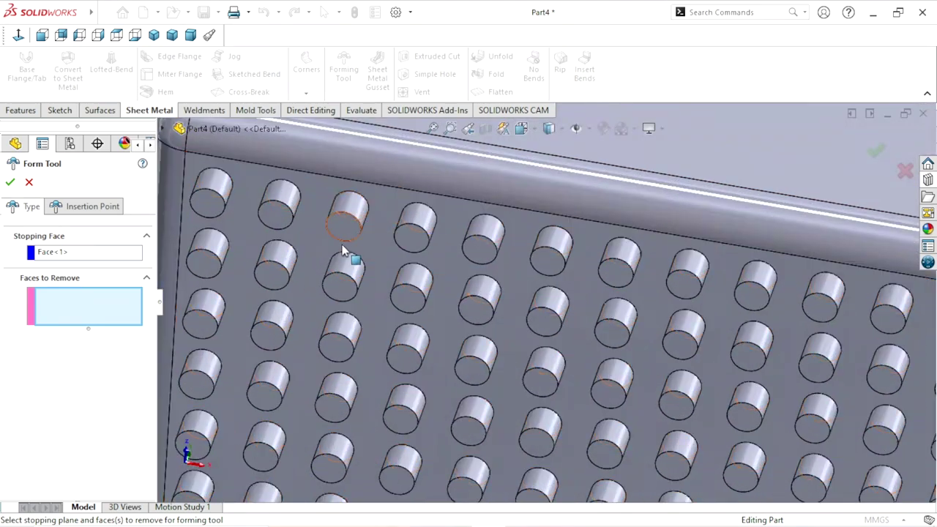
Add the first top-row pins to Faces to Remove, deselecting the plate face picked by mistake.
click(273, 203)
click(282, 209)
click(212, 196)
click(196, 207)
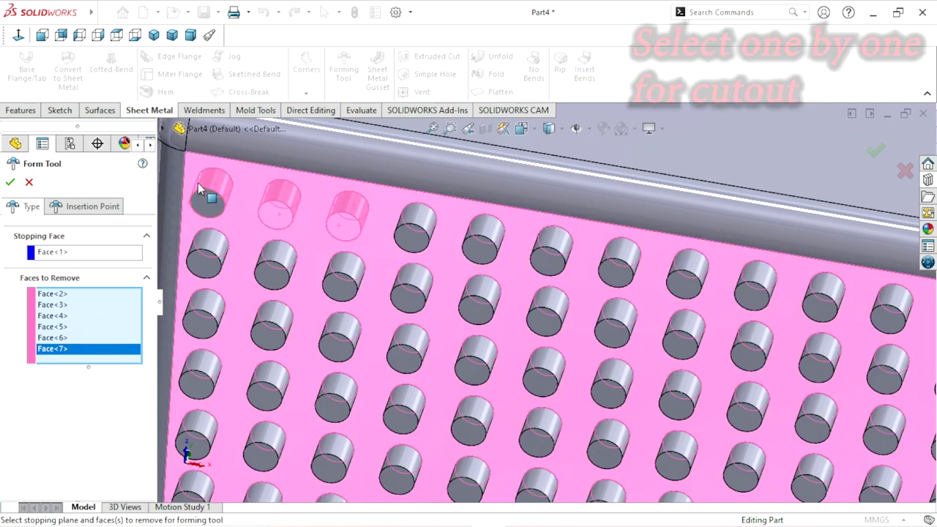
click(195, 182)
click(208, 194)
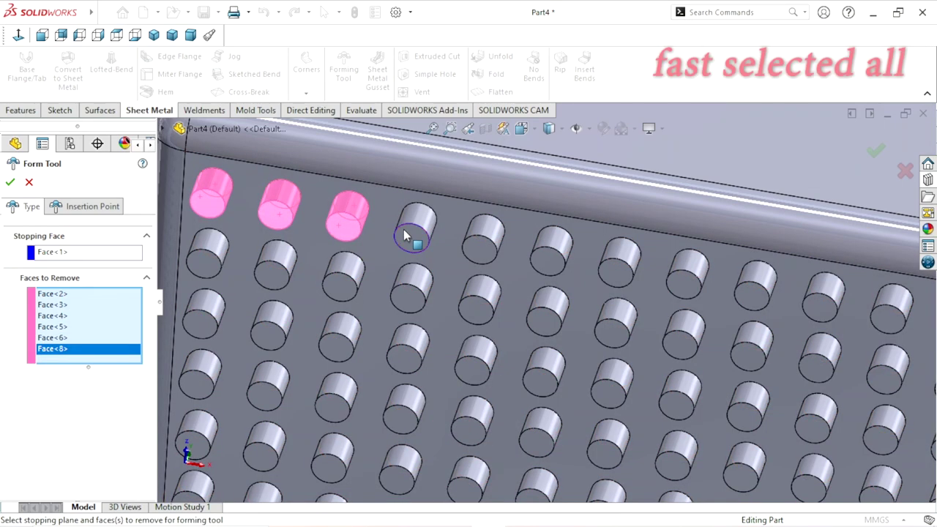
Add the remaining top-row pins, through the last one, to Faces to Remove.
click(413, 220)
click(411, 237)
click(483, 234)
click(482, 249)
click(552, 248)
click(621, 259)
click(686, 269)
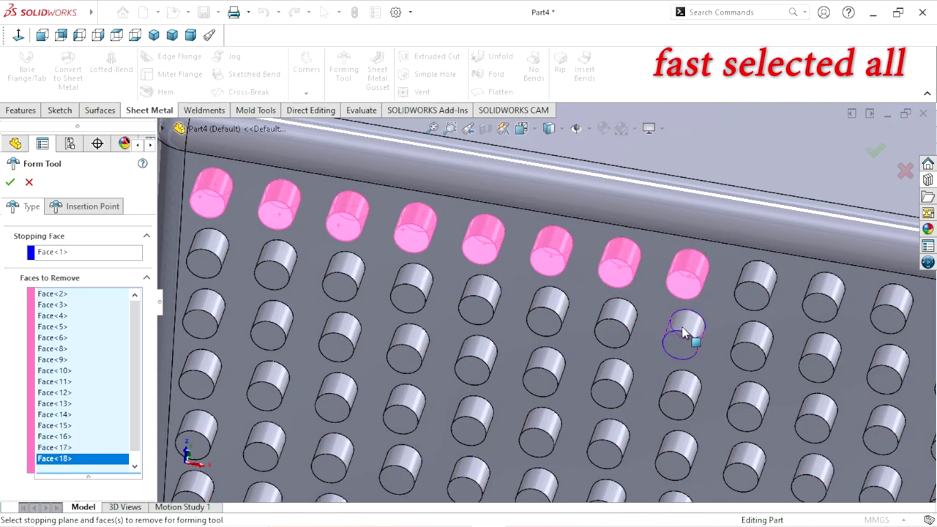
Add the second-row pins, right to left, to Faces to Remove.
click(683, 333)
click(615, 322)
click(548, 311)
click(479, 292)
click(479, 307)
click(413, 282)
click(342, 275)
click(274, 267)
click(207, 258)
Add the pins in columns 9 and 10 plus neighbouring pins to the removal list.
click(736, 270)
click(730, 333)
click(805, 282)
scroll(855, 382, up, 3)
scroll(855, 382, down, 3)
click(607, 206)
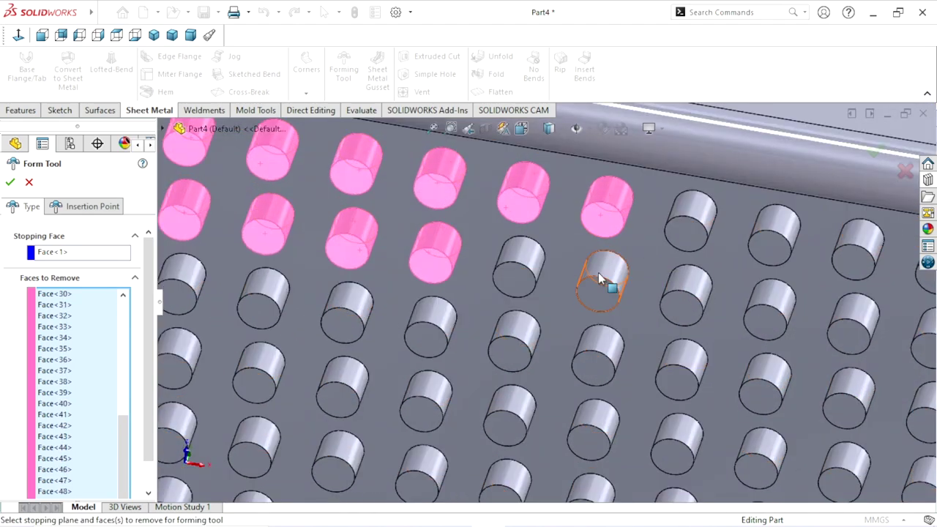
click(601, 281)
click(523, 269)
click(690, 219)
click(686, 293)
click(783, 244)
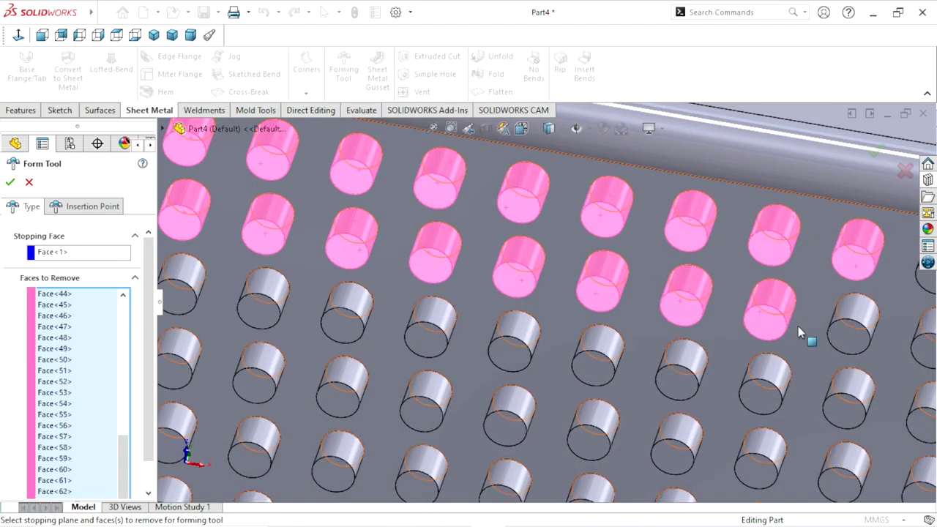
Rotate toward the box corner and add the pins around it to Faces to Remove.
middle_drag(805, 330, 674, 257)
click(673, 248)
click(673, 329)
click(585, 315)
scroll(591, 349, down, 2)
click(590, 308)
click(490, 289)
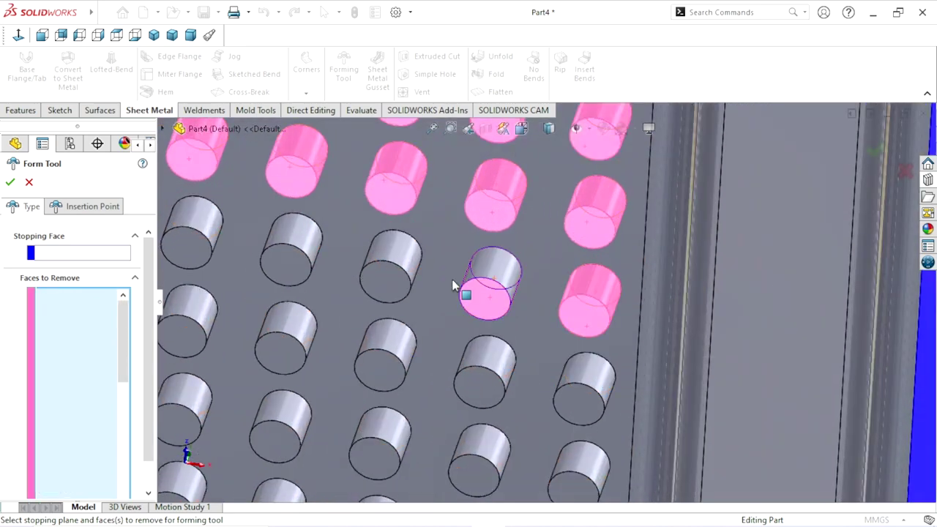
click(391, 268)
click(292, 252)
click(285, 340)
click(384, 359)
click(513, 372)
Add further pins across the middle of the grid, including a column's top pin.
scroll(527, 395, up, 2)
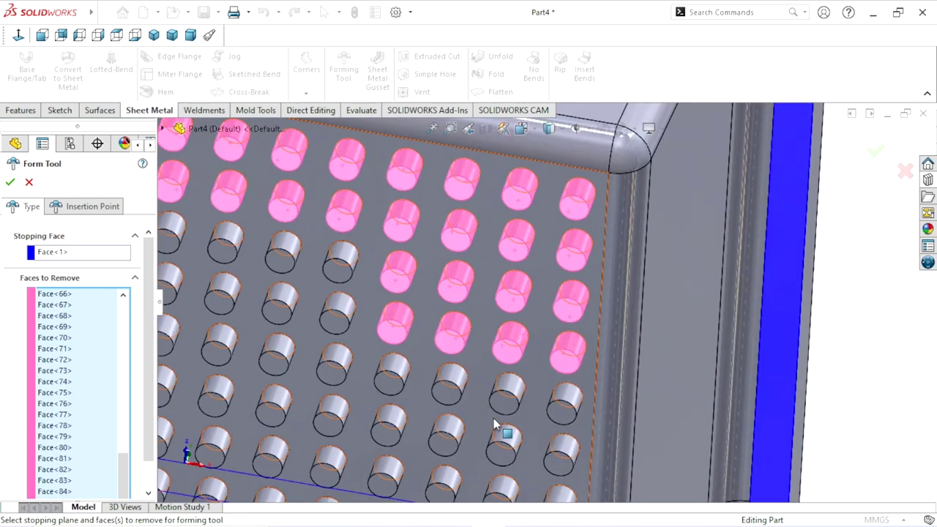
scroll(493, 417, down, 2)
click(633, 370)
click(527, 351)
click(520, 442)
click(622, 447)
click(421, 428)
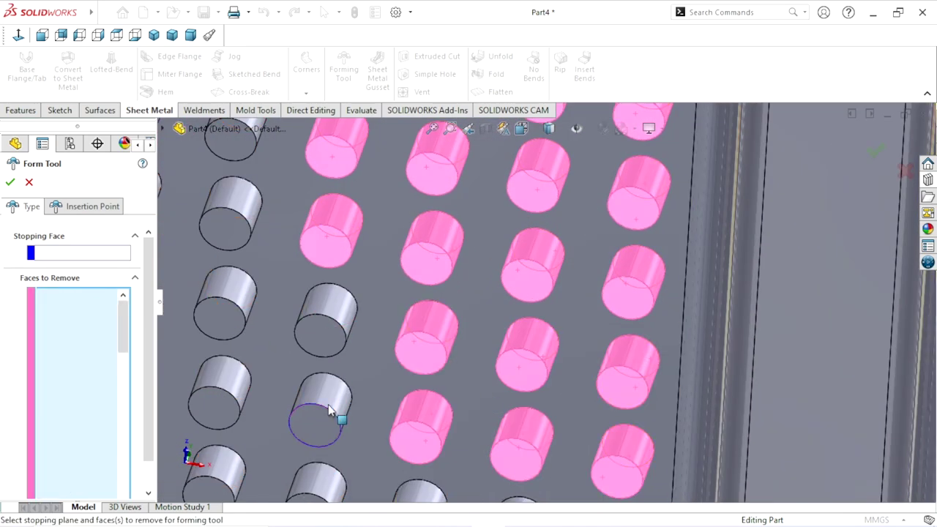
click(322, 410)
scroll(456, 386, up, 2)
scroll(446, 212, down, 2)
click(451, 187)
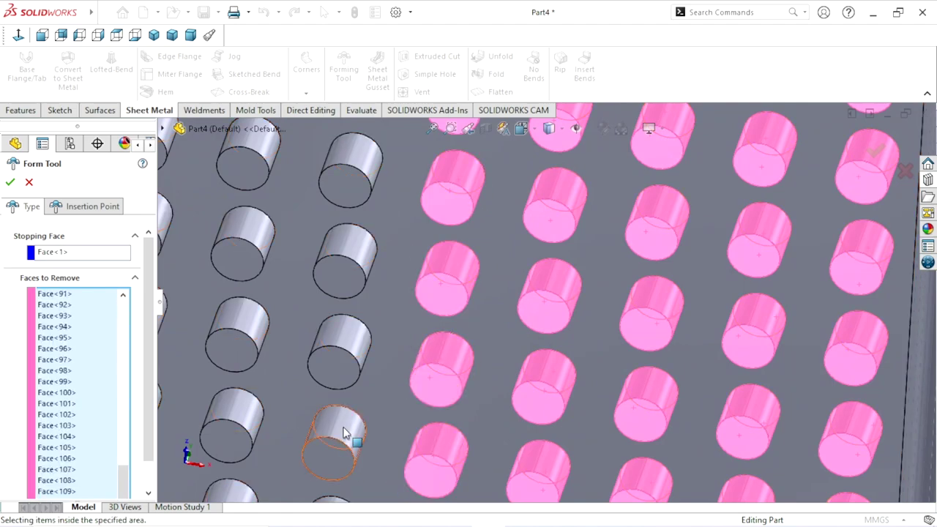
click(365, 165)
scroll(351, 219, down, 2)
click(293, 230)
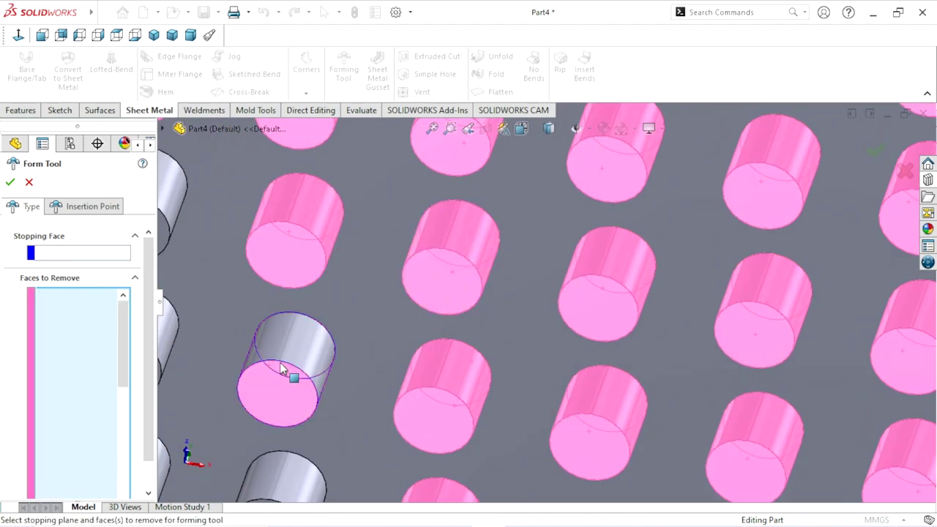
scroll(286, 369, up, 2)
click(259, 329)
scroll(330, 322, down, 2)
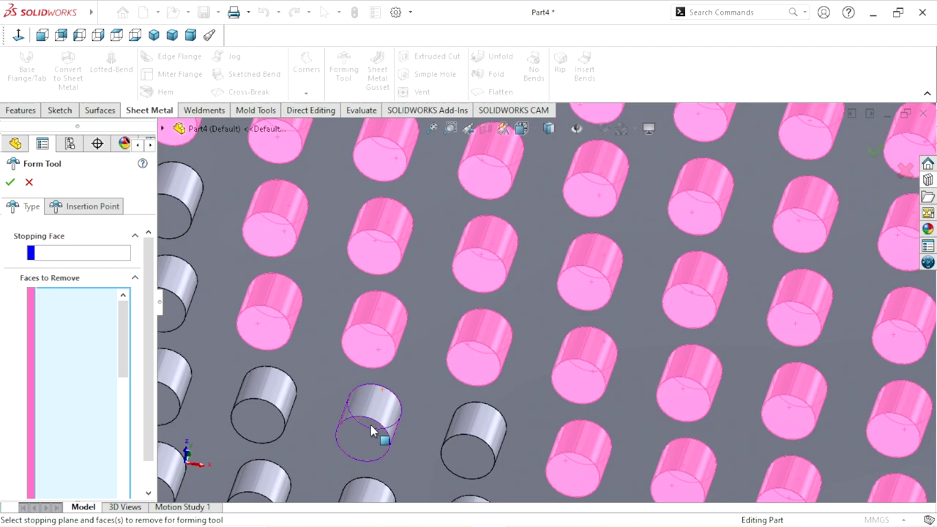
scroll(439, 418, up, 2)
scroll(380, 220, down, 2)
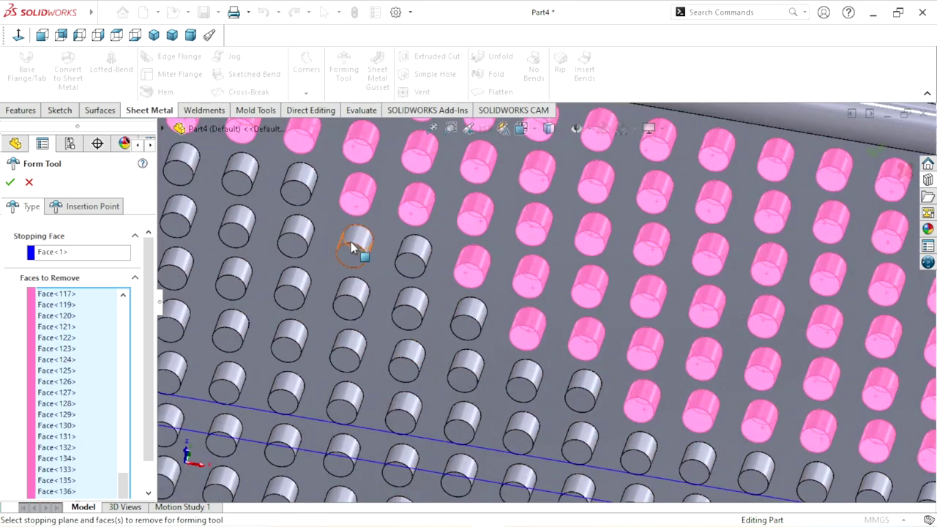
Add the top-left pins and the row below them to Faces to Remove.
click(183, 216)
click(181, 164)
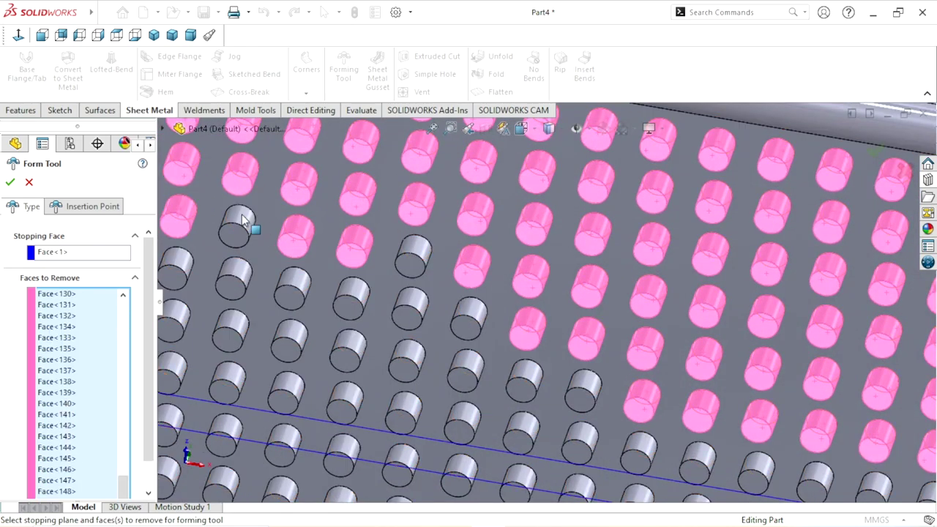
click(295, 292)
click(350, 307)
click(404, 322)
click(465, 331)
click(413, 256)
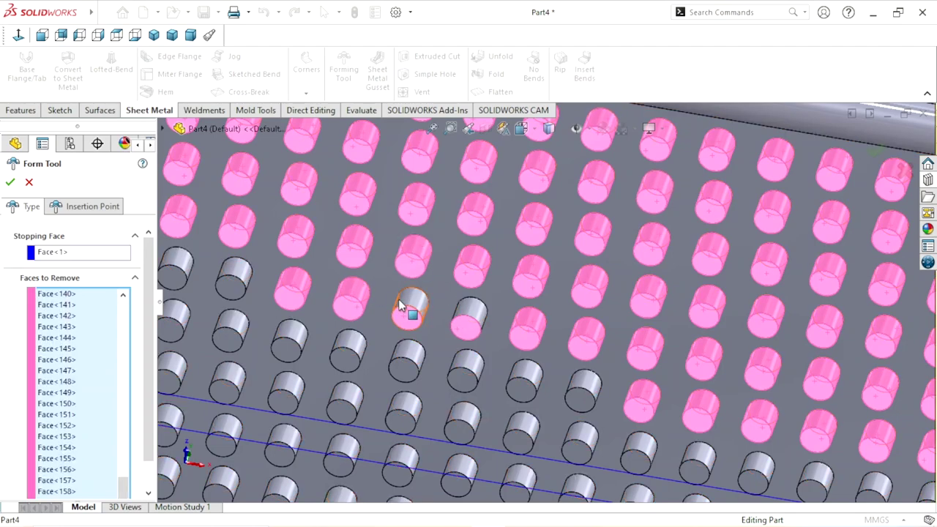
scroll(347, 313, up, 2)
scroll(347, 313, down, 5)
Pick two more rows of pins back and forth across the grid for removal.
click(315, 179)
click(424, 198)
click(533, 220)
click(527, 315)
click(417, 296)
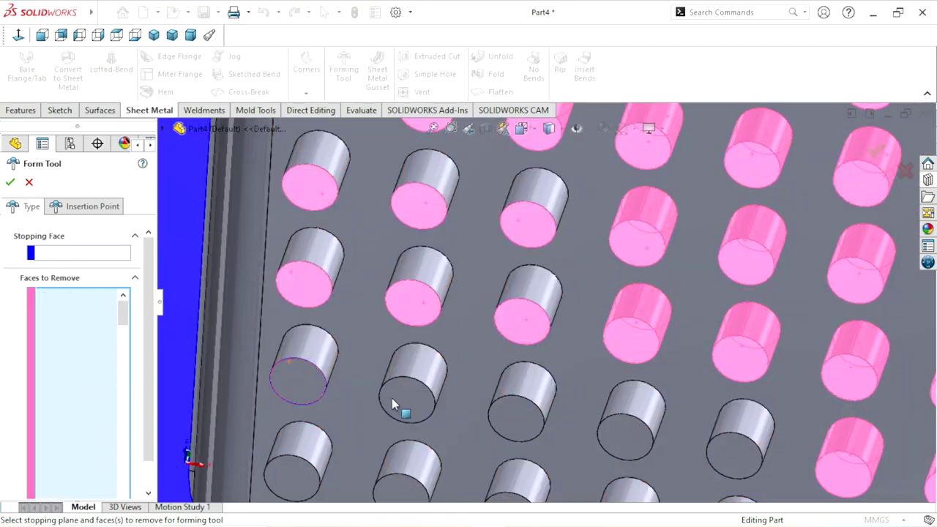
click(527, 308)
click(533, 212)
click(424, 191)
click(315, 176)
click(307, 271)
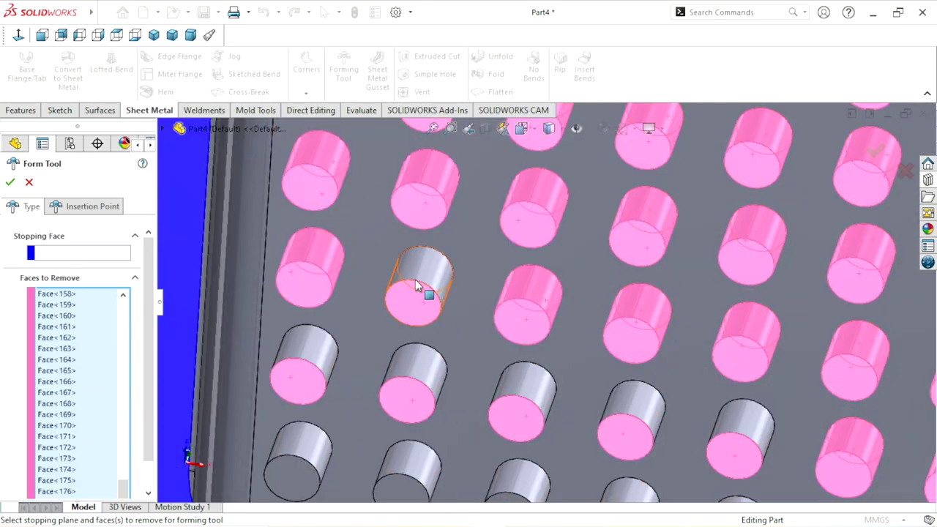
click(630, 413)
Add the fourth-row pins, deselecting the plate face picked by mistake.
scroll(618, 474, up, 2)
click(371, 359)
click(446, 370)
click(521, 382)
click(667, 406)
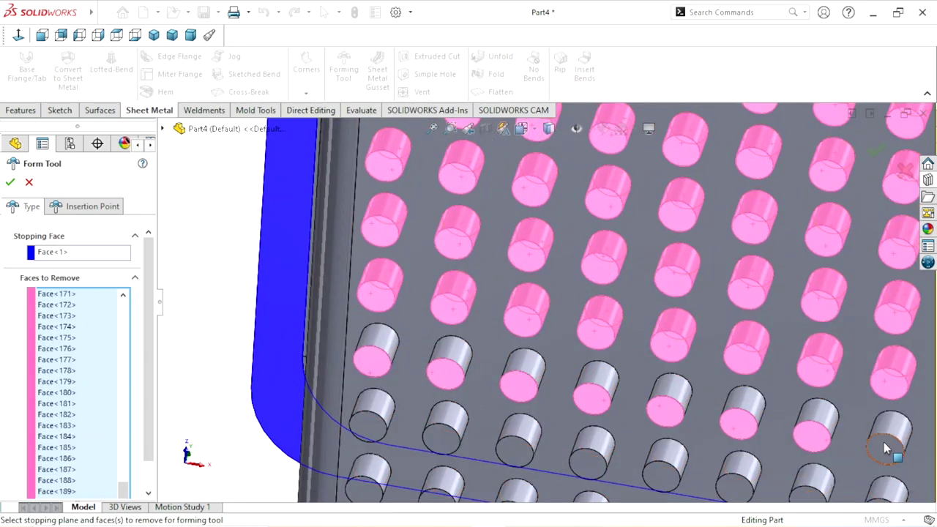
click(887, 431)
click(743, 406)
click(667, 402)
click(596, 392)
click(523, 379)
click(448, 366)
click(476, 410)
scroll(378, 373, down, 1)
Add the next row and the bottom-row pins to Faces to Remove.
click(377, 370)
click(465, 384)
click(556, 401)
click(644, 413)
click(732, 439)
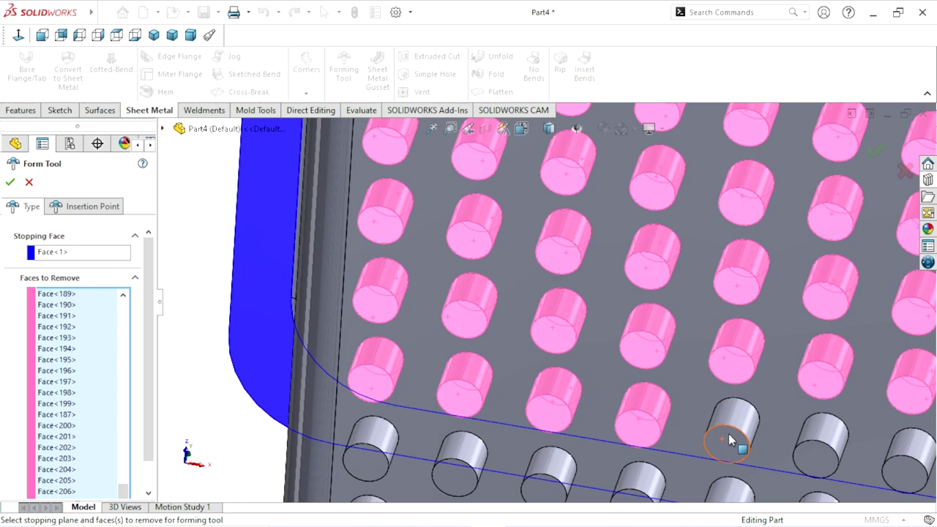
click(821, 450)
click(907, 457)
scroll(907, 457, up, 2)
scroll(468, 256, down, 2)
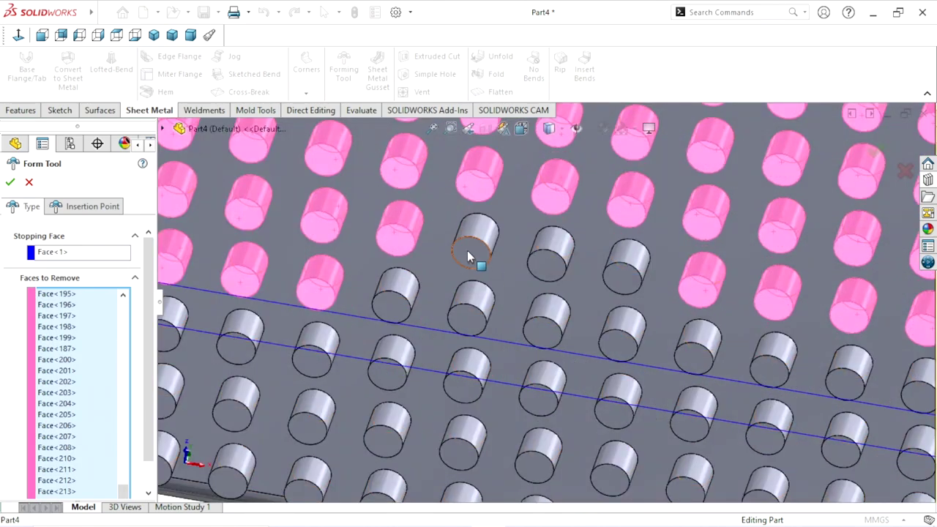
Add the last lower-row pins, bringing the removal list to Face<255>.
click(541, 322)
click(619, 342)
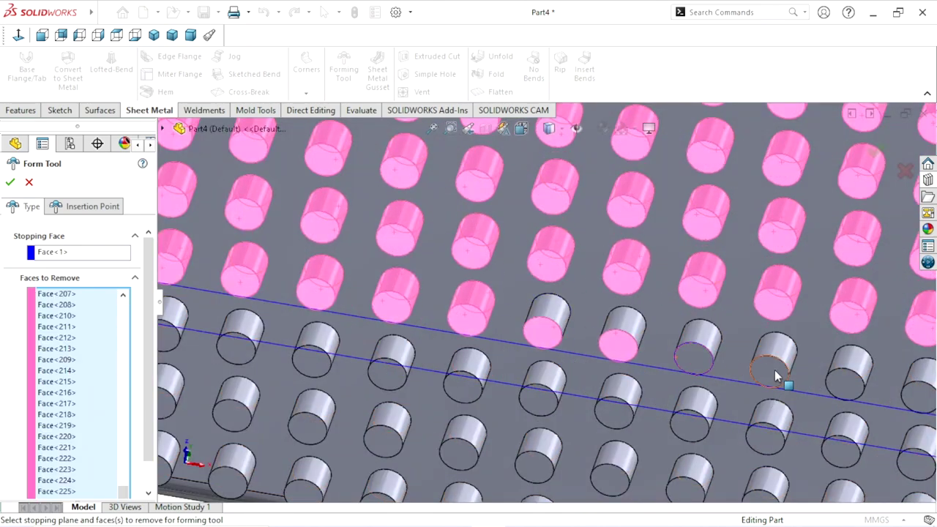
click(308, 362)
click(390, 373)
click(541, 399)
click(616, 412)
click(691, 424)
click(766, 438)
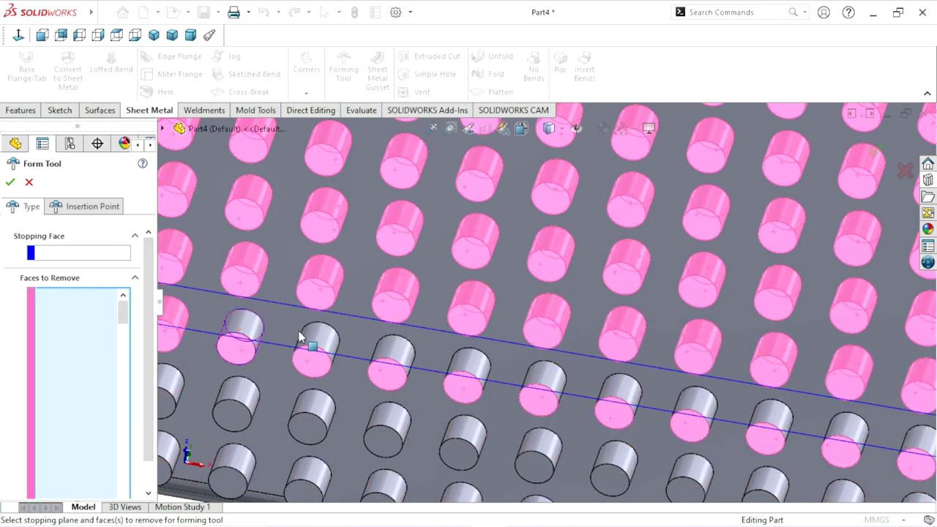
click(692, 408)
ctrl+middle_drag(848, 369, 838, 318)
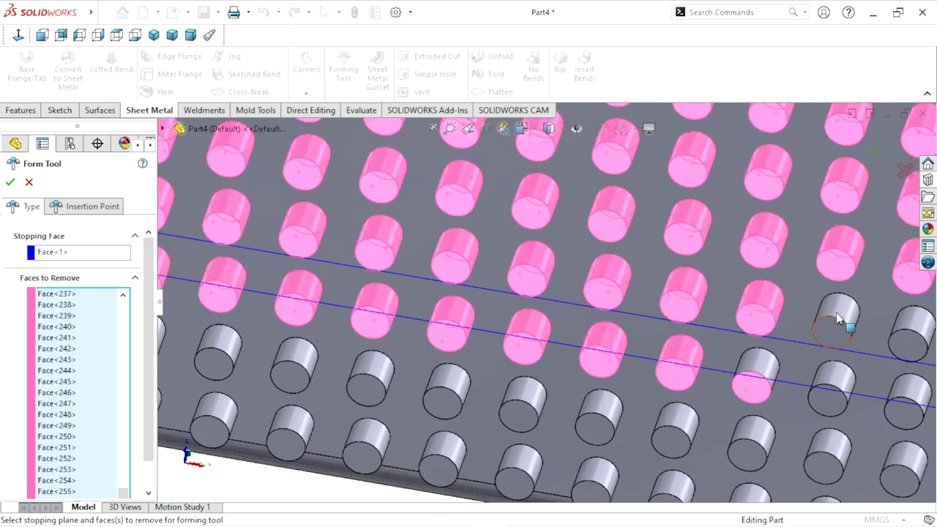
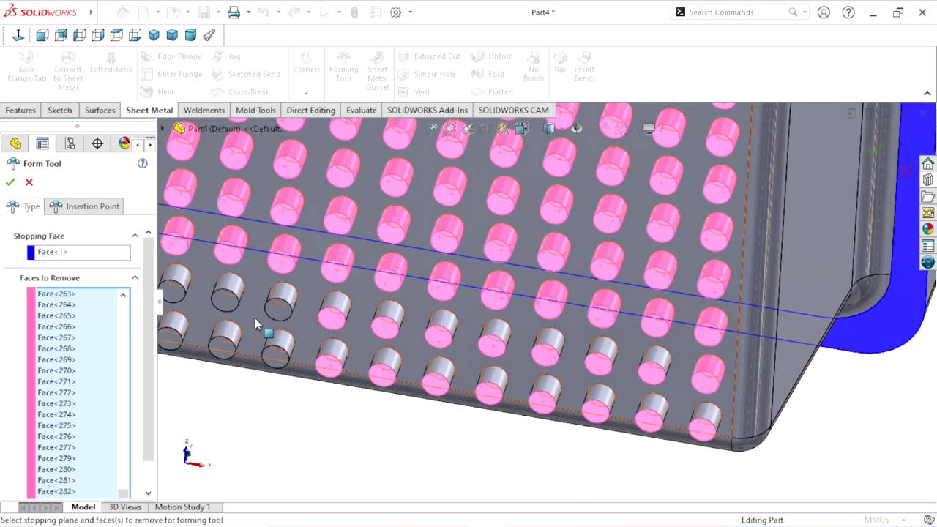
Add the left-edge, upper-row and first bottom-row cylinder faces to Faces to Remove.
scroll(265, 401, down, 4)
scroll(292, 366, up, 4)
scroll(315, 333, down, 3)
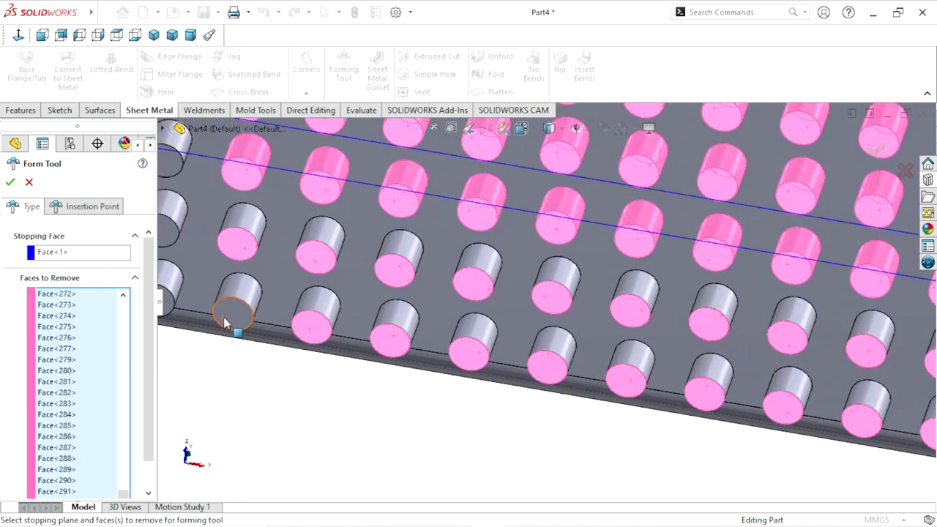
middle_drag(315, 256, 267, 172)
middle_drag(260, 307, 233, 214)
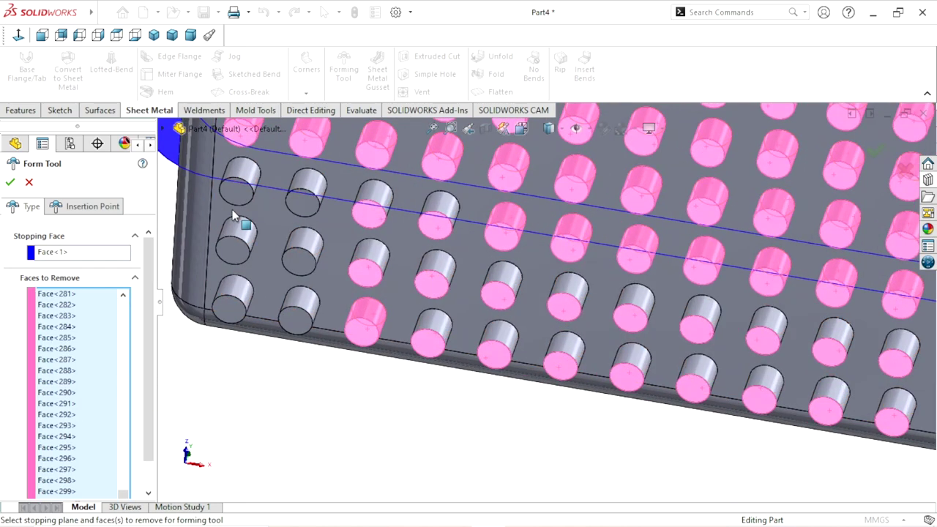
click(236, 251)
click(232, 300)
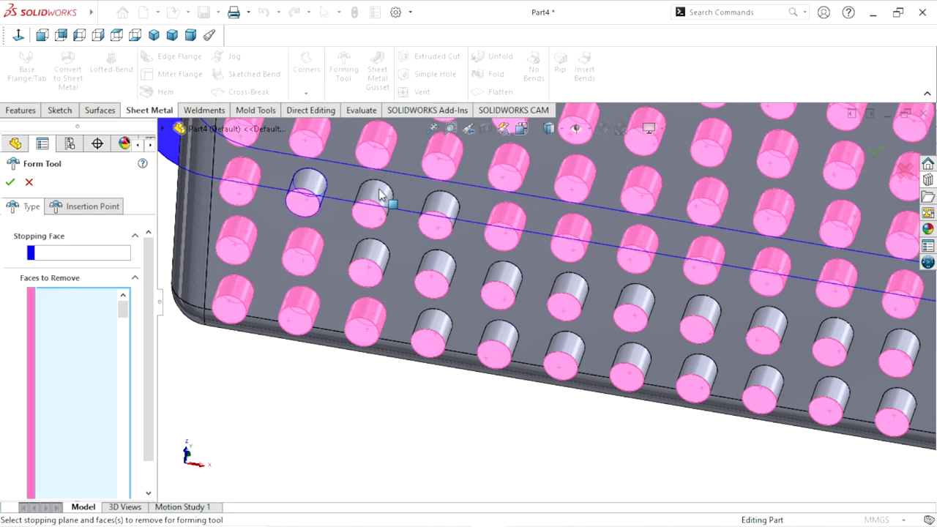
click(306, 194)
click(439, 212)
click(369, 264)
click(567, 293)
click(699, 315)
click(764, 325)
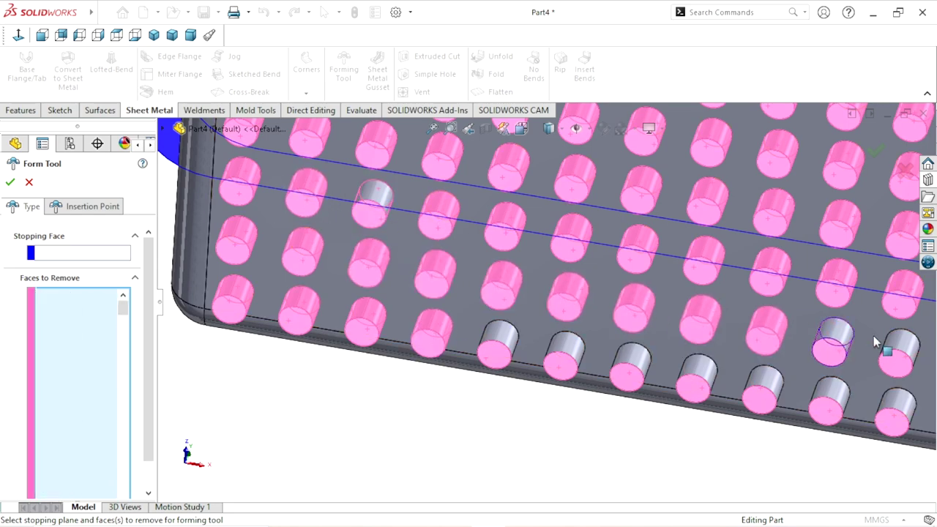
click(894, 411)
click(829, 399)
click(696, 380)
click(631, 366)
Add the middle-row and remaining bottom-row cylinder faces to Faces to Remove.
scroll(698, 346, up, 3)
scroll(543, 246, down, 5)
click(543, 246)
click(618, 252)
click(699, 270)
click(782, 285)
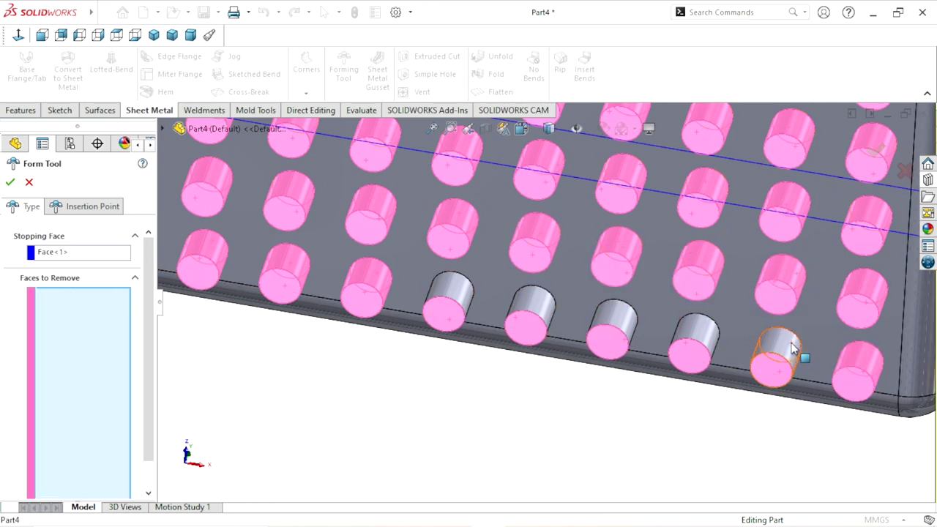
click(702, 338)
click(621, 323)
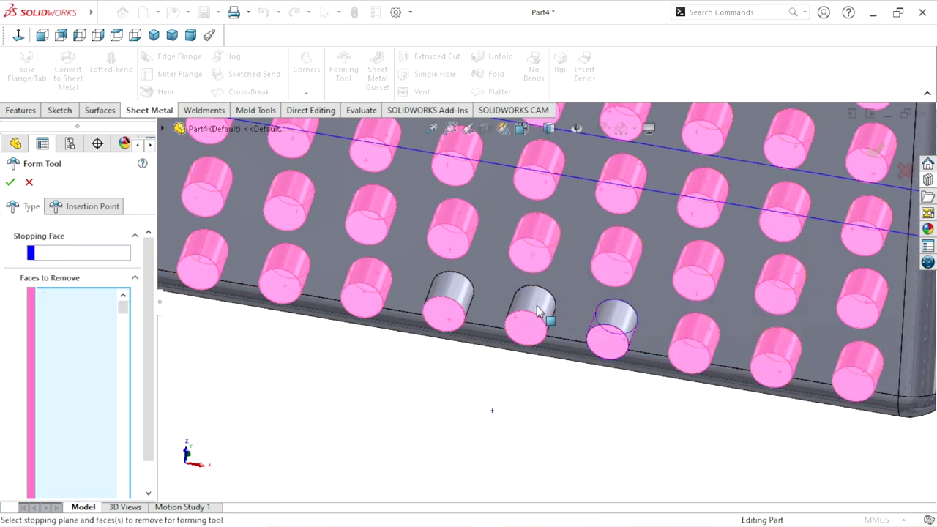
click(538, 309)
scroll(545, 300, up, 5)
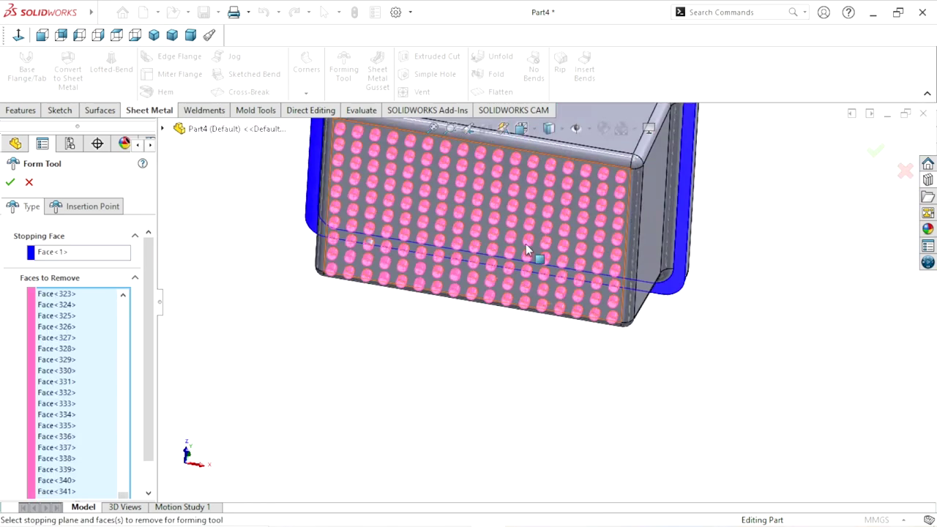
scroll(512, 227, down, 6)
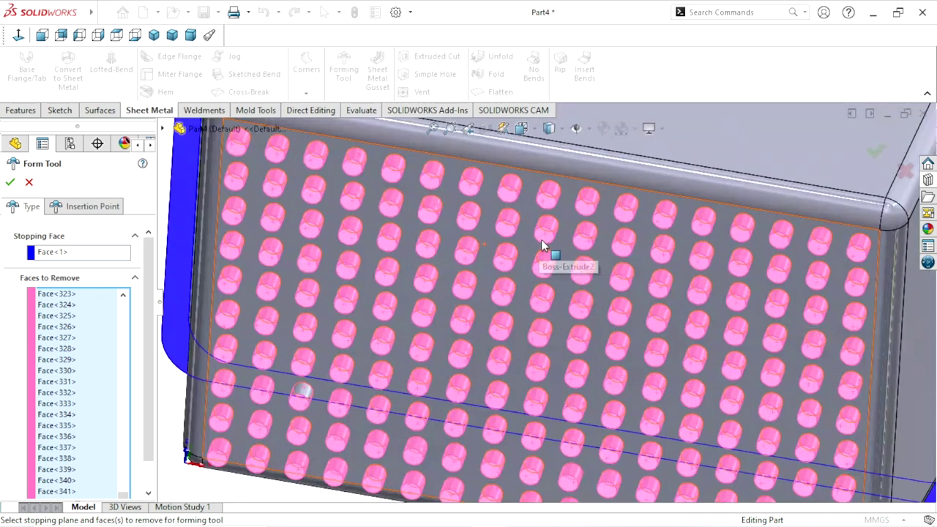
scroll(537, 252, up, 5)
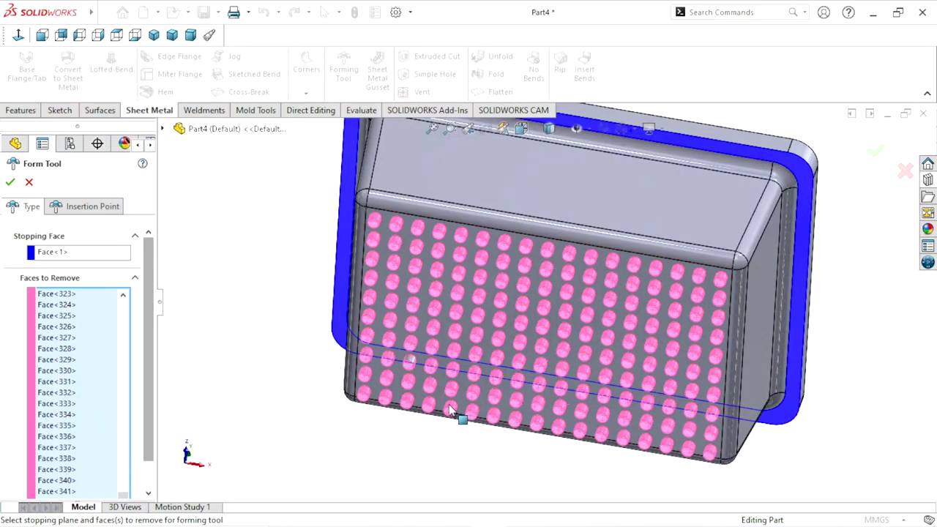
scroll(430, 380, down, 5)
Fix one mis-picked cylinder face in the removal set and create FormTool1.
click(396, 311)
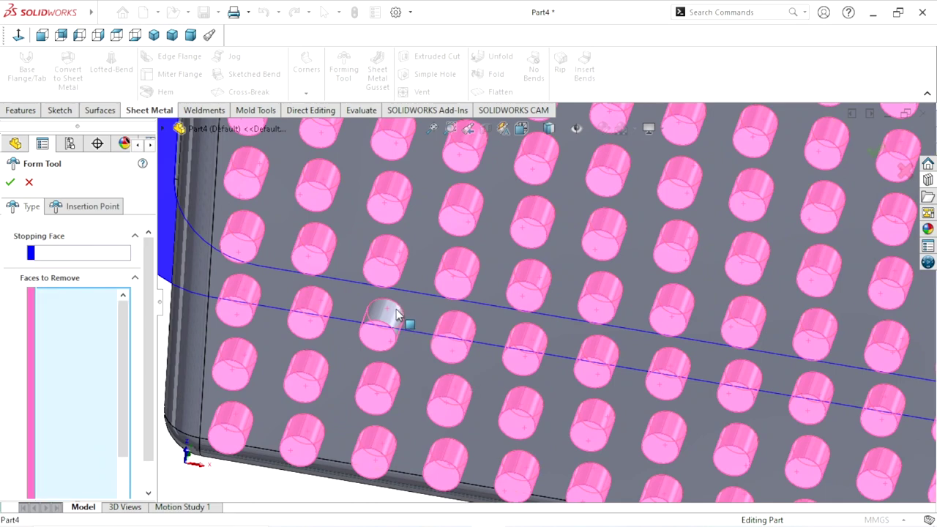
scroll(406, 340, up, 3)
scroll(488, 313, up, 3)
scroll(488, 313, down, 3)
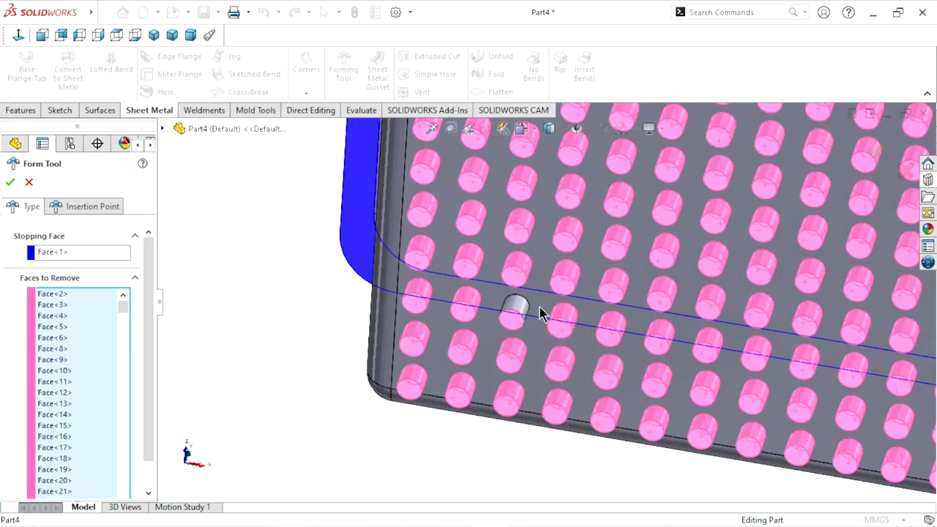
click(517, 315)
scroll(507, 345, up, 3)
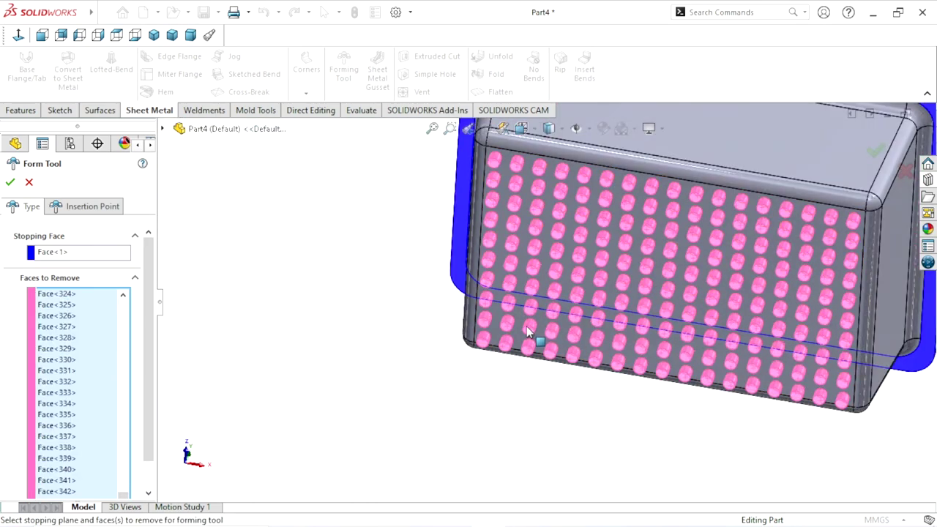
scroll(512, 340, up, 2)
scroll(622, 300, down, 4)
scroll(615, 297, up, 1)
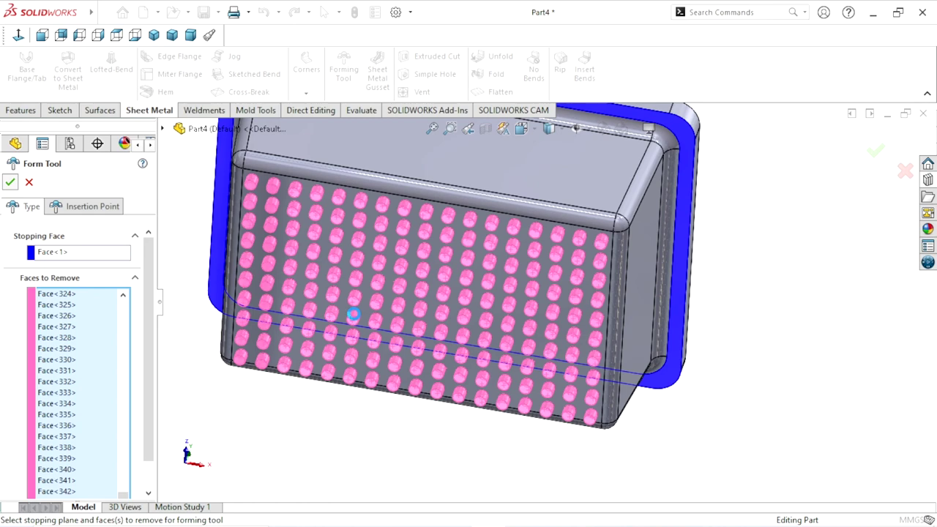
key(Return)
Open the Design Library and expand its forming tools folder of embosses, lances, louvers and ribs.
mouse_move(564, 314)
middle_down()
mouse_move(670, 339)
mouse_move(581, 389)
mouse_move(600, 359)
middle_up()
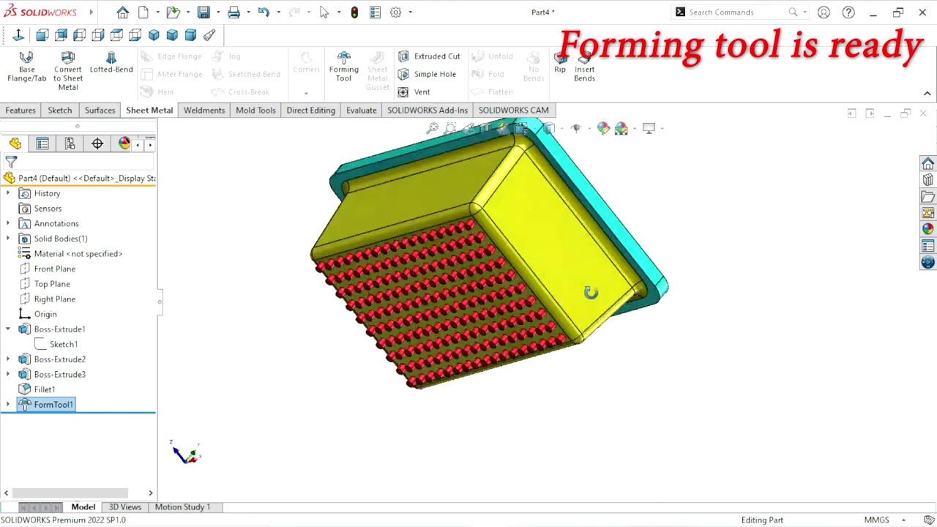
scroll(693, 260, down, 2)
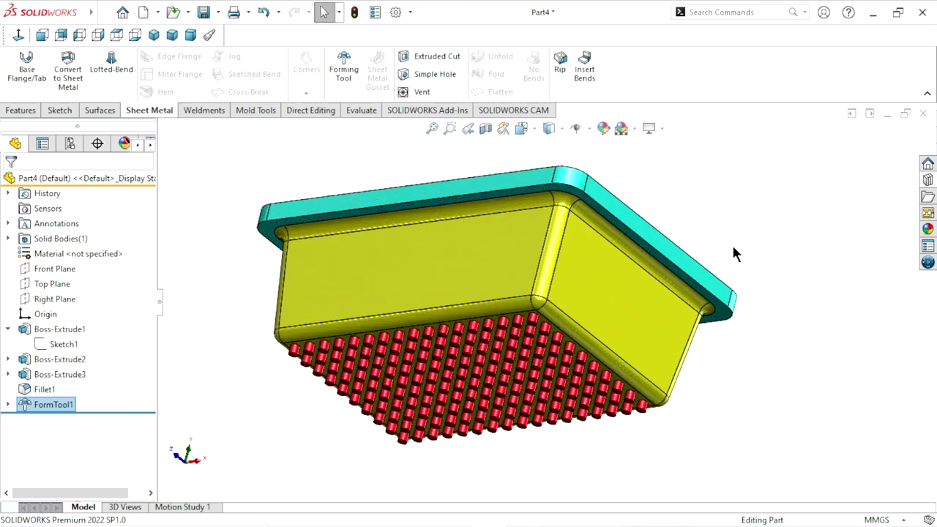
click(927, 181)
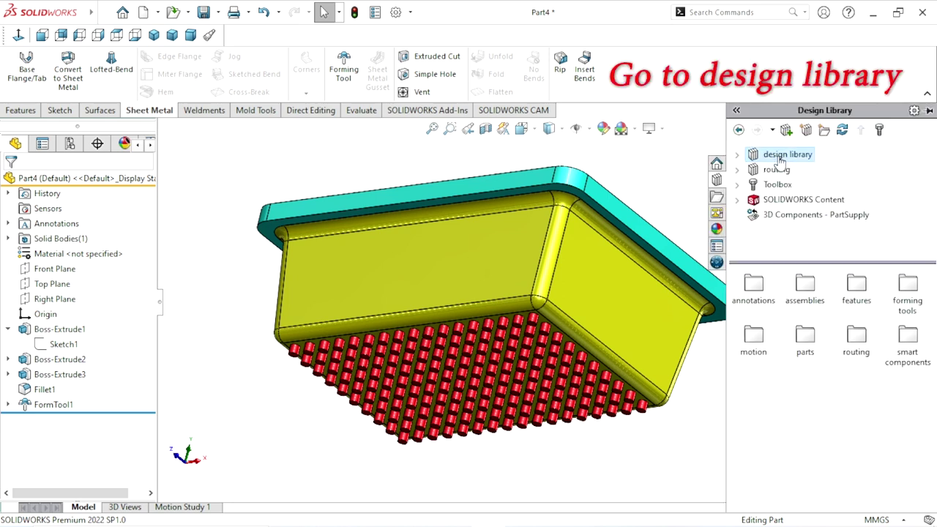
double_click(909, 291)
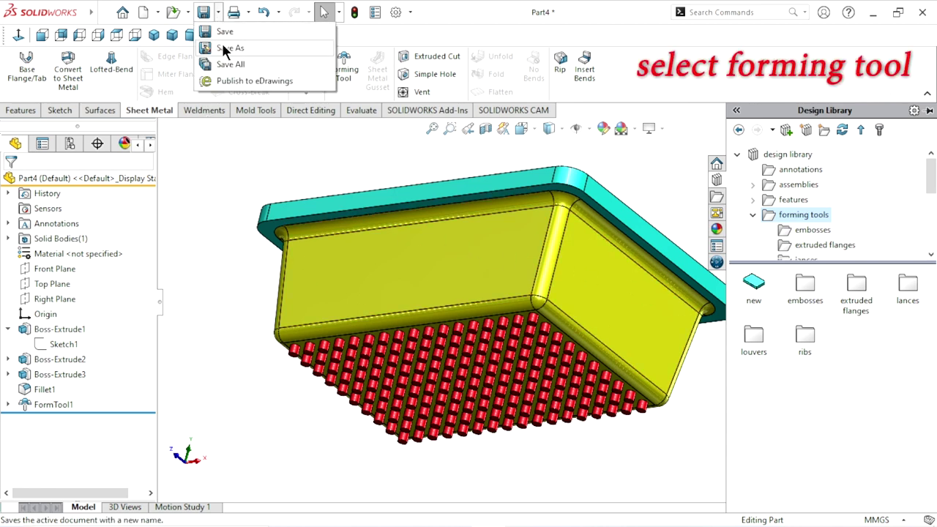
Save the part in the forming tools folder as Form Tool (*.sldftp) 'form tool bucket'.
click(225, 48)
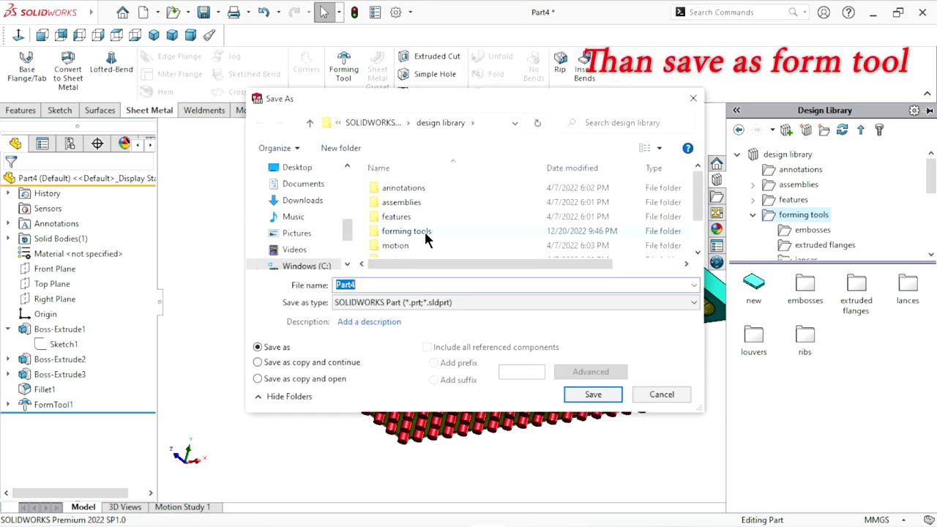
double_click(426, 233)
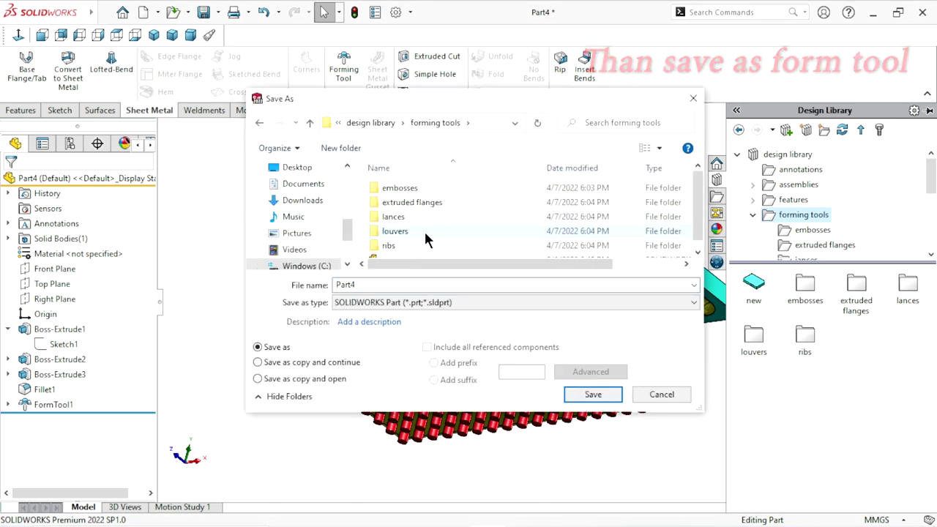
click(414, 304)
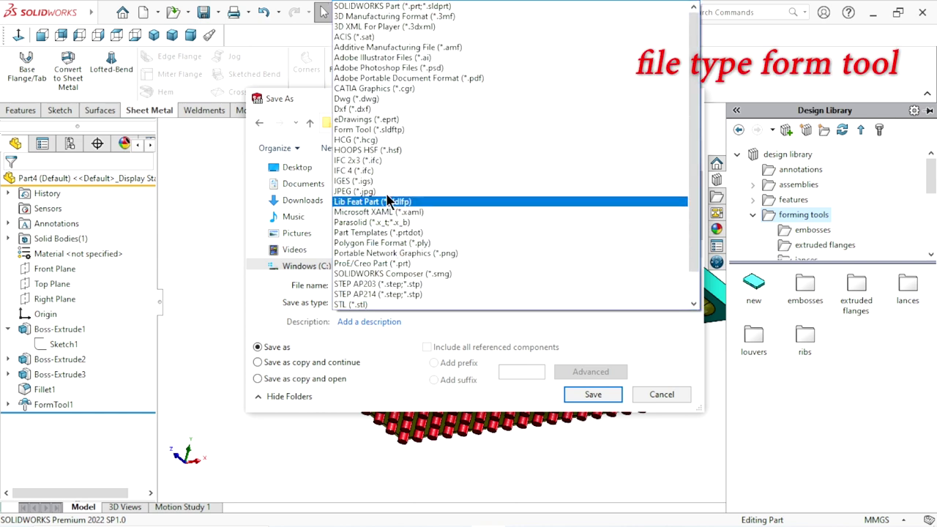
click(361, 132)
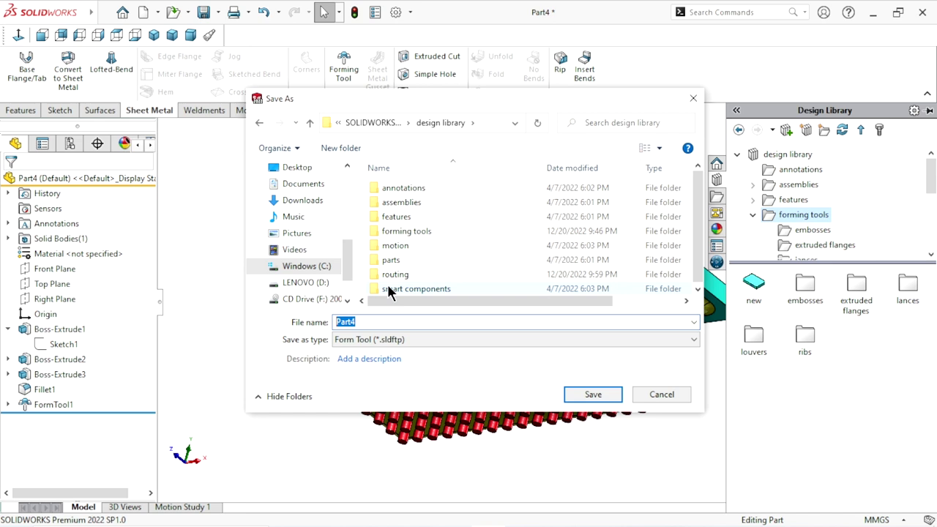
text(f)
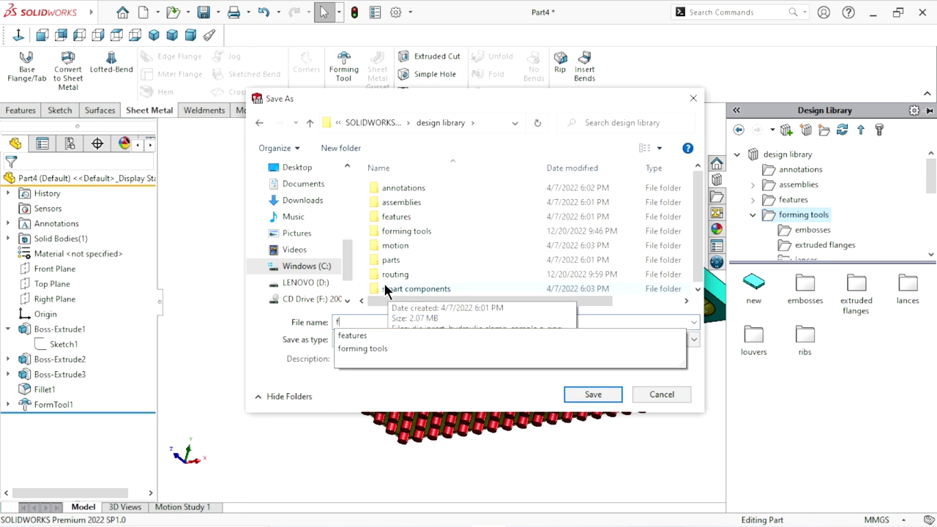
text(orm tool bucket)
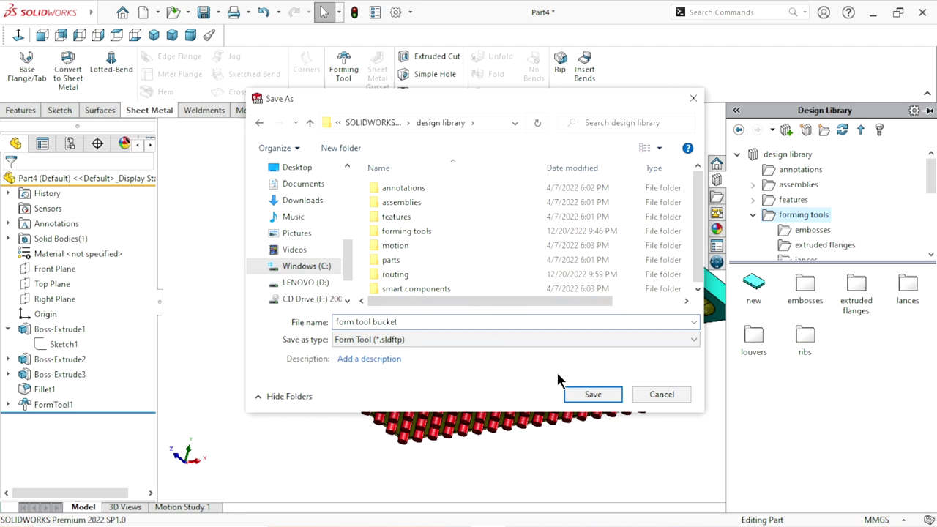
click(585, 398)
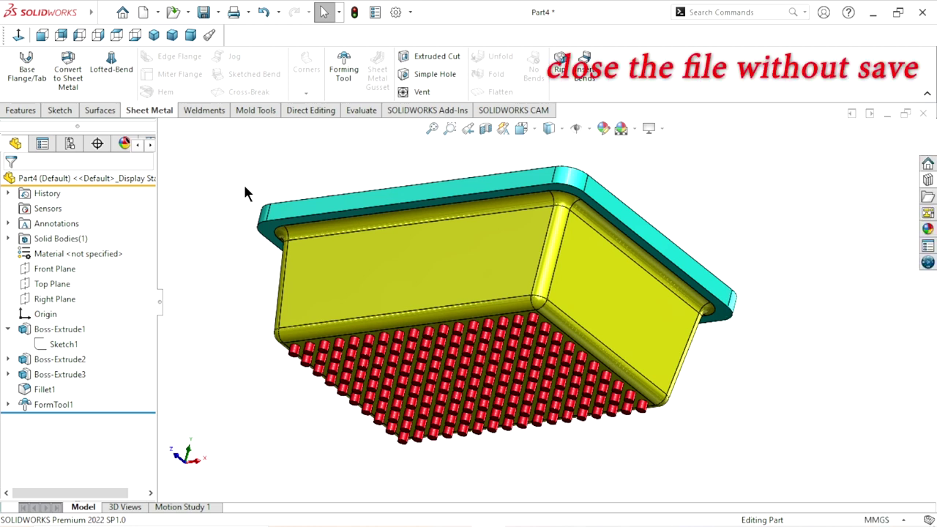
Close the bucket part without saving changes and create a new part.
middle_drag(601, 249, 836, 152)
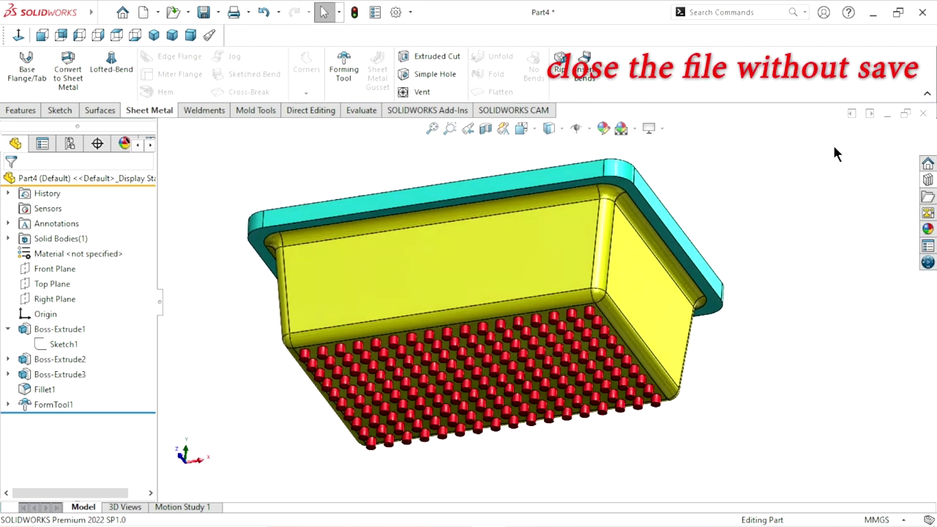
click(923, 113)
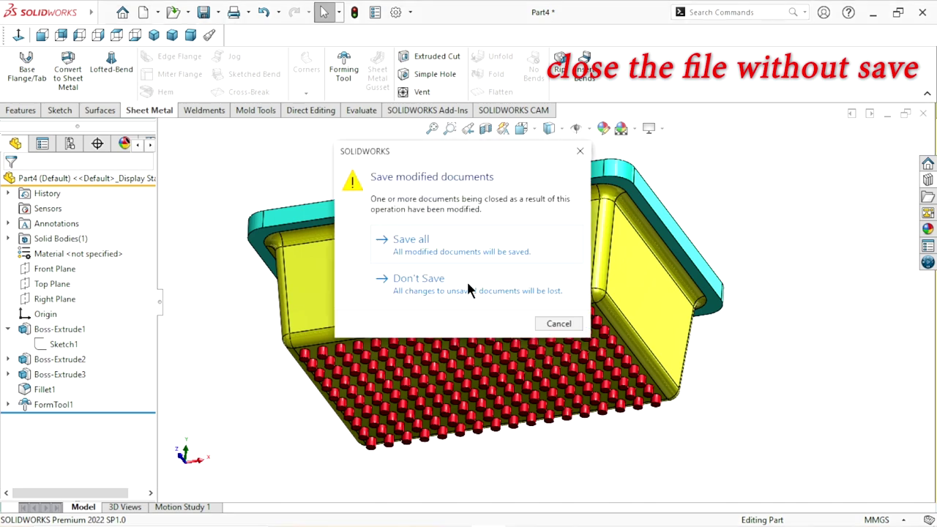
click(402, 278)
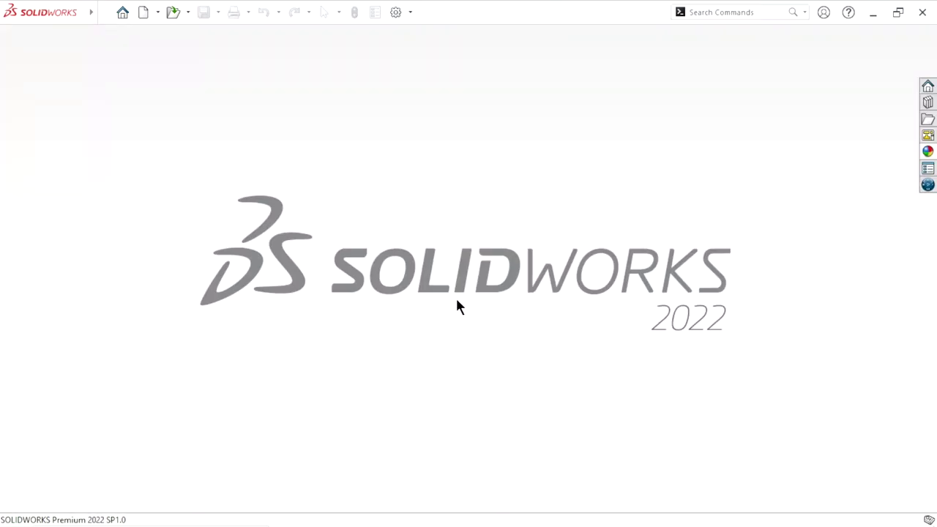
click(142, 18)
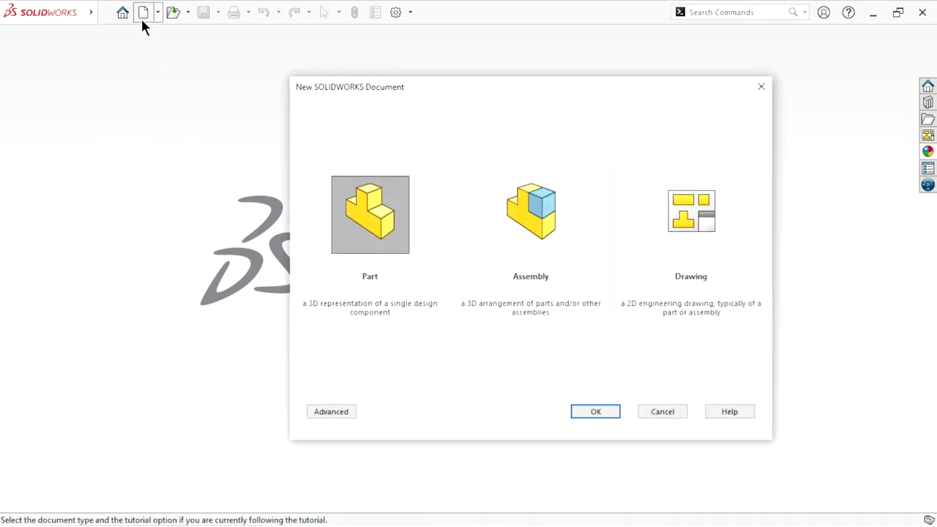
click(585, 413)
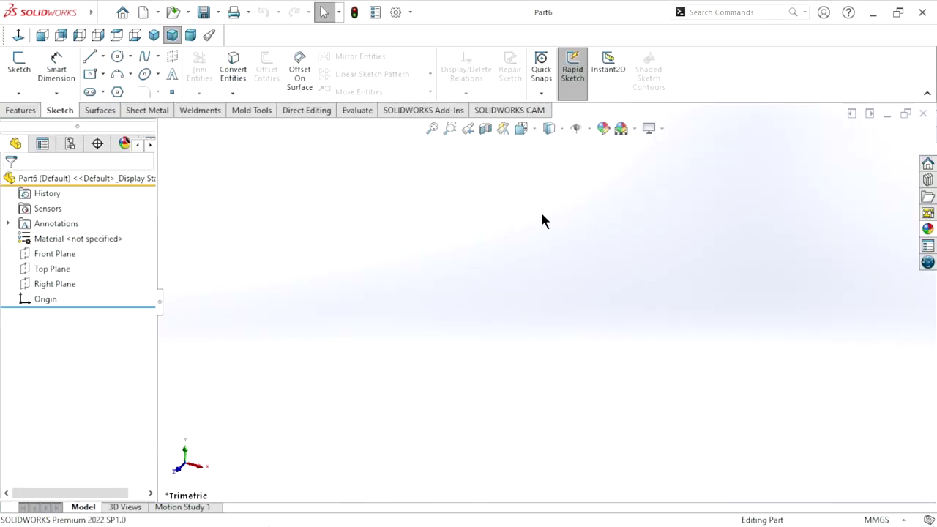
Set the viewport scene to Plain White and select the Top Plane.
click(634, 131)
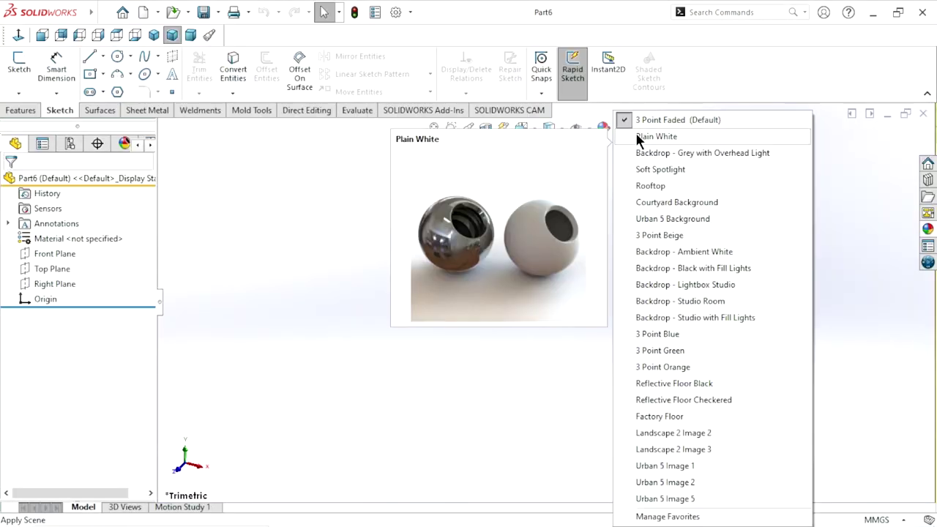
click(631, 137)
click(60, 269)
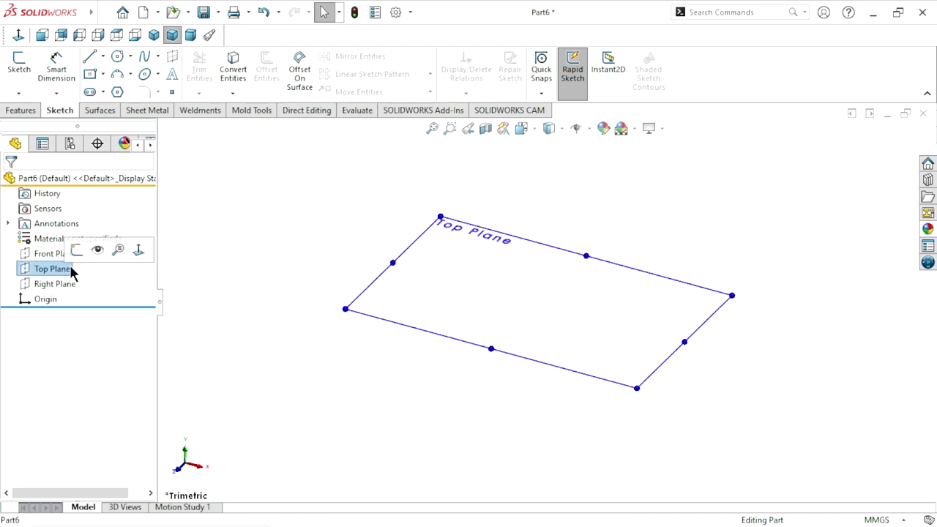
Sketch a center rectangle on the Top Plane centred on the origin.
click(79, 250)
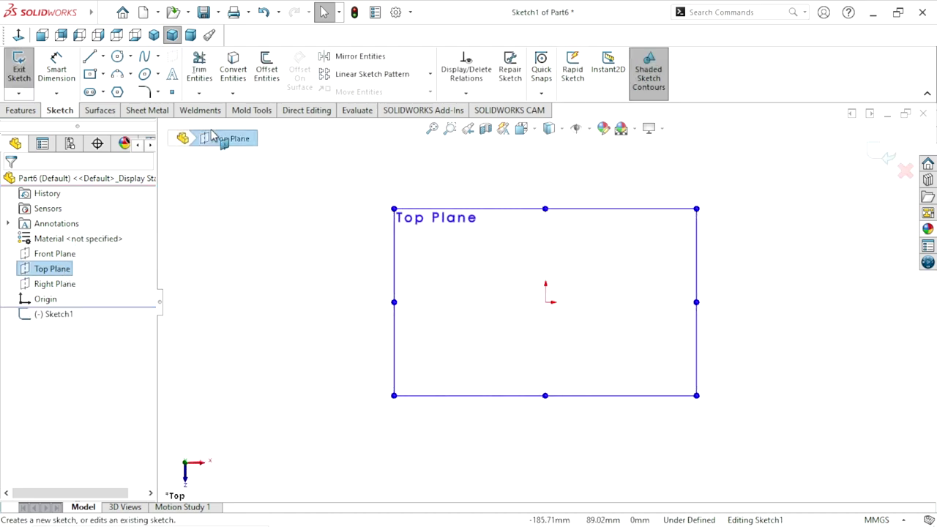
click(87, 76)
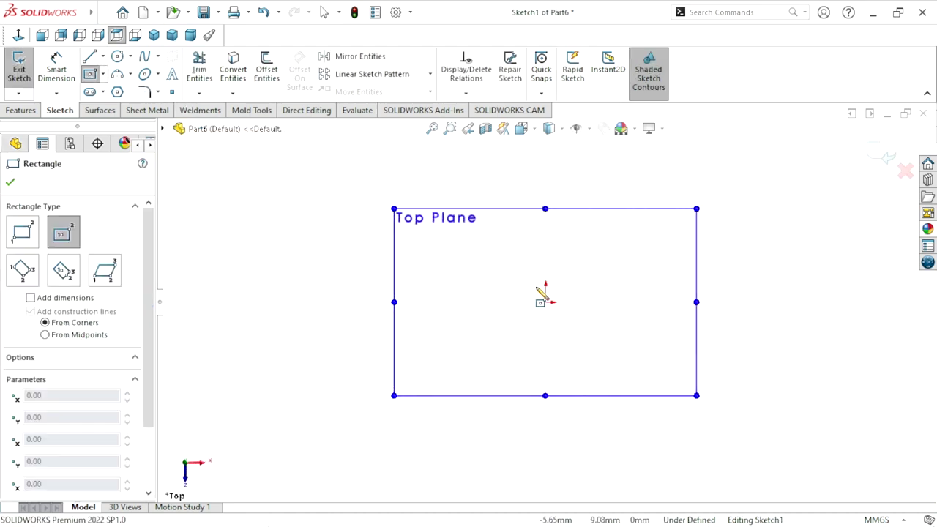
click(546, 301)
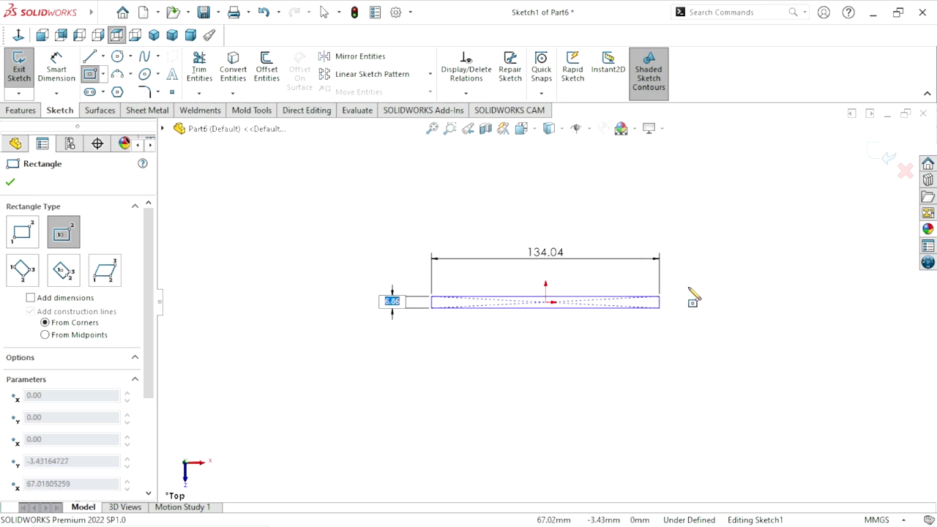
click(713, 201)
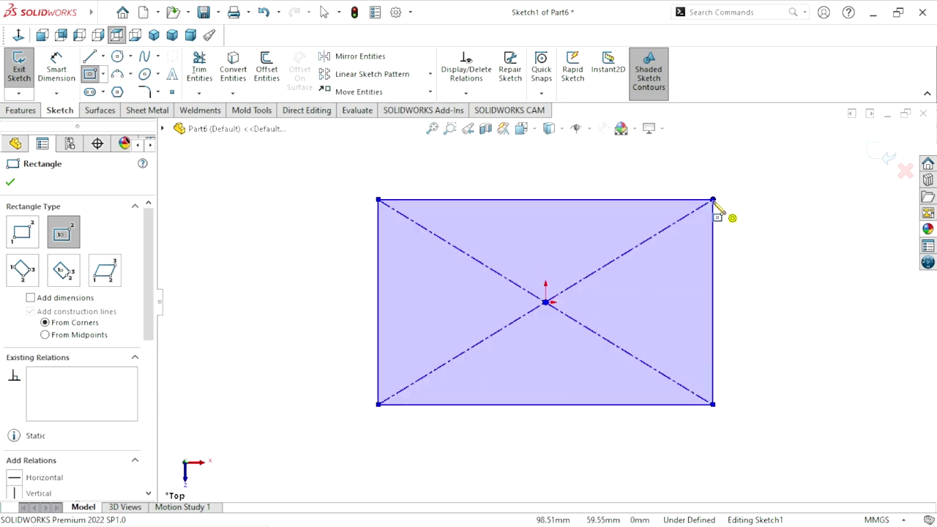
click(11, 183)
Dimension the rectangle to 210 mm wide and 150 mm tall.
click(59, 73)
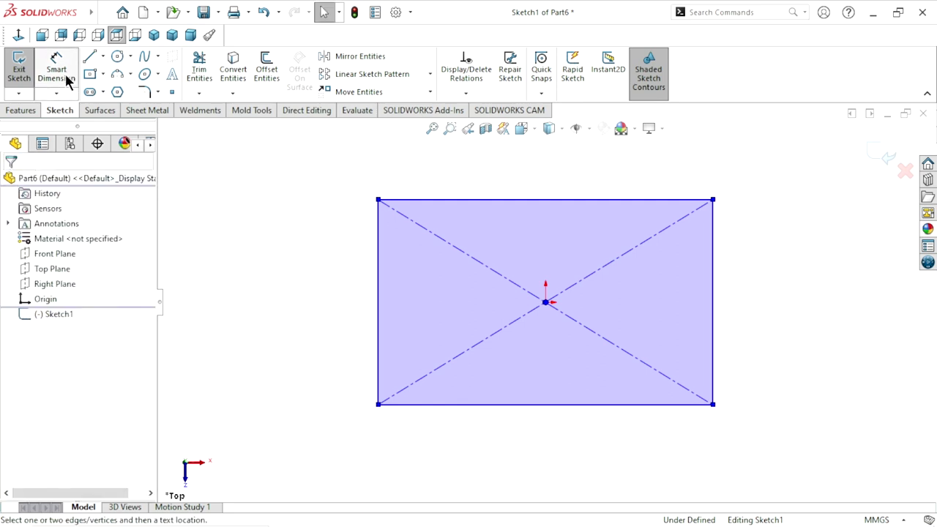
click(534, 199)
click(536, 176)
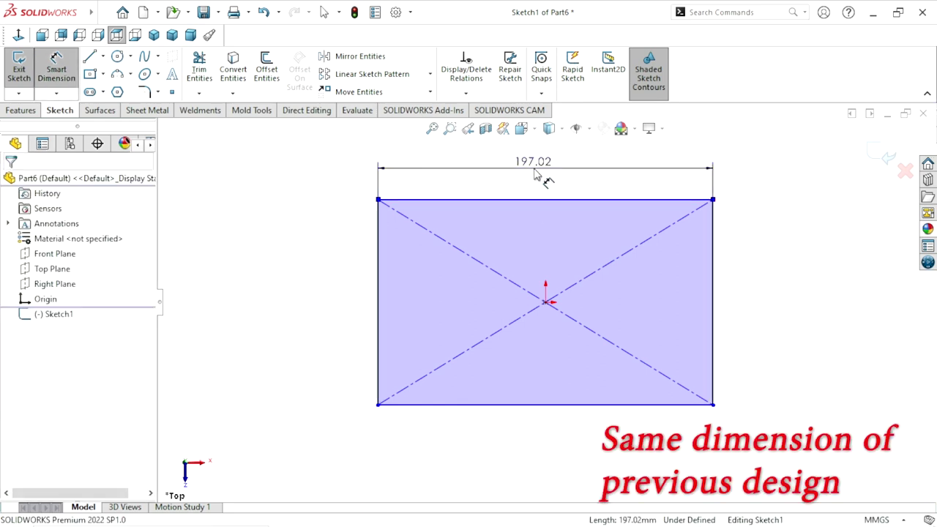
text(210)
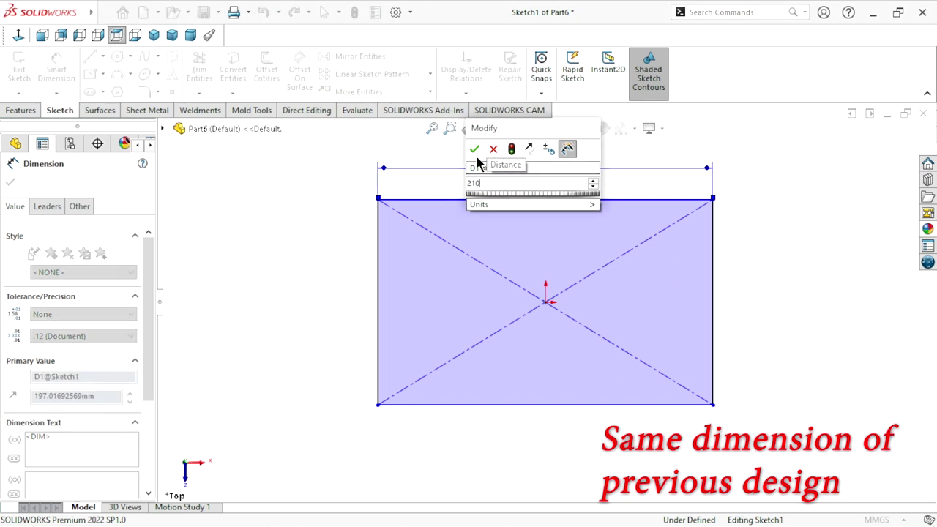
key(Return)
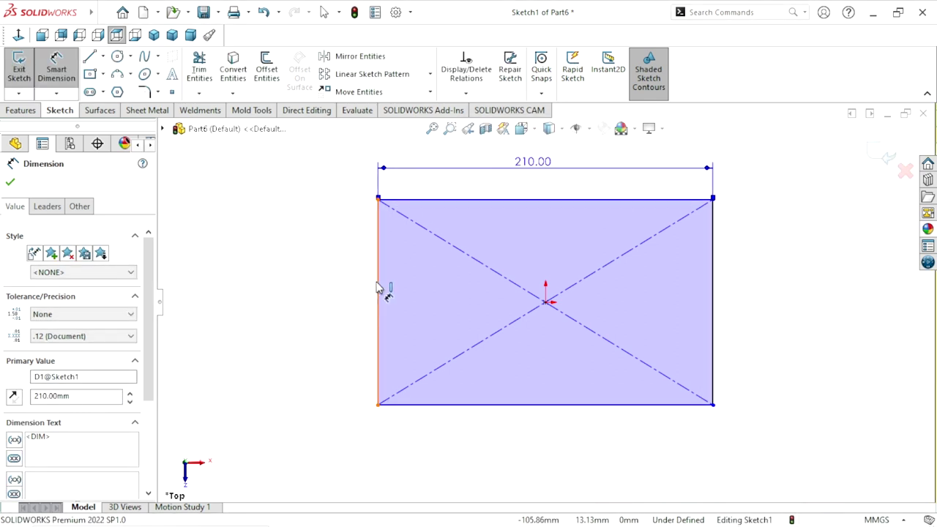
click(378, 287)
click(330, 287)
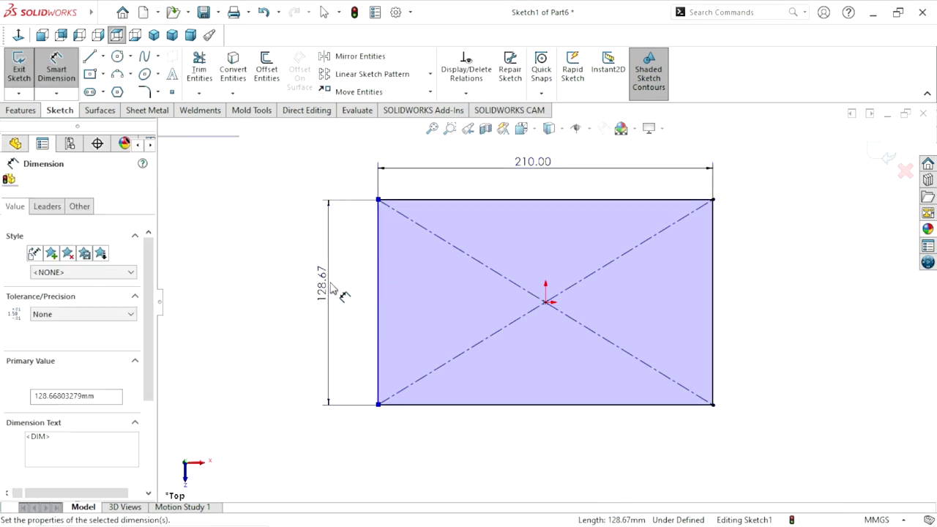
text(150)
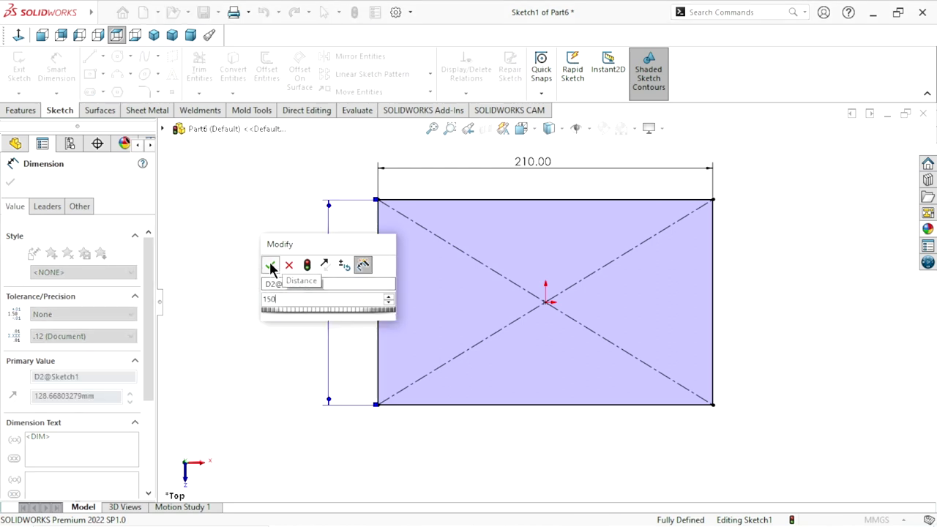
click(270, 265)
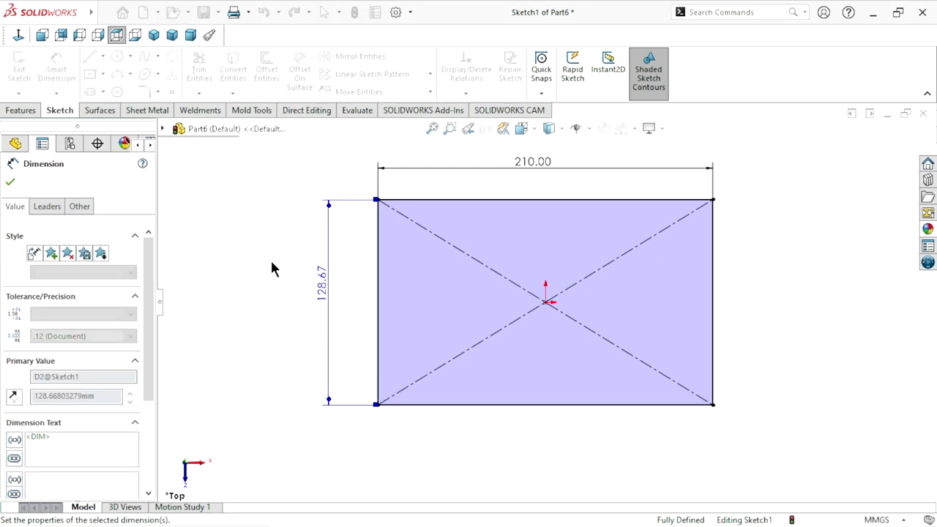
click(10, 184)
click(146, 94)
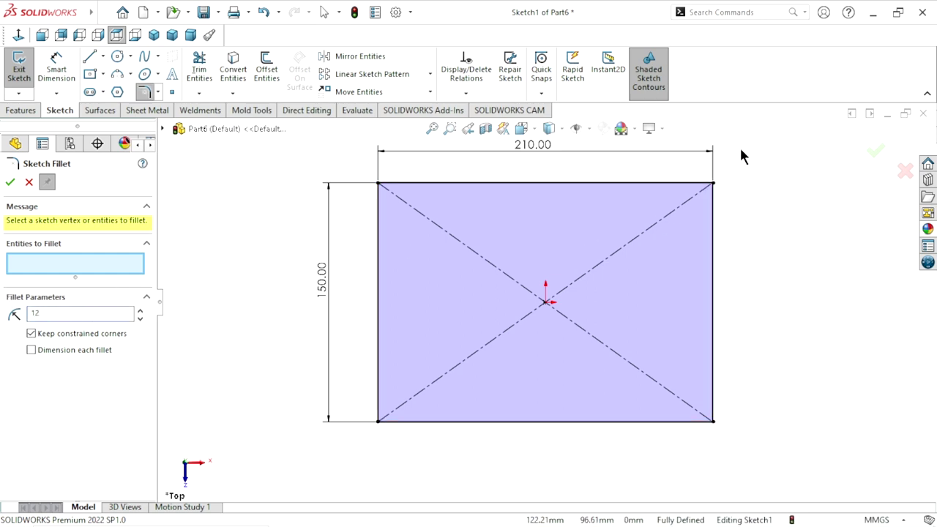
Box-select all four rectangle corners and apply 12 mm sketch fillets.
mouse_move(740, 147)
mouse_down()
mouse_move(701, 368)
mouse_move(344, 442)
mouse_up()
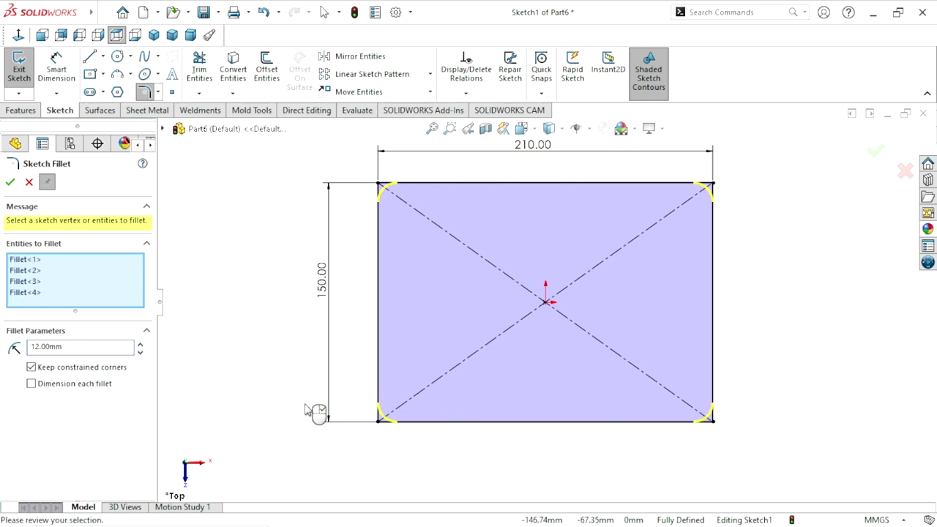
click(16, 184)
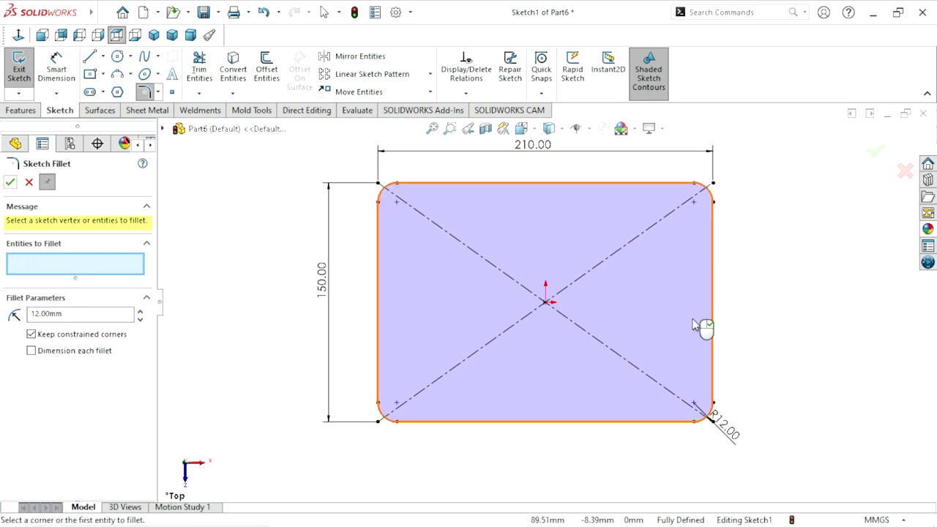
click(14, 184)
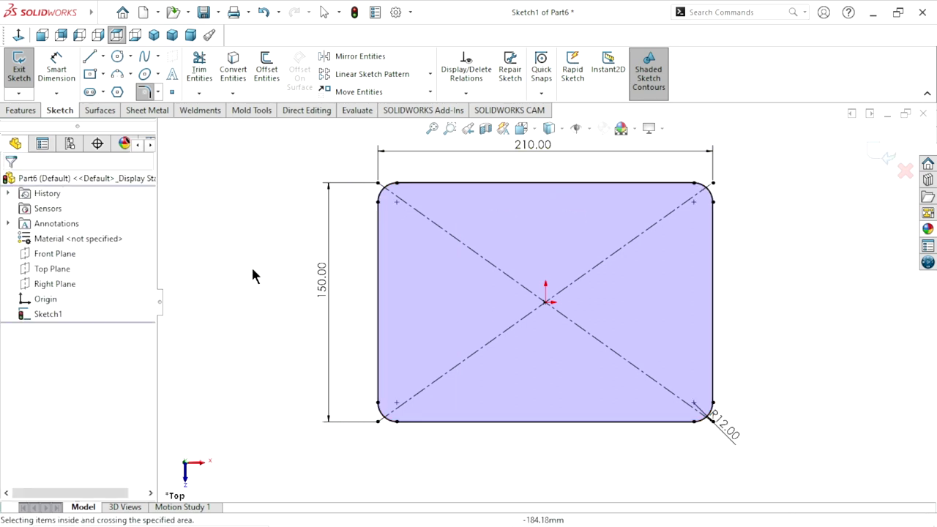
Create a 1.5 mm thick sheet-metal base flange from the rounded rectangle.
click(30, 110)
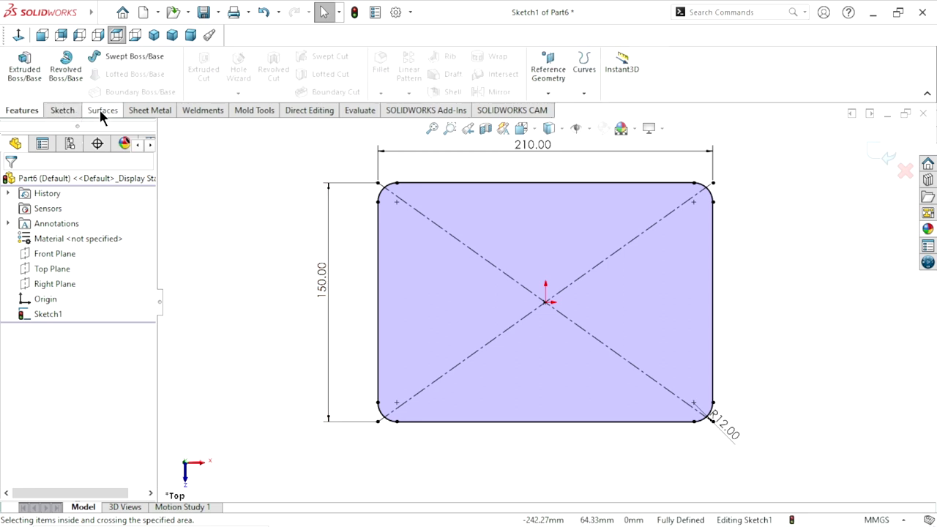
click(147, 112)
click(29, 79)
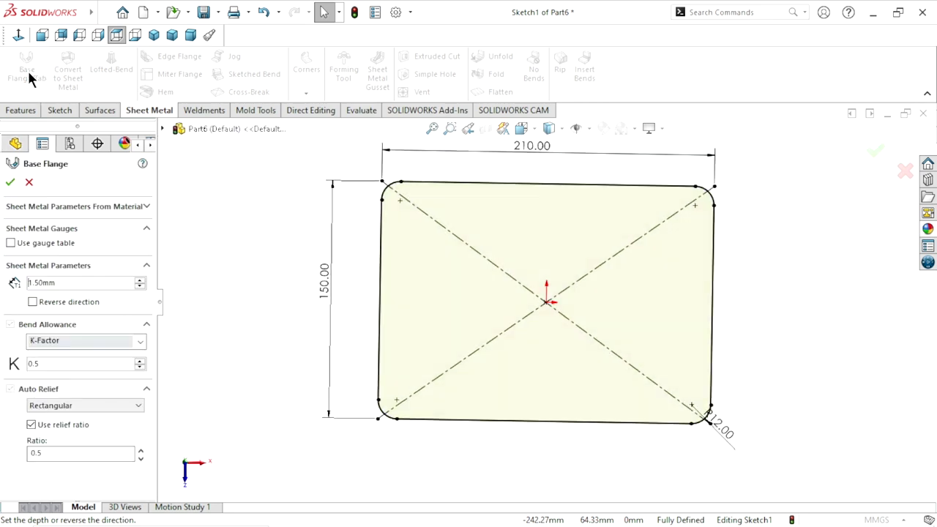
double_click(77, 283)
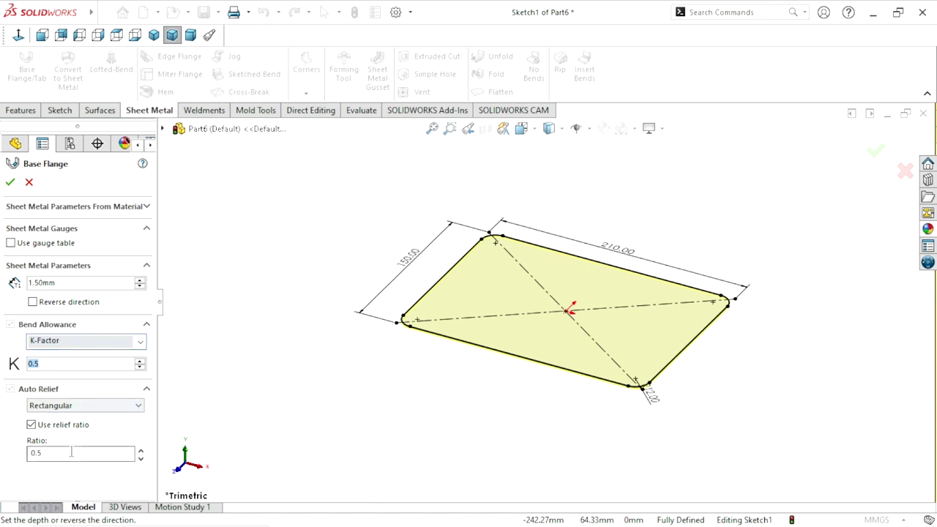
click(38, 430)
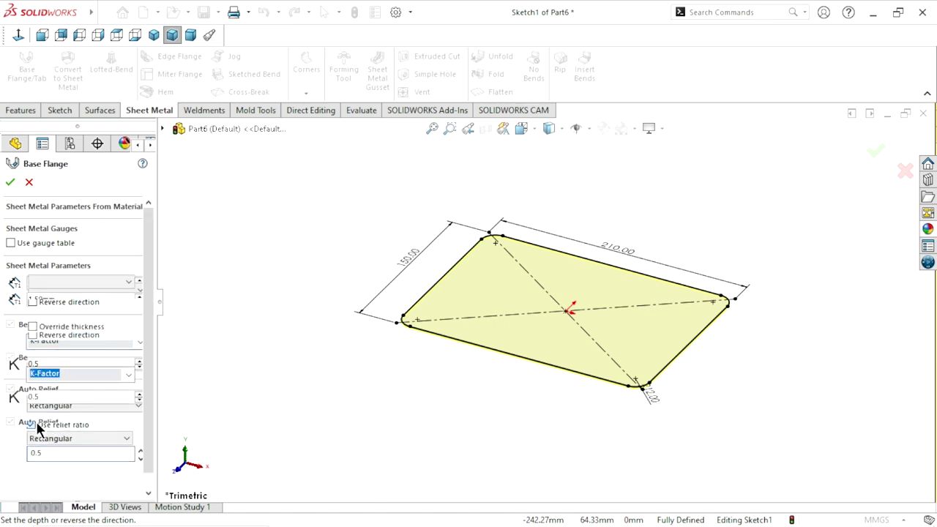
click(38, 429)
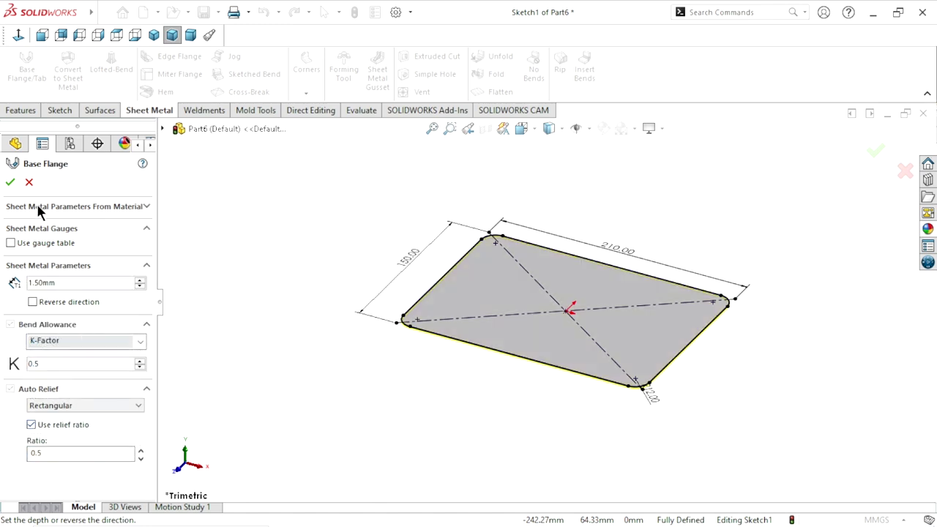
click(11, 183)
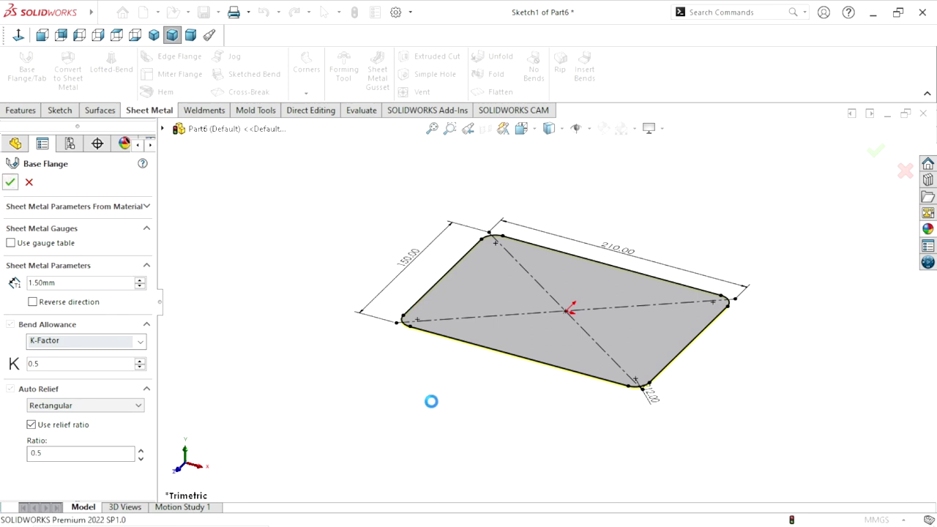
Turn on RealView shading and show the plate in isometric view.
mouse_move(568, 378)
middle_down()
mouse_move(589, 207)
mouse_move(602, 314)
mouse_move(561, 361)
mouse_move(590, 399)
middle_up()
click(661, 129)
click(663, 147)
click(661, 128)
click(665, 146)
mouse_move(720, 251)
middle_down()
mouse_move(623, 328)
mouse_move(675, 230)
middle_up()
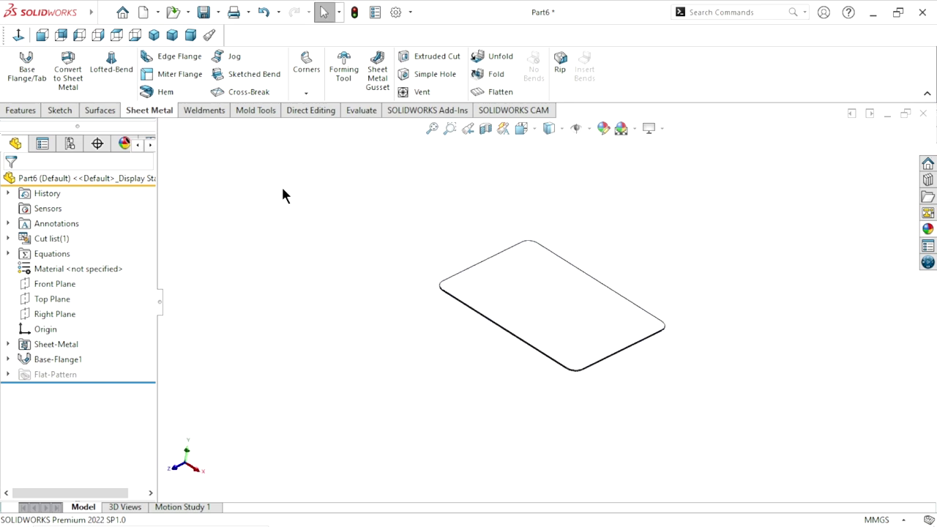
click(153, 35)
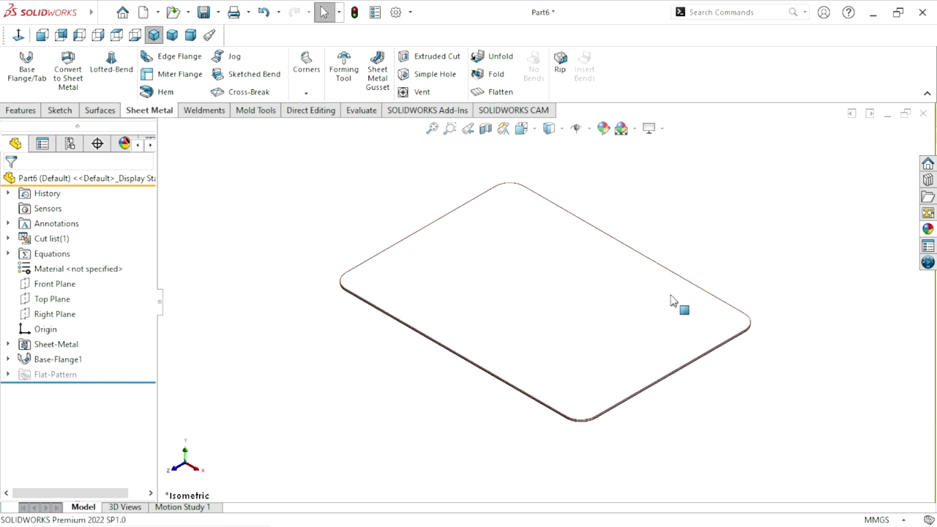
scroll(743, 261, down, 2)
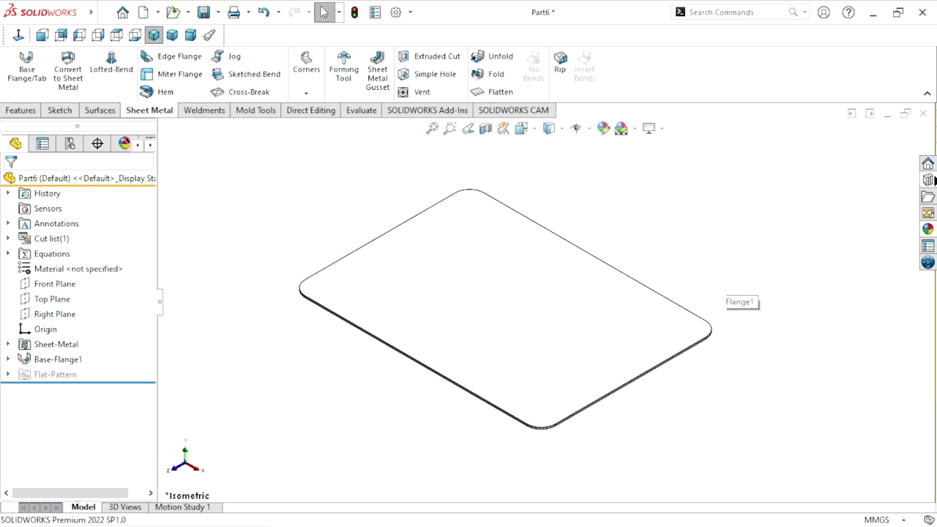
click(928, 180)
Drag 'form tool bucket' from the Design Library onto the plate's top face.
click(761, 287)
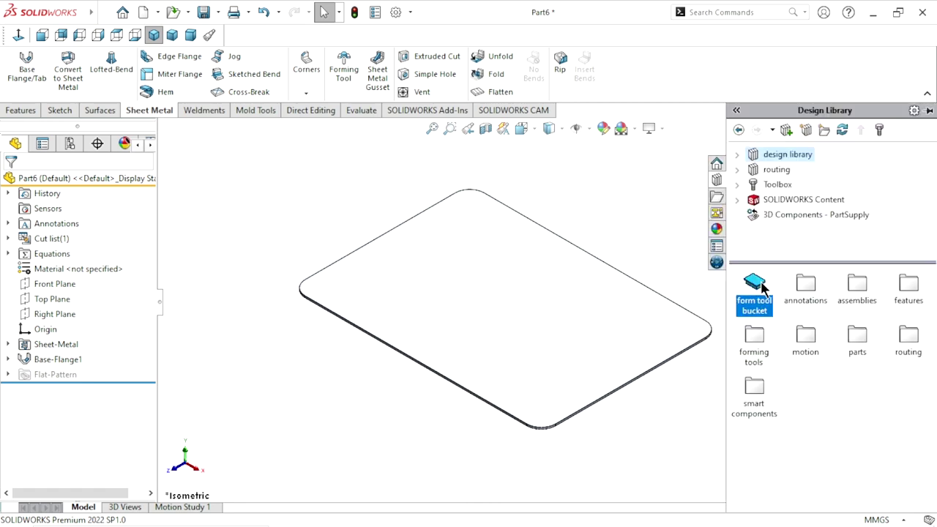
drag(575, 305, 504, 308)
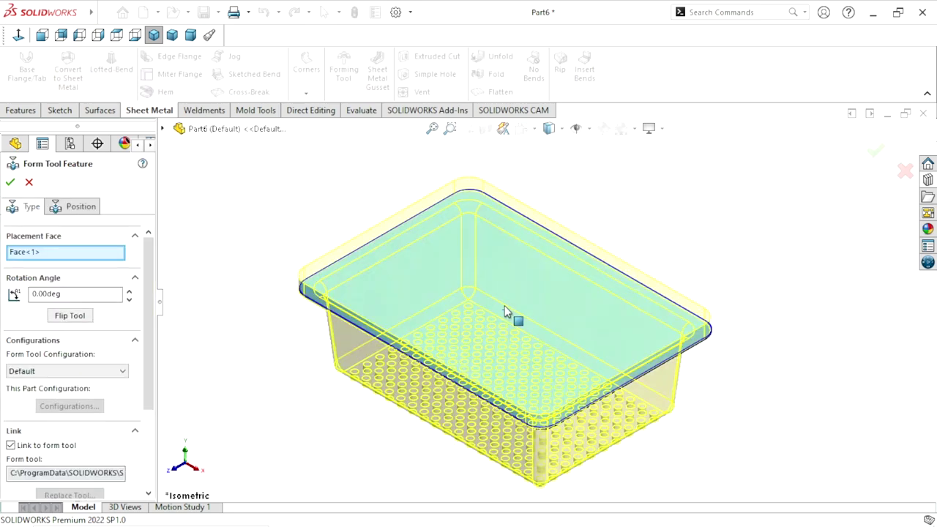
click(73, 206)
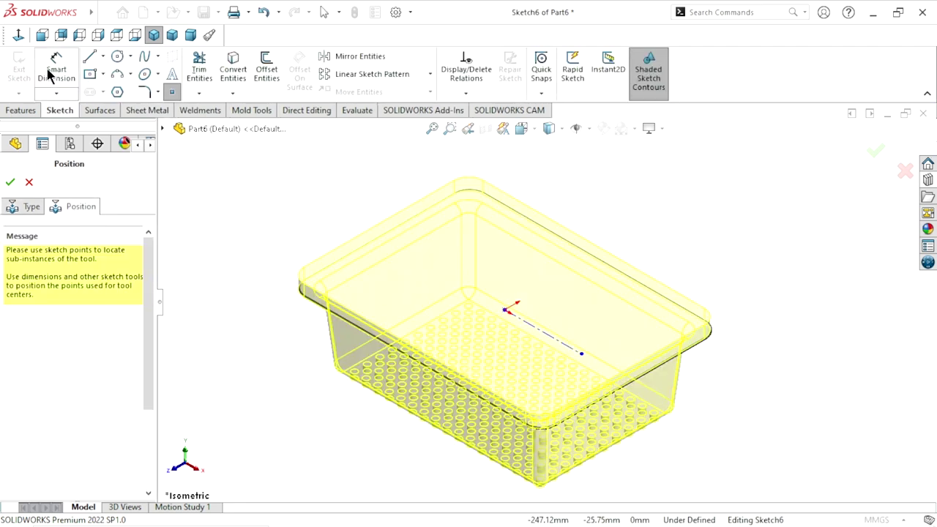
Dimension the tool's placement point 105 mm from the tray's side edge.
click(49, 75)
scroll(542, 337, down, 3)
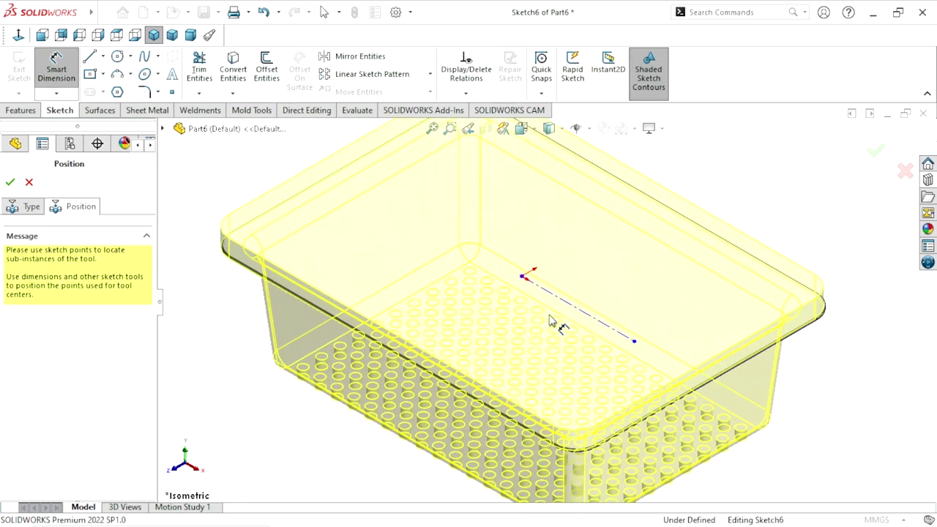
click(522, 278)
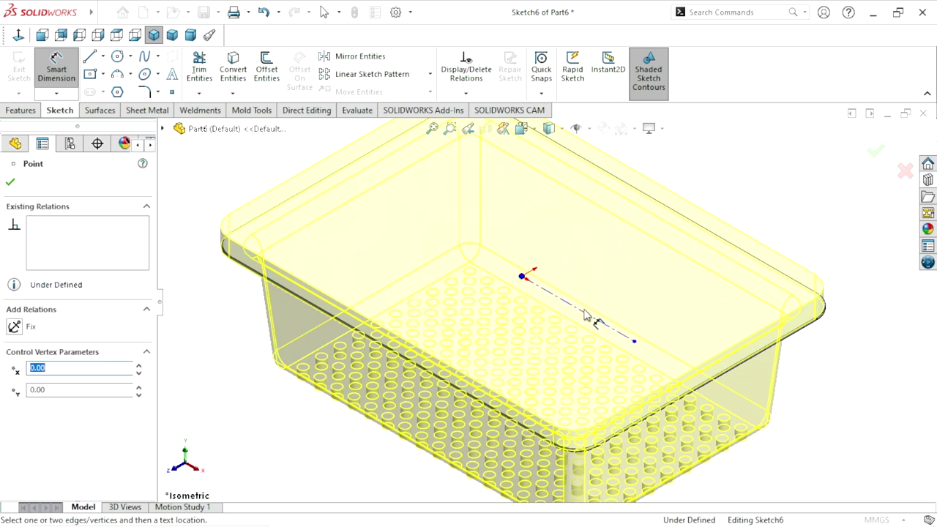
click(725, 375)
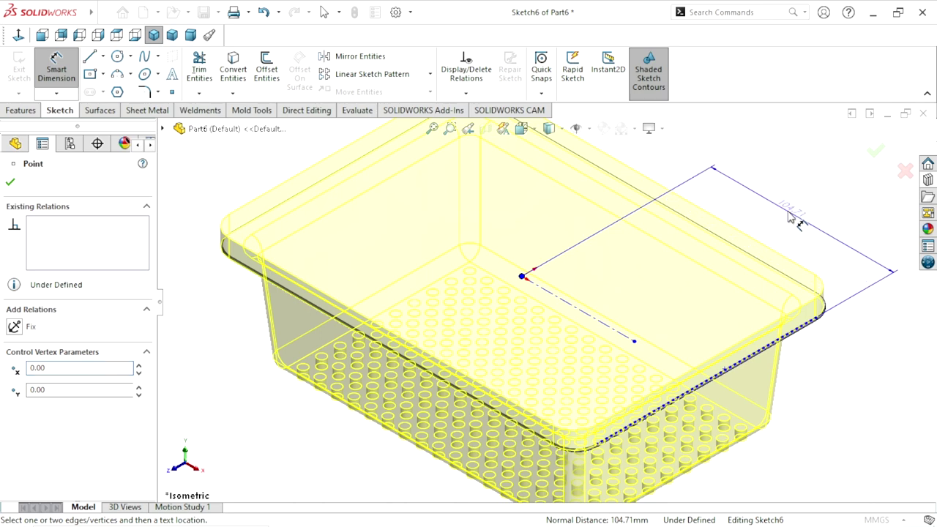
click(794, 219)
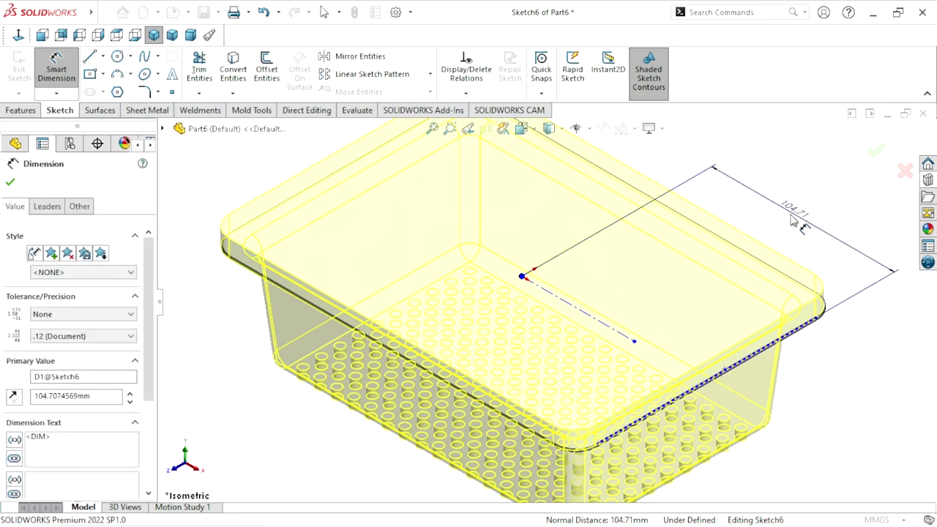
text(105)
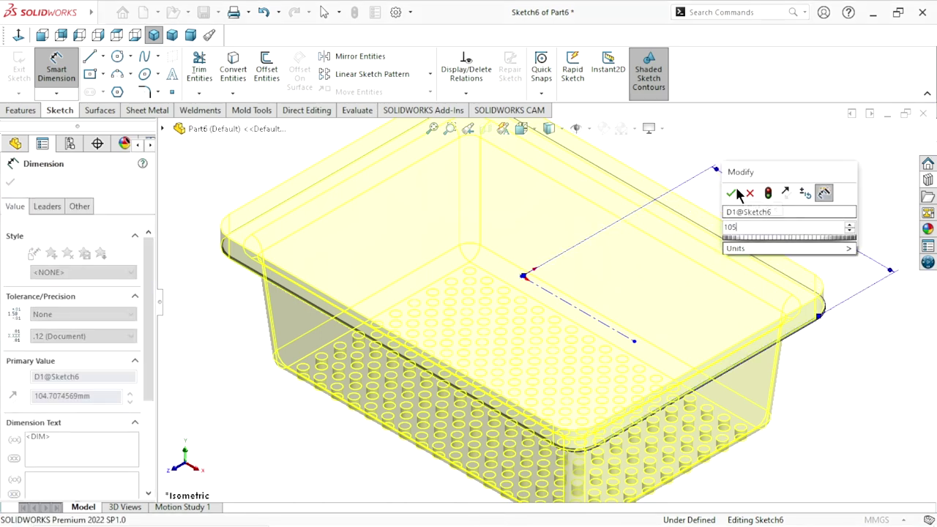
click(731, 191)
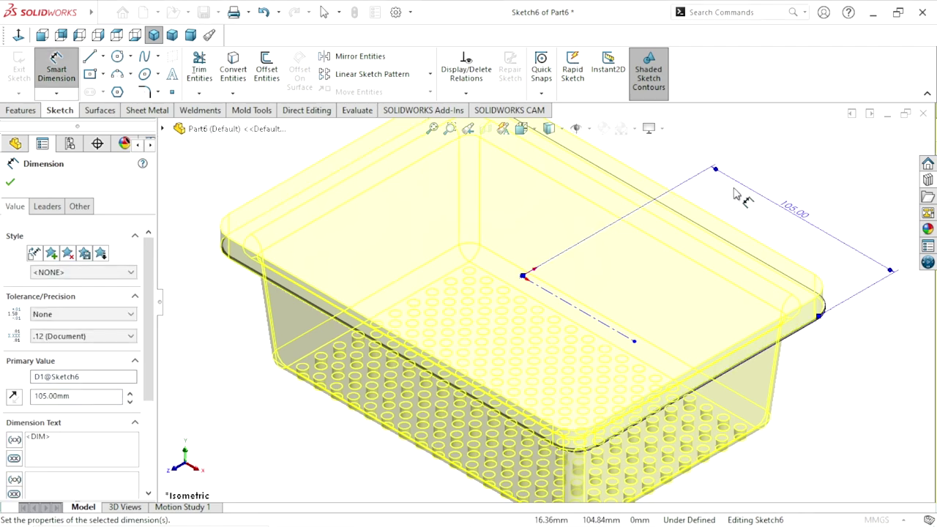
Dimension the point 75 mm from the front rim edge and confirm the form tool placement.
scroll(571, 300, down, 1)
scroll(516, 309, down, 1)
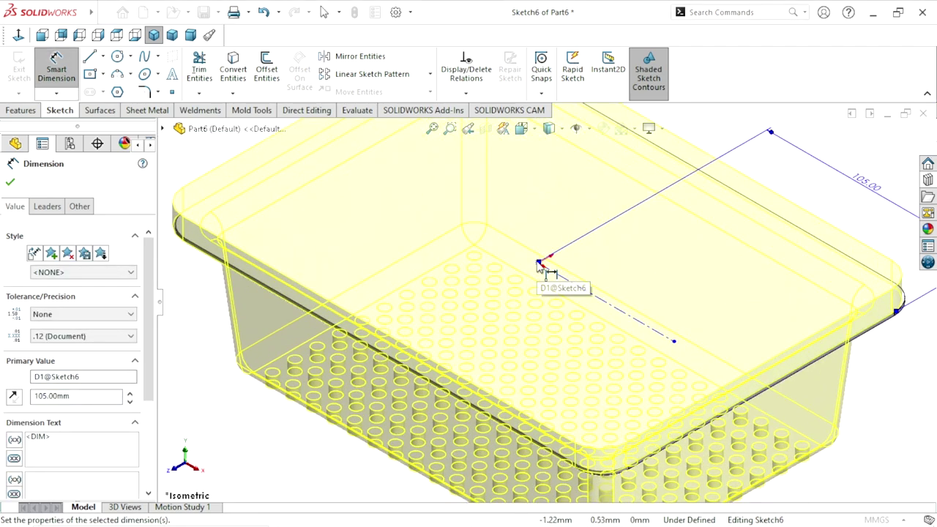
click(538, 264)
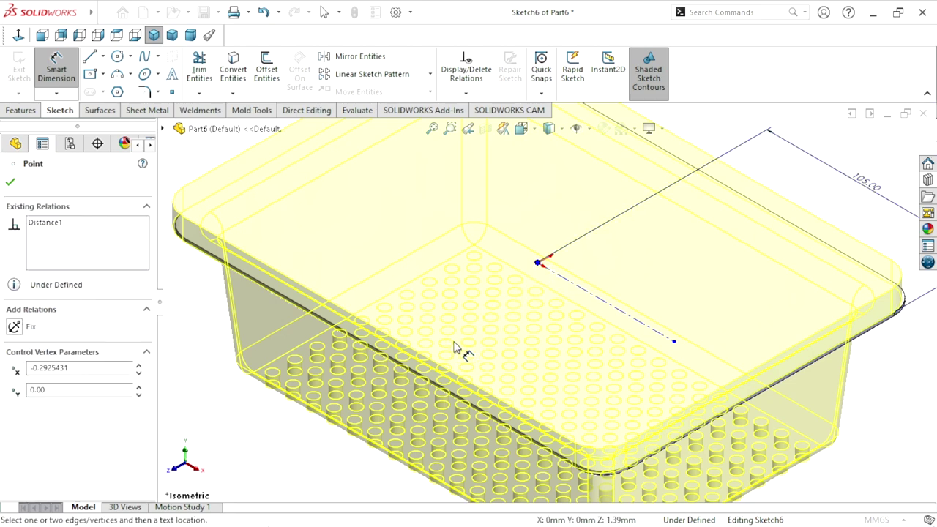
click(428, 380)
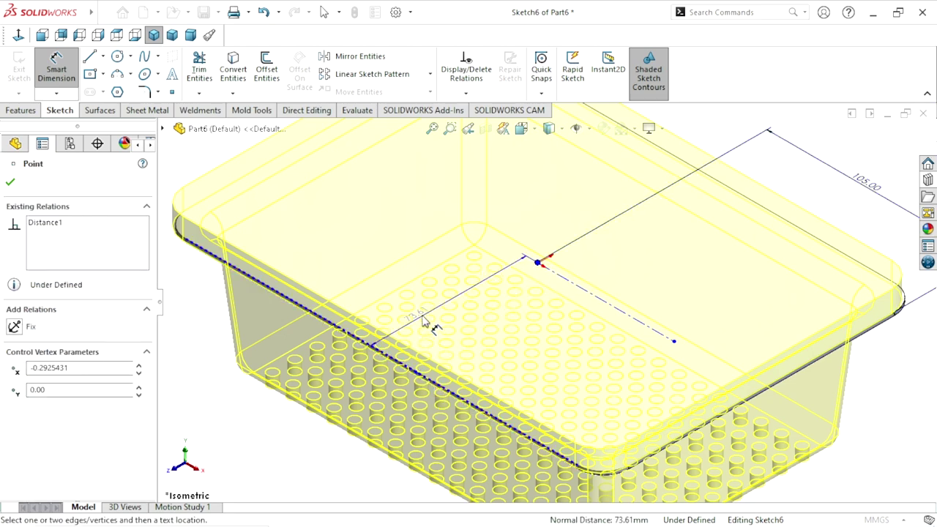
click(381, 244)
double_click(379, 241)
text(75)
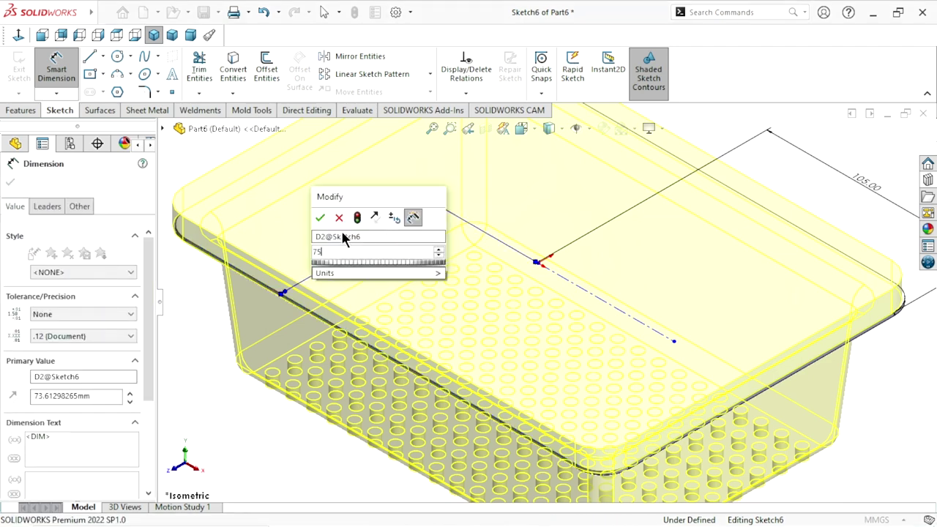
click(320, 216)
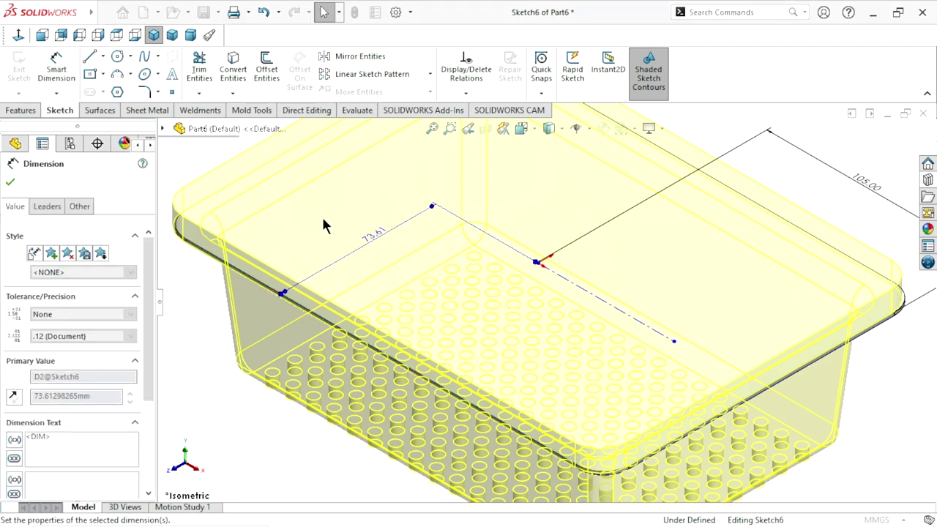
key(f)
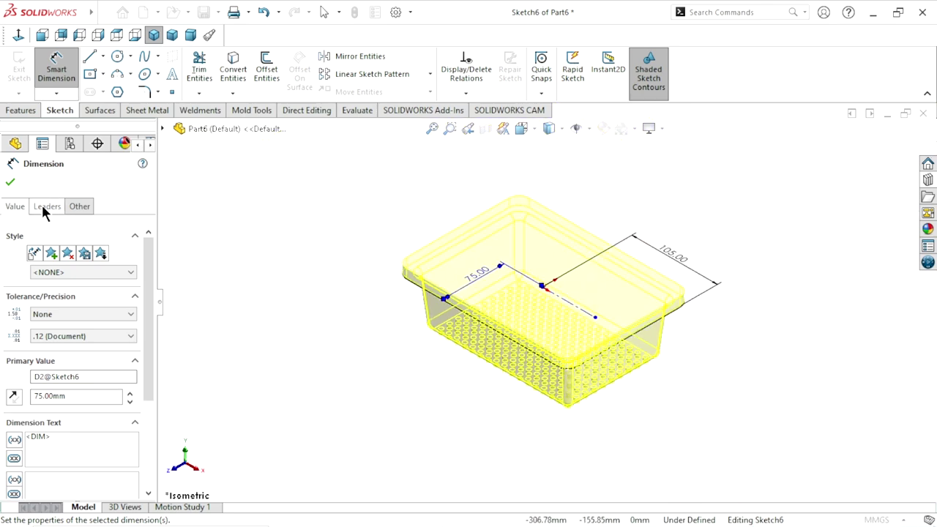
click(10, 183)
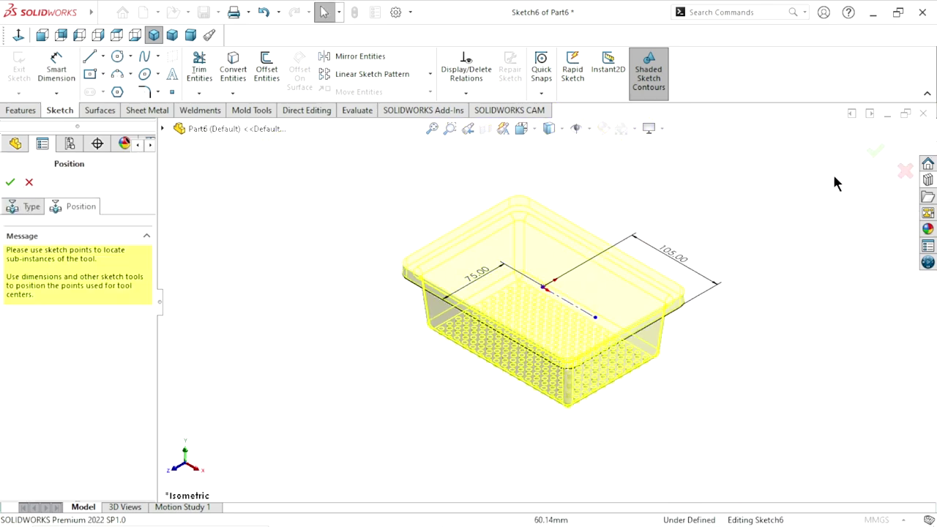
click(874, 151)
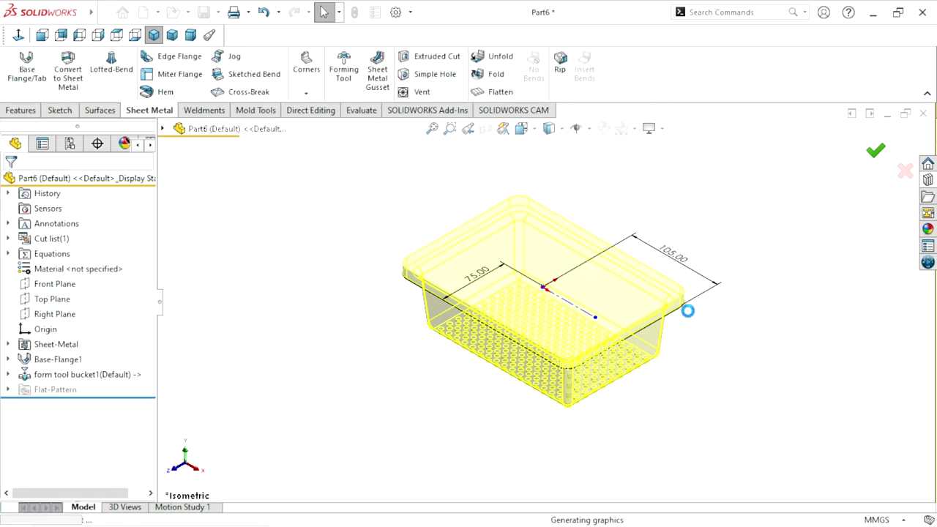
mouse_move(691, 313)
middle_down()
mouse_move(676, 309)
mouse_move(684, 416)
mouse_move(671, 402)
mouse_move(668, 324)
mouse_move(709, 276)
mouse_move(689, 364)
mouse_move(612, 339)
mouse_move(542, 335)
mouse_move(646, 359)
mouse_move(700, 447)
mouse_move(623, 357)
middle_up()
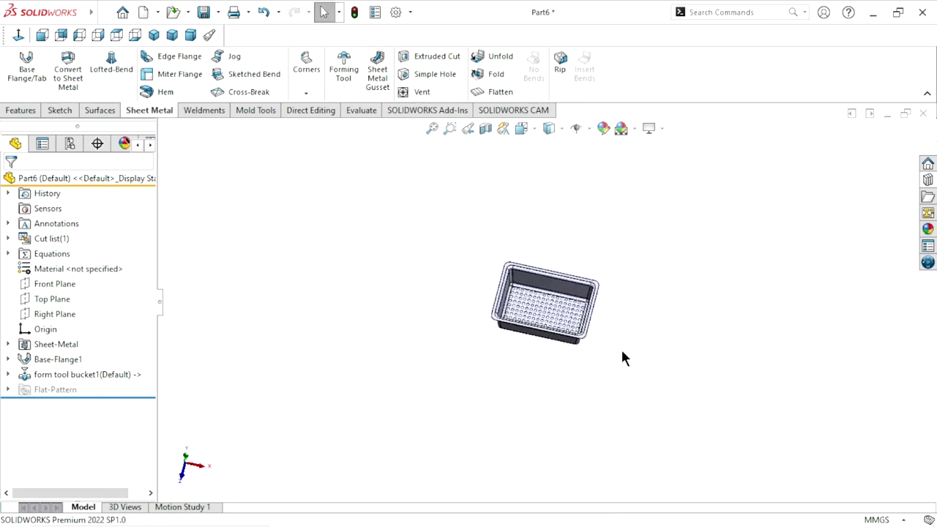
Orbit to an angled view of the perforated tray and start Edit Appearance.
scroll(615, 337, down, 3)
mouse_move(605, 322)
middle_down()
mouse_move(585, 303)
mouse_move(605, 378)
mouse_move(595, 379)
mouse_move(601, 322)
middle_up()
click(603, 128)
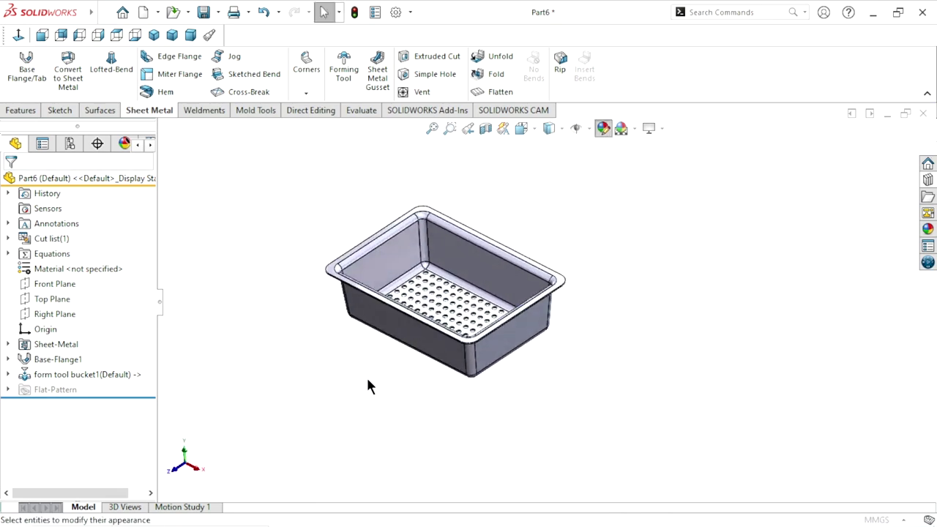
After previewing yellow, red and blue swatches, apply and confirm a green appearance on the whole tray.
scroll(149, 439, down, 3)
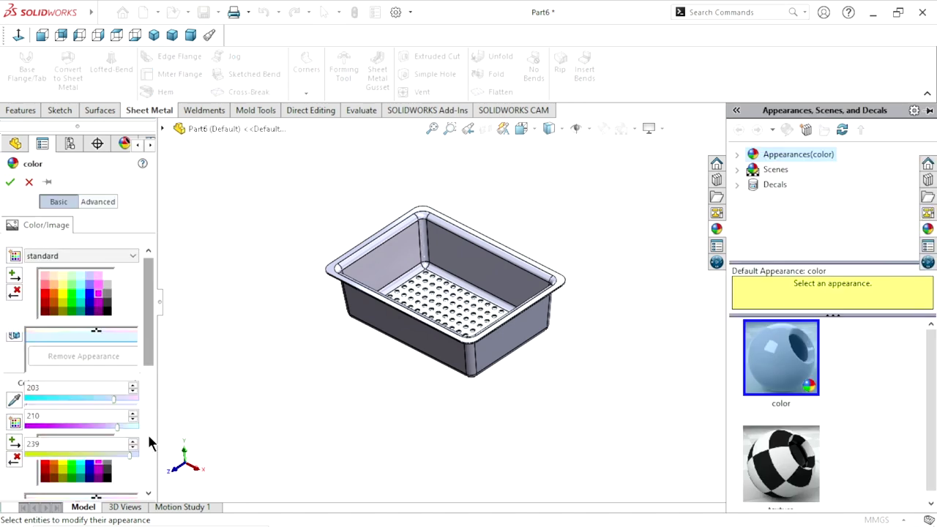
scroll(148, 439, down, 3)
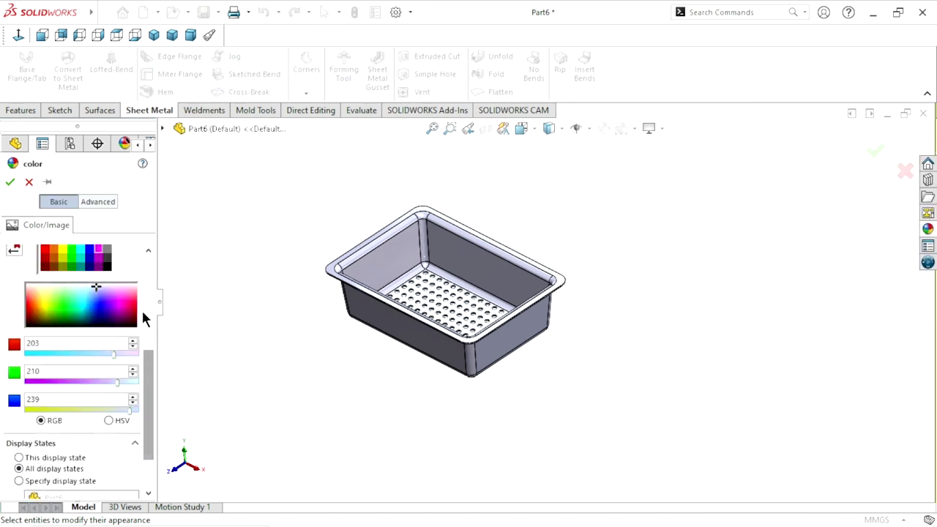
scroll(145, 318, up, 3)
click(67, 351)
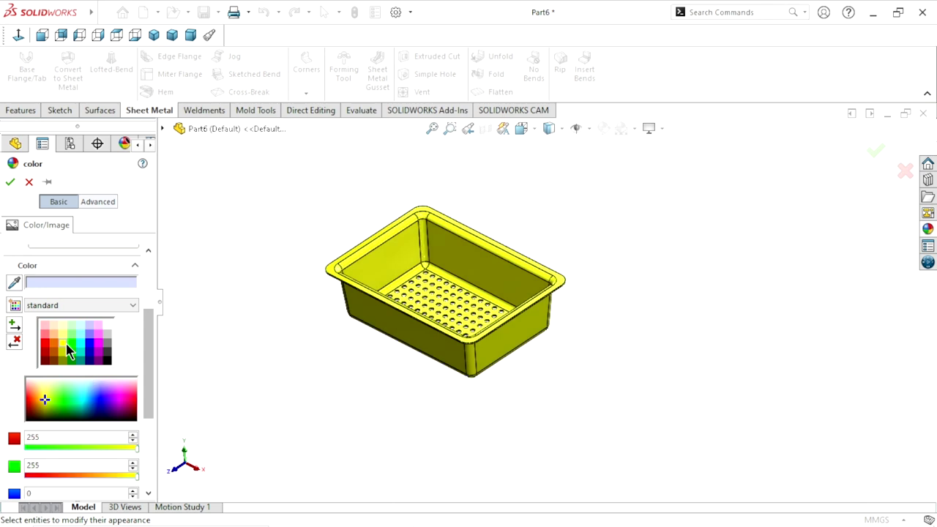
click(44, 342)
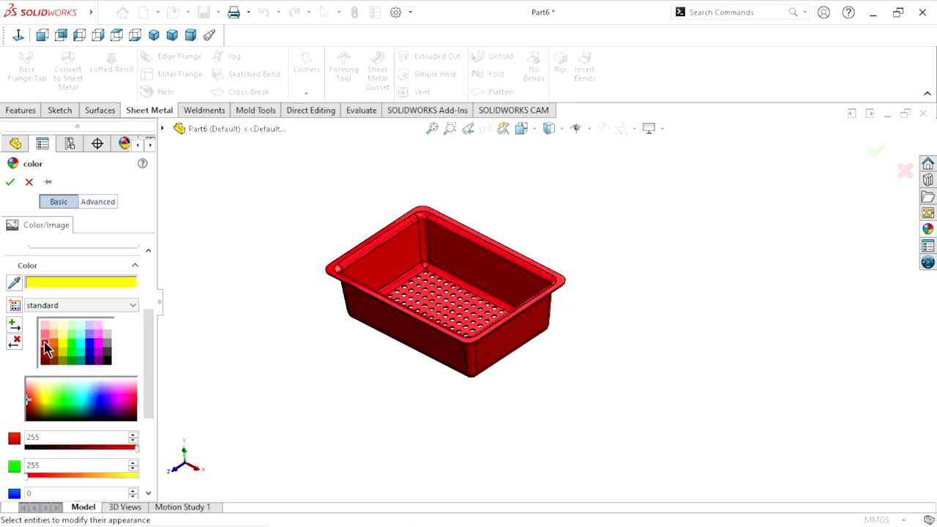
click(93, 347)
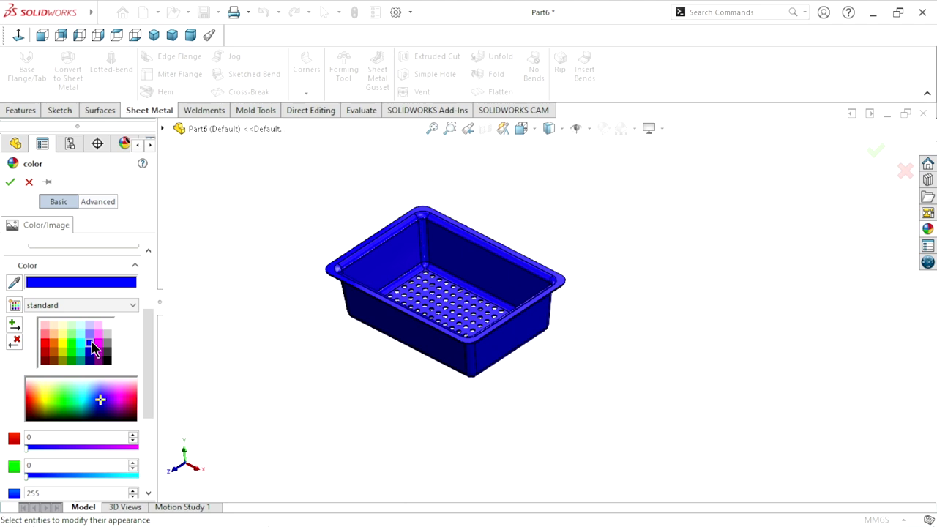
click(73, 346)
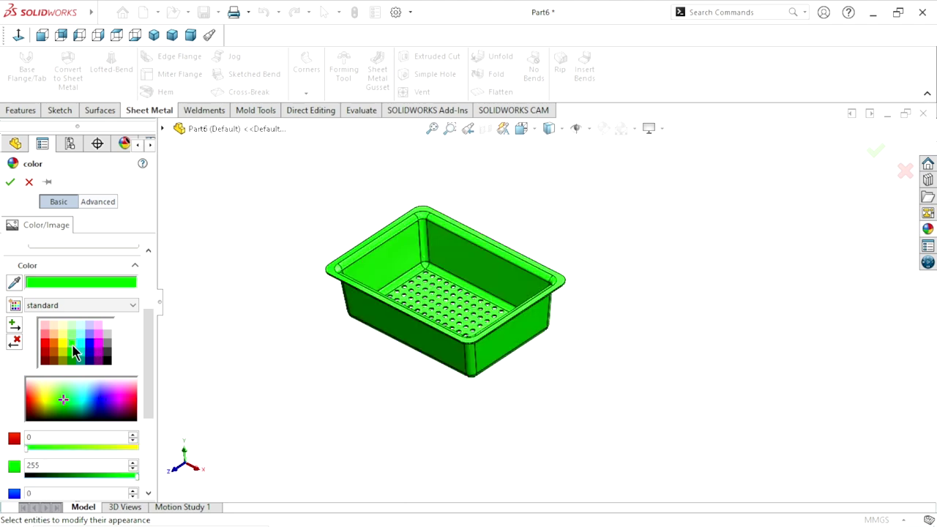
click(10, 182)
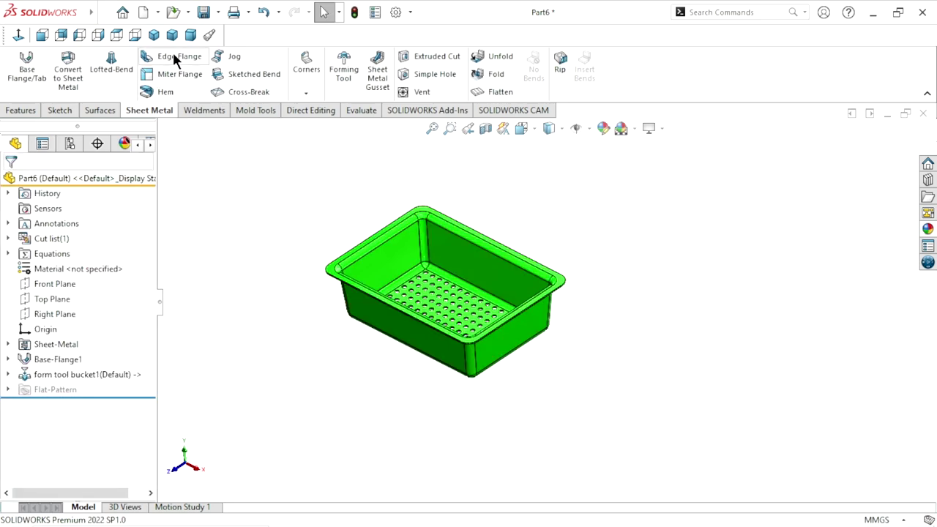
click(157, 38)
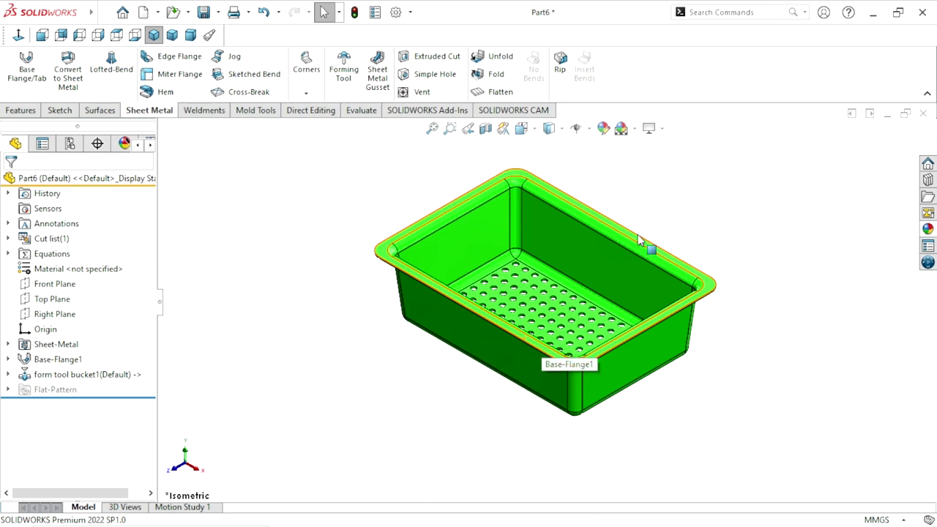
mouse_move(669, 265)
middle_down()
mouse_move(425, 301)
mouse_move(495, 300)
mouse_move(639, 204)
mouse_move(644, 235)
mouse_move(607, 355)
middle_up()
scroll(592, 304, down, 3)
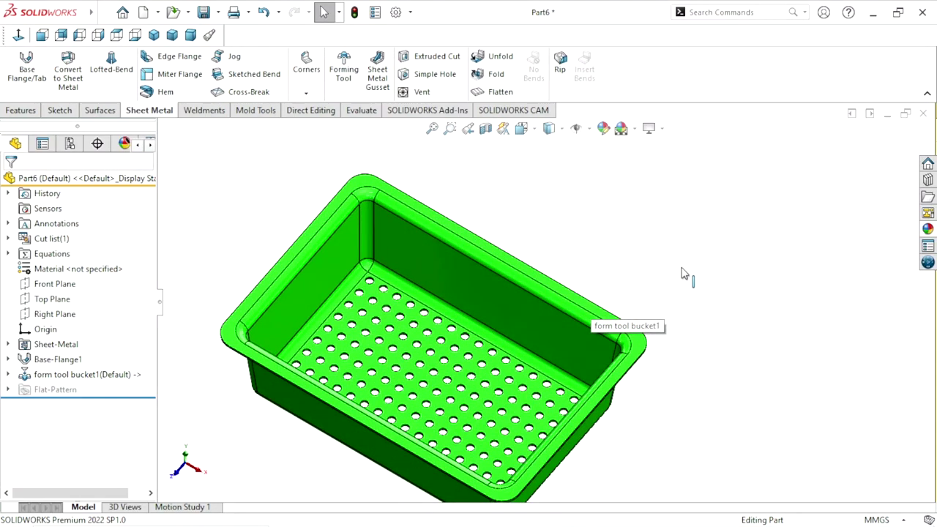
scroll(663, 286, up, 1)
scroll(666, 272, down, 1)
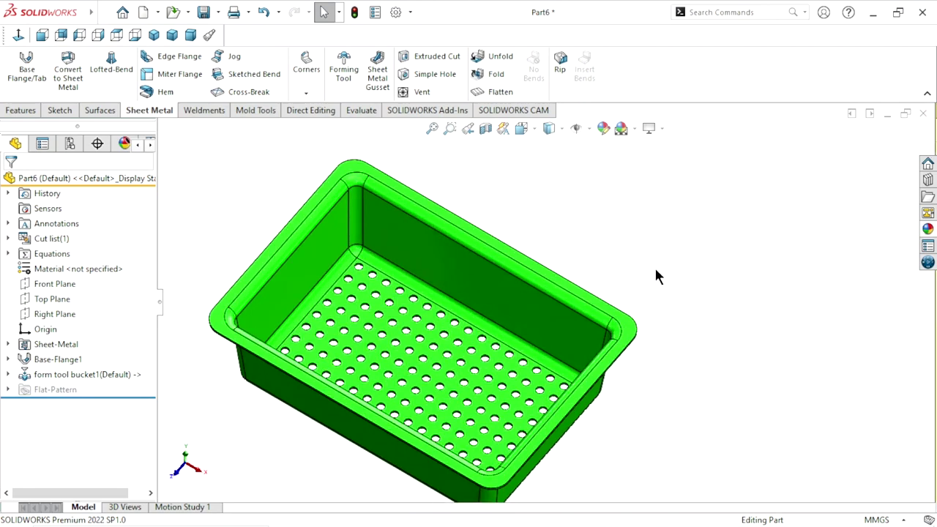
click(153, 35)
scroll(713, 264, up, 2)
scroll(707, 330, down, 2)
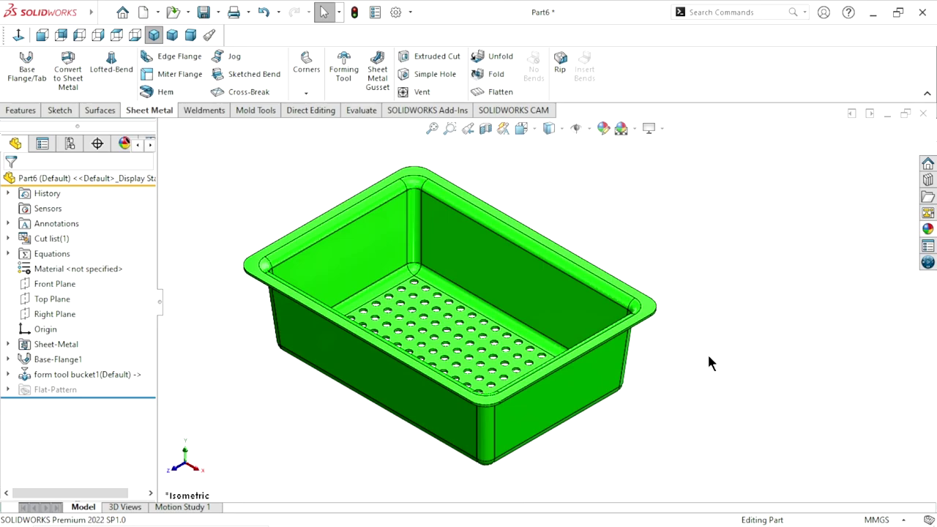